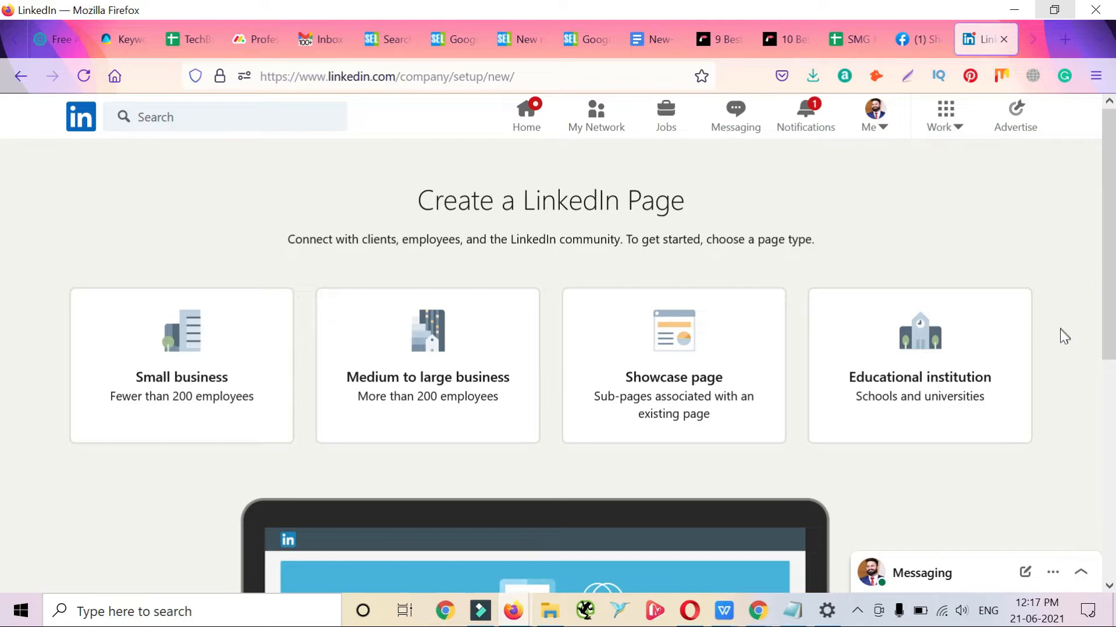
# Start a new small business page and enter ShoutMeGadgets.com as its name
pyautogui.scroll(-1, 1060, 330)
pyautogui.scroll(1, 1059, 330)
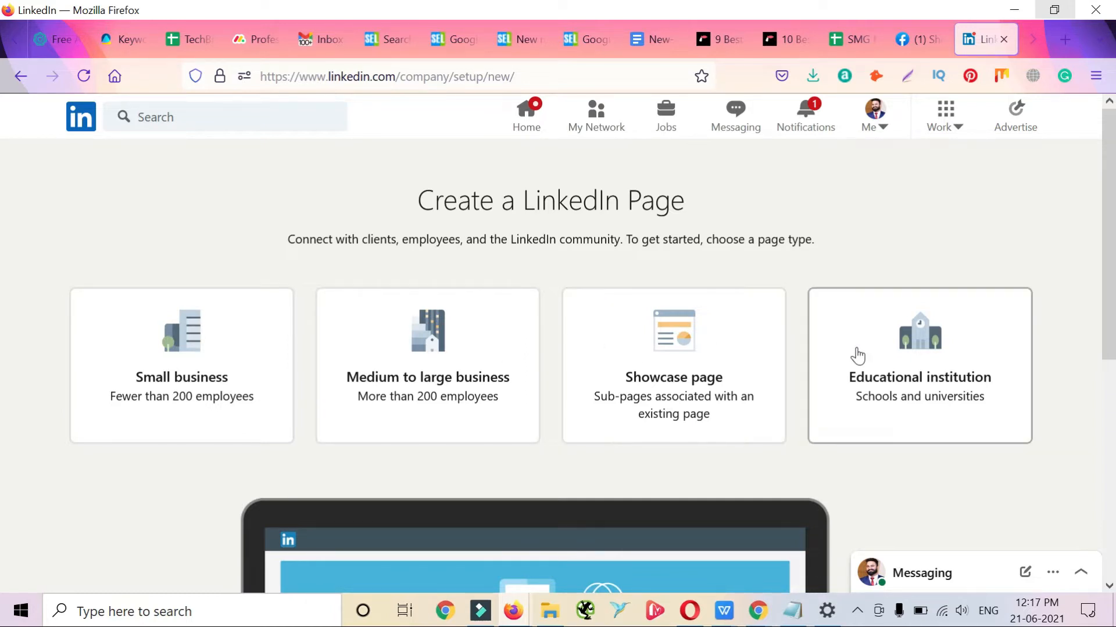
pyautogui.click(190, 380)
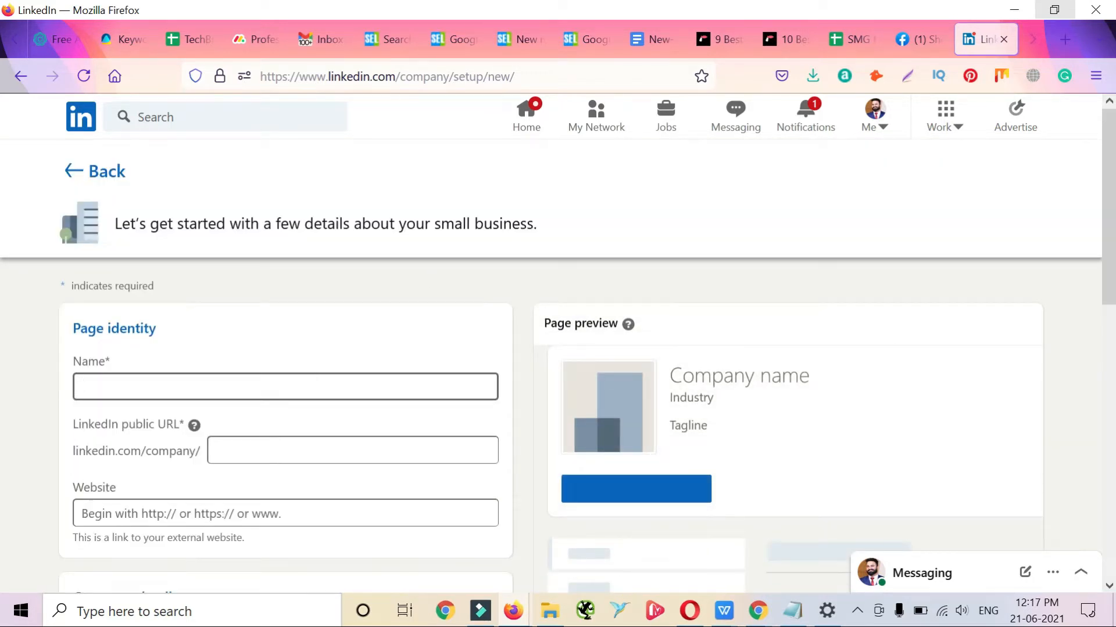
pyautogui.write('Shout')
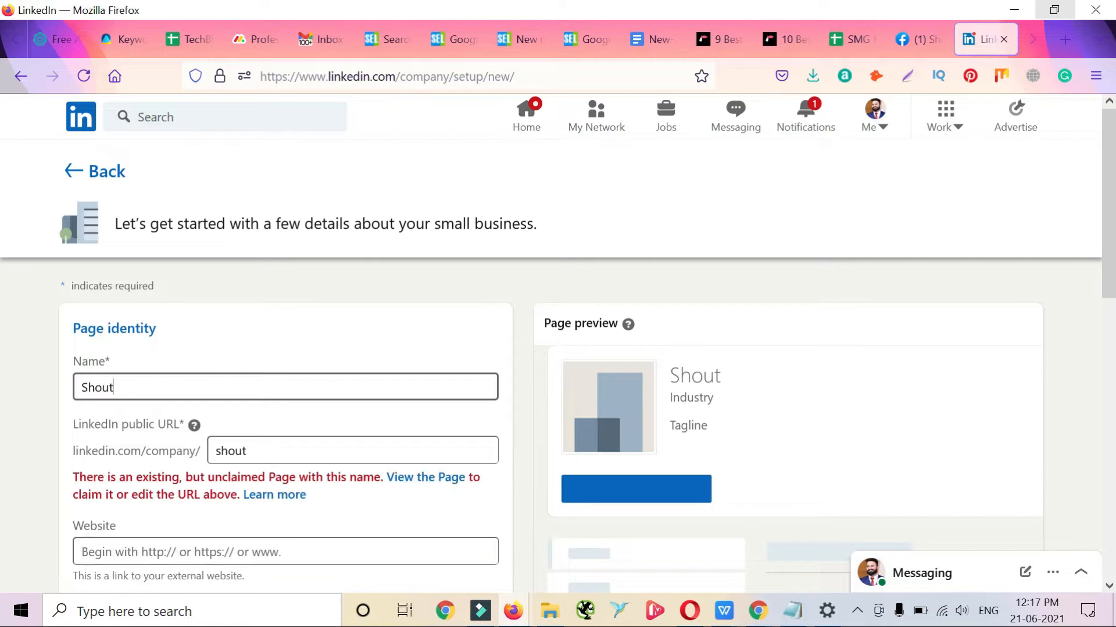
pyautogui.write('MeGadgets.com')
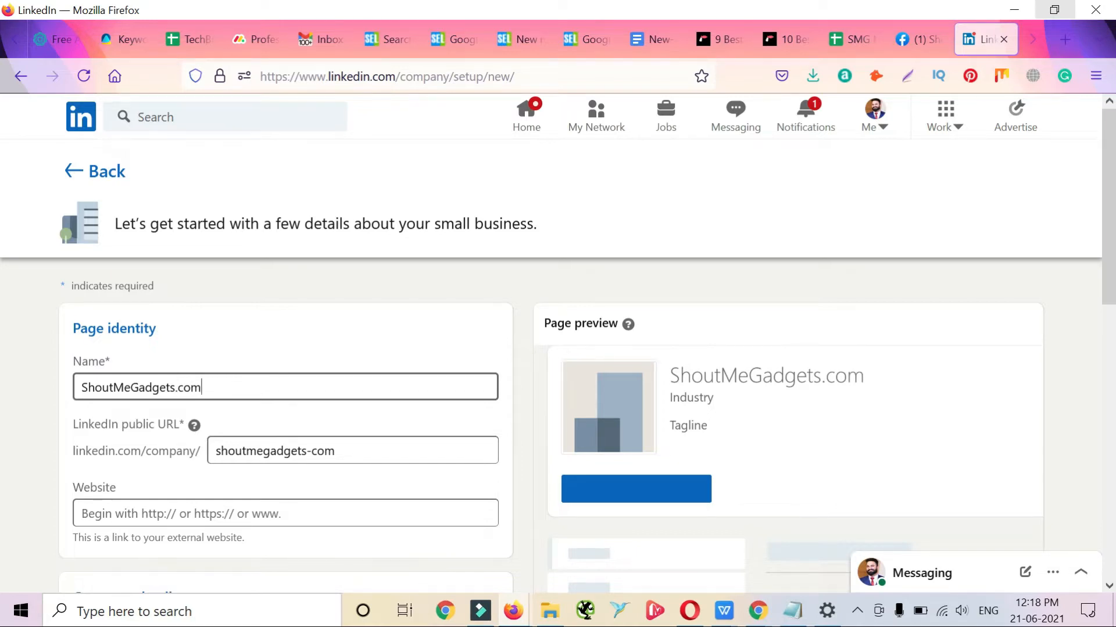
pyautogui.scroll(-2, 294, 381)
pyautogui.hotkey('alt', 'Tab')
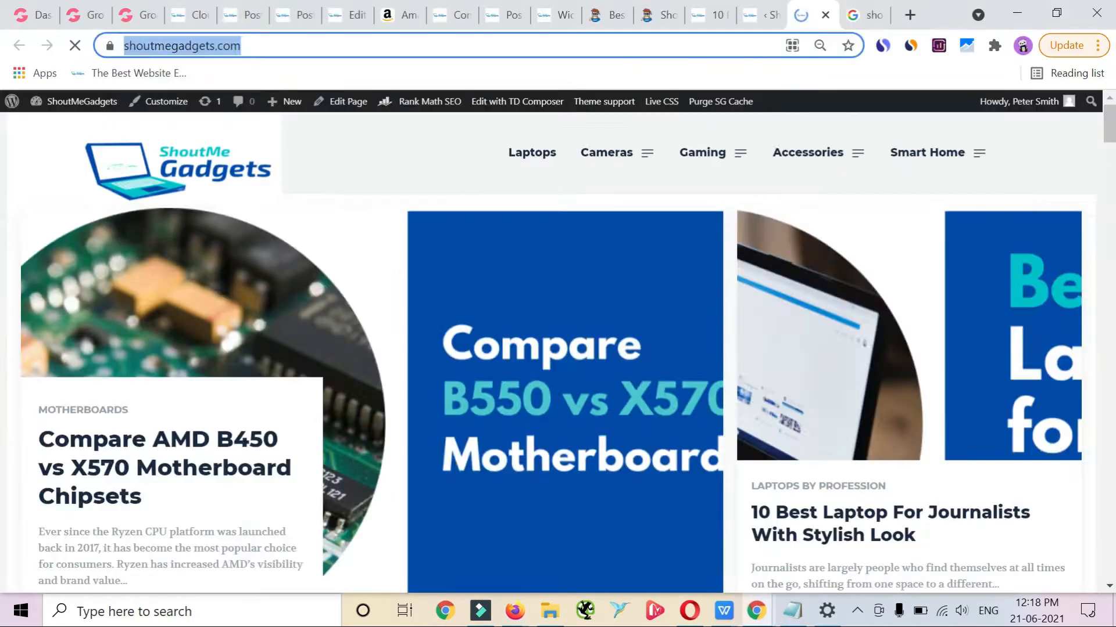
pyautogui.hotkey('alt', 'Tab')
pyautogui.hotkey('alt', 'Tab')
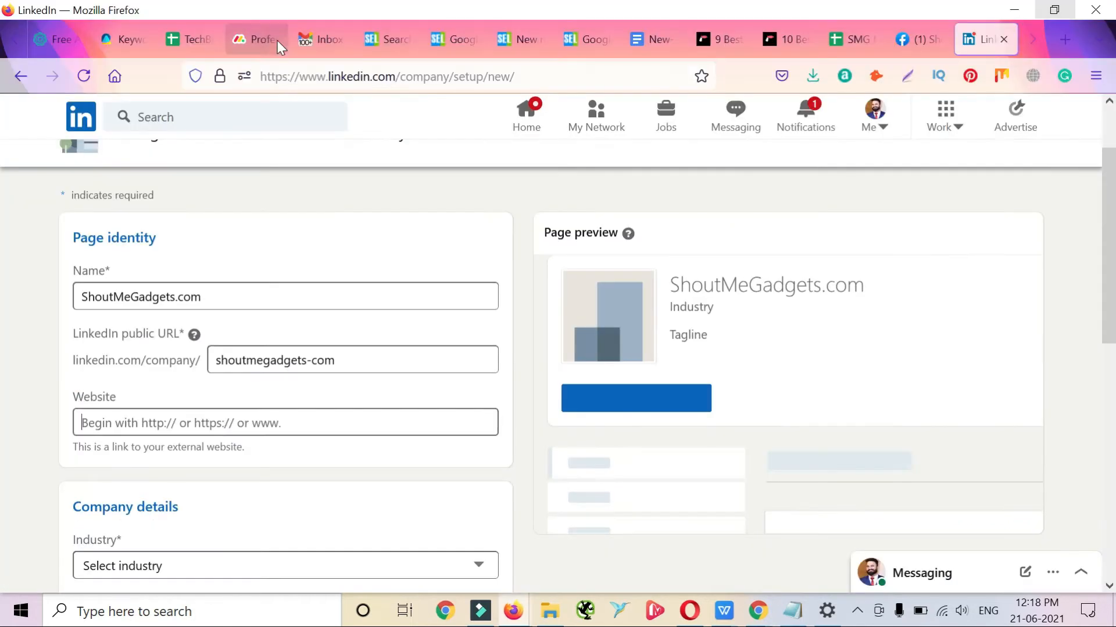
pyautogui.write('https://shoutmegadgets.com/')
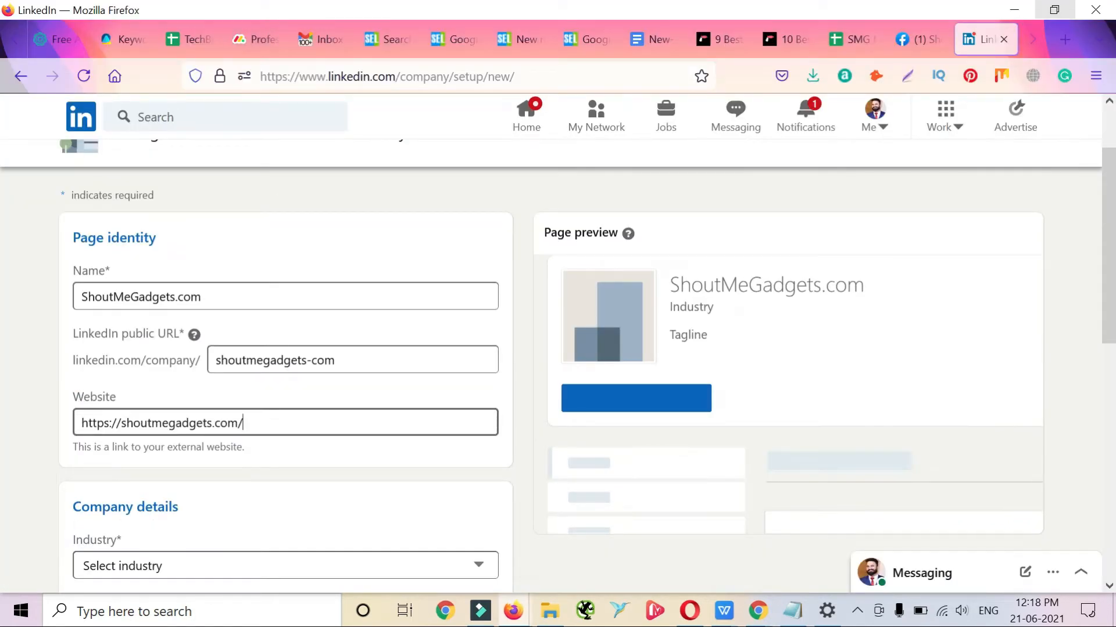
# Set the company's industry to Computer Hardware
pyautogui.scroll(-3, 257, 473)
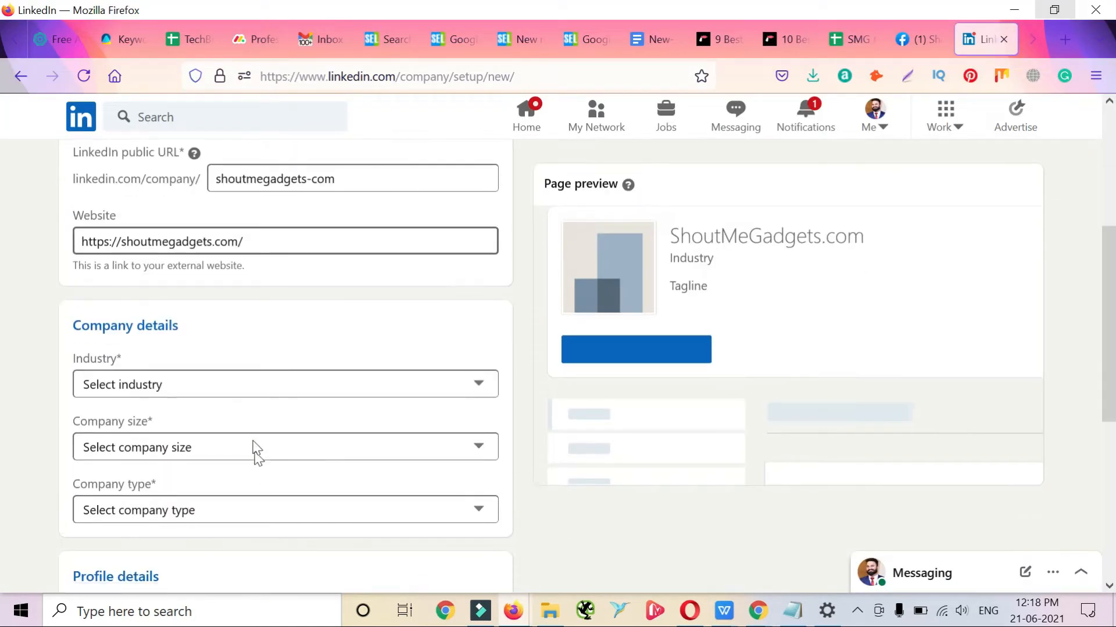
pyautogui.click(244, 385)
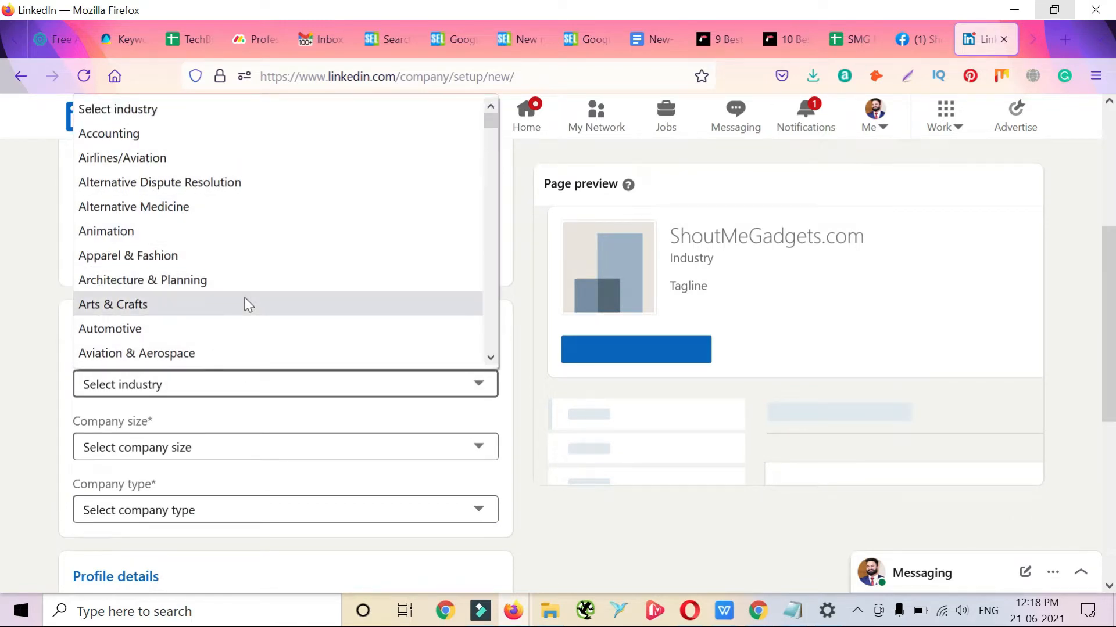
pyautogui.scroll(-1, 246, 300)
pyautogui.scroll(-3, 248, 304)
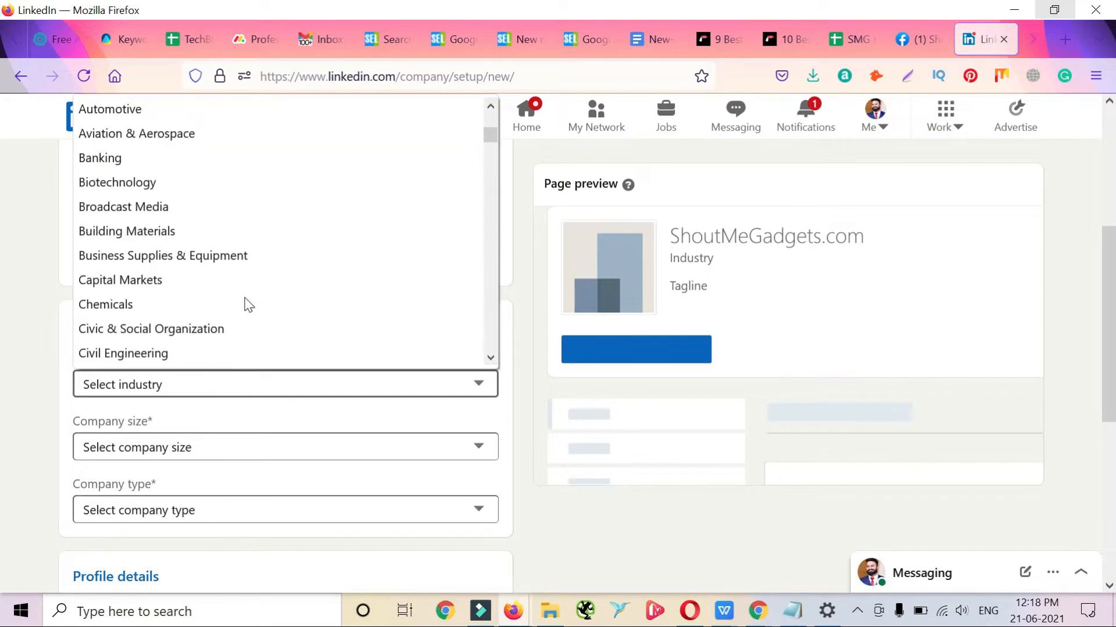
pyautogui.scroll(-1, 245, 328)
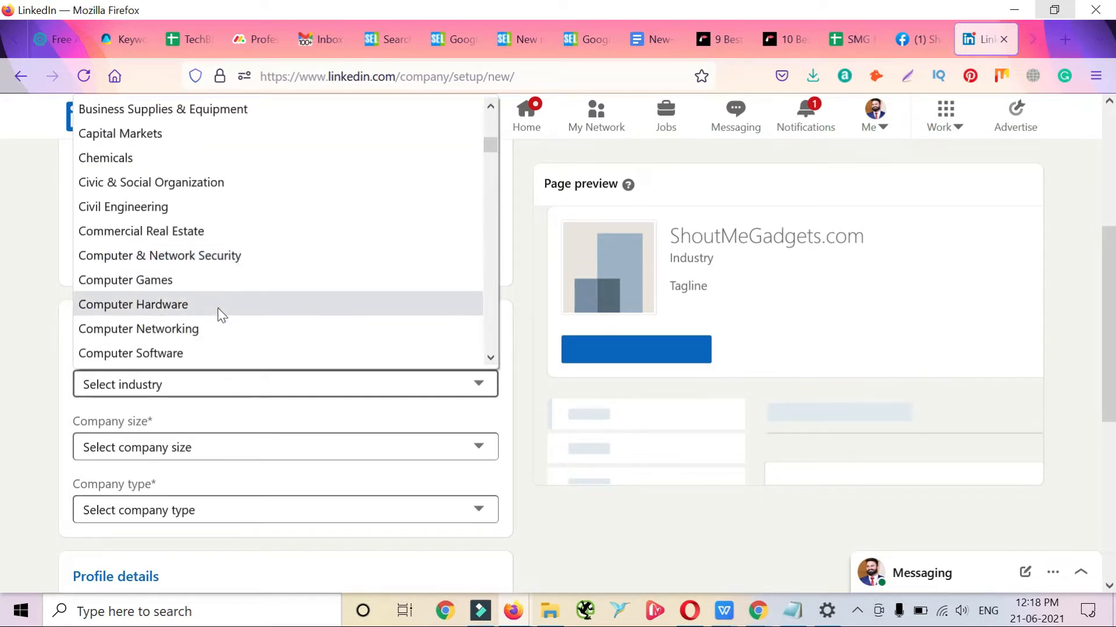
pyautogui.scroll(-1, 220, 314)
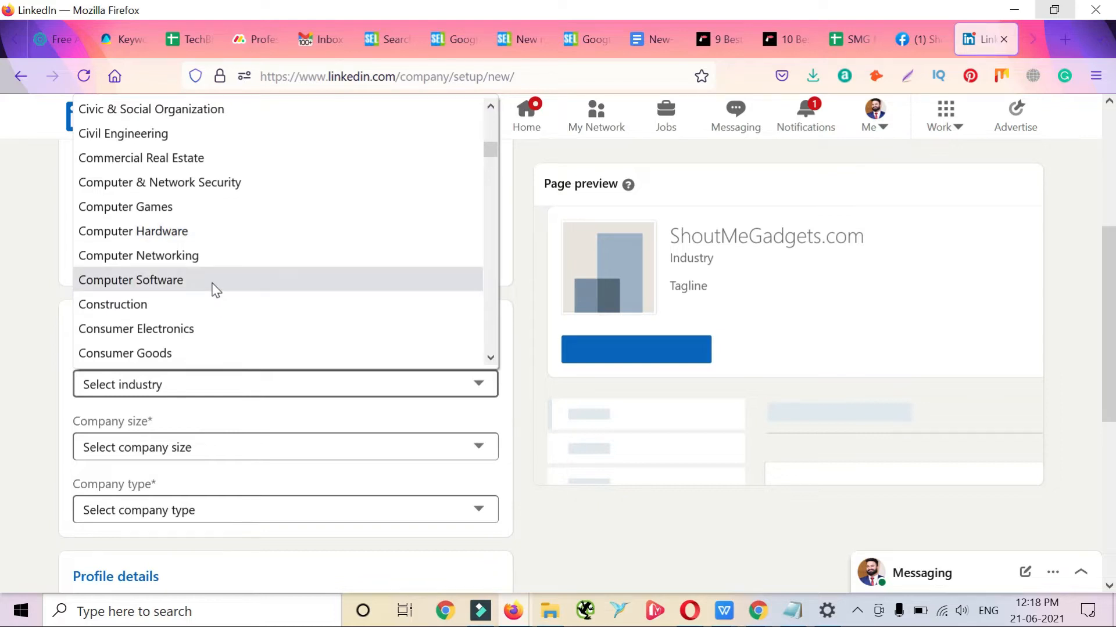
pyautogui.click(209, 239)
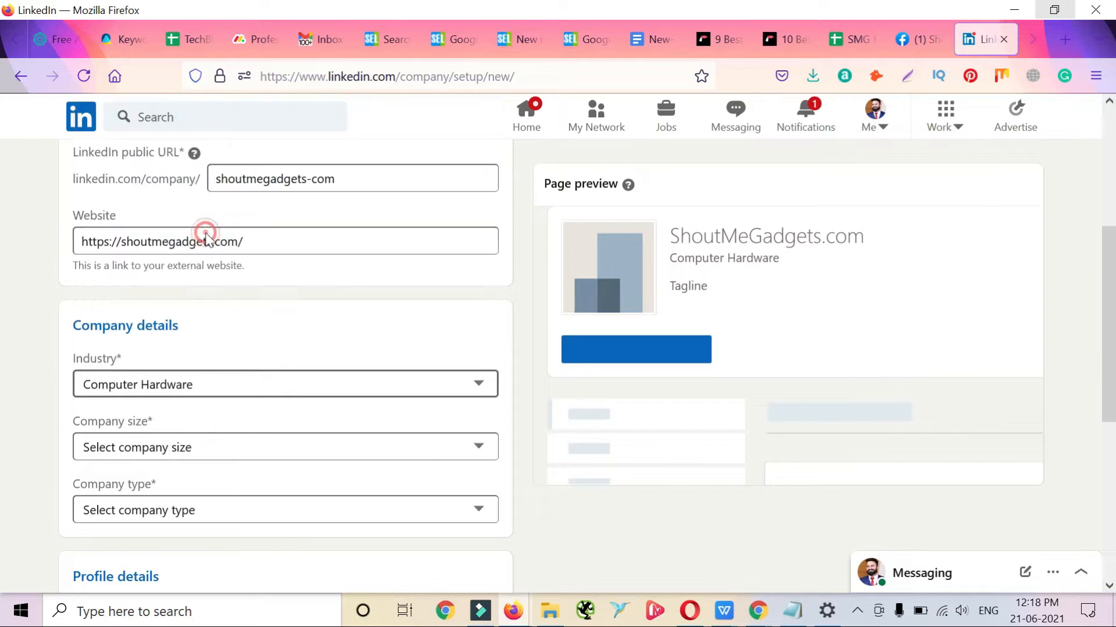
# Set the company size to 2–10 employees and the company type to Privately held
pyautogui.click(240, 452)
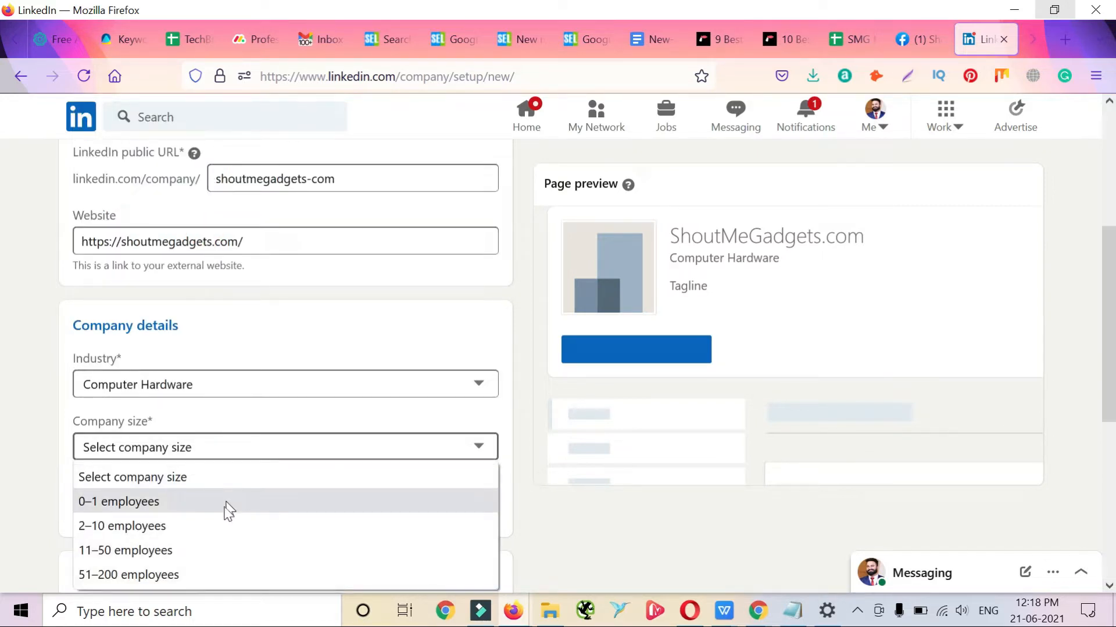
pyautogui.click(219, 527)
pyautogui.scroll(-1, 283, 436)
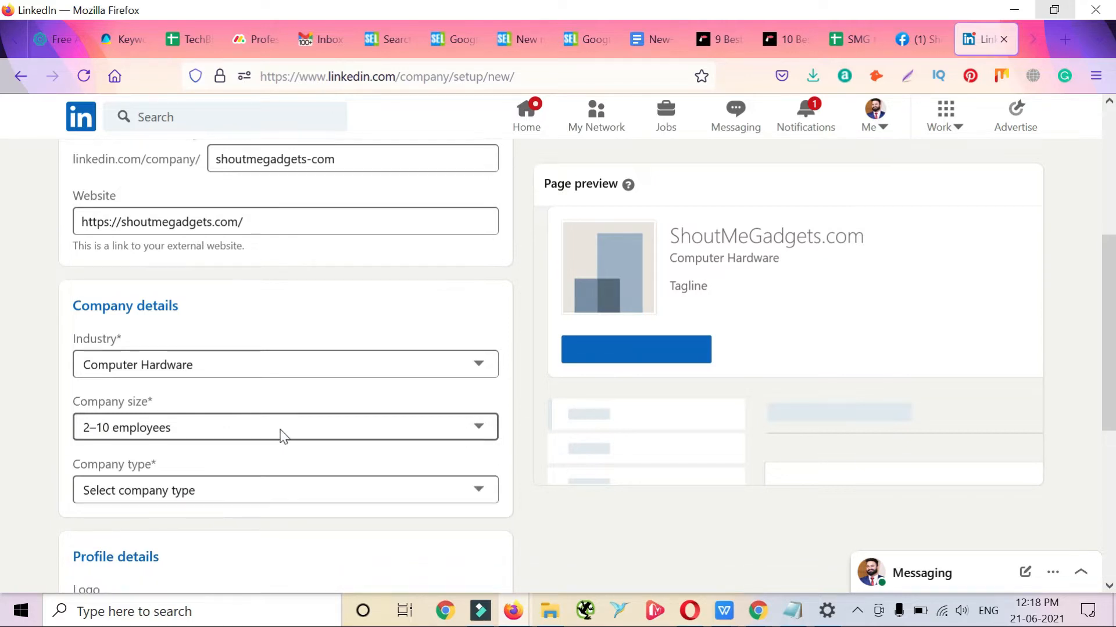
pyautogui.scroll(-2, 283, 436)
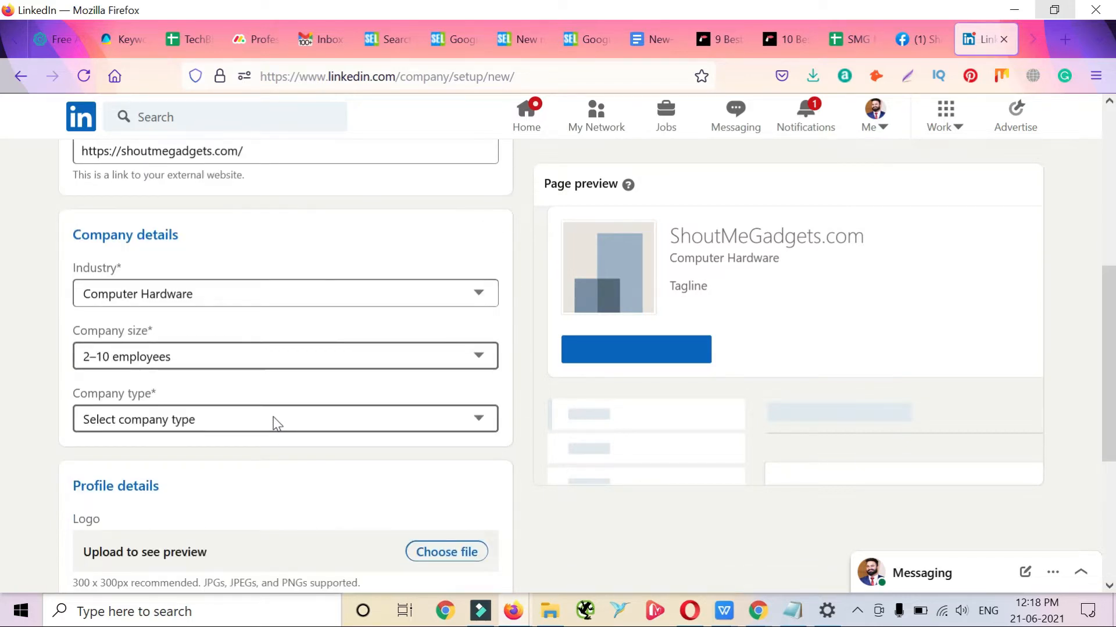
pyautogui.click(276, 424)
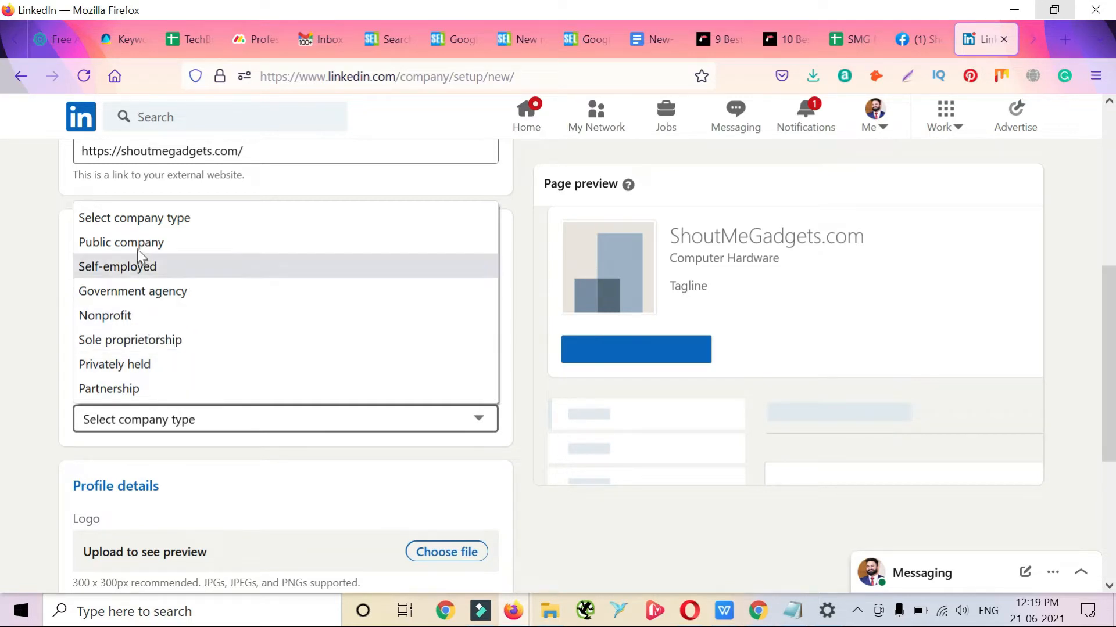
pyautogui.click(140, 365)
# Ready the tagline field, and on the Shoutmegadgets.com Facebook page expand the full description in the About section
pyautogui.scroll(-3, 204, 458)
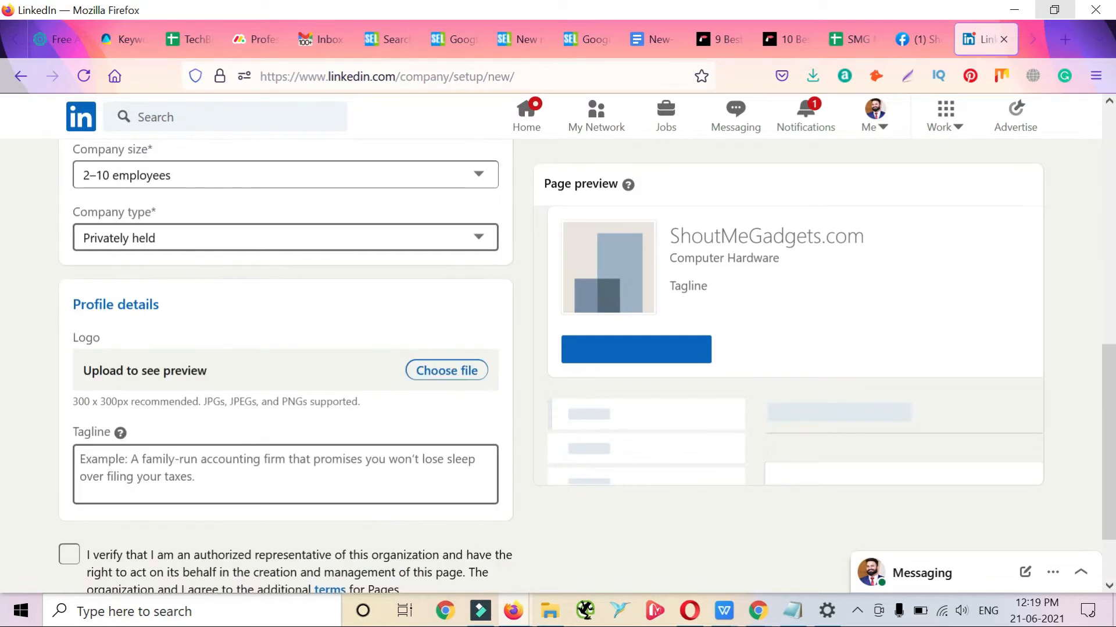
pyautogui.scroll(-2, 203, 458)
pyautogui.click(189, 388)
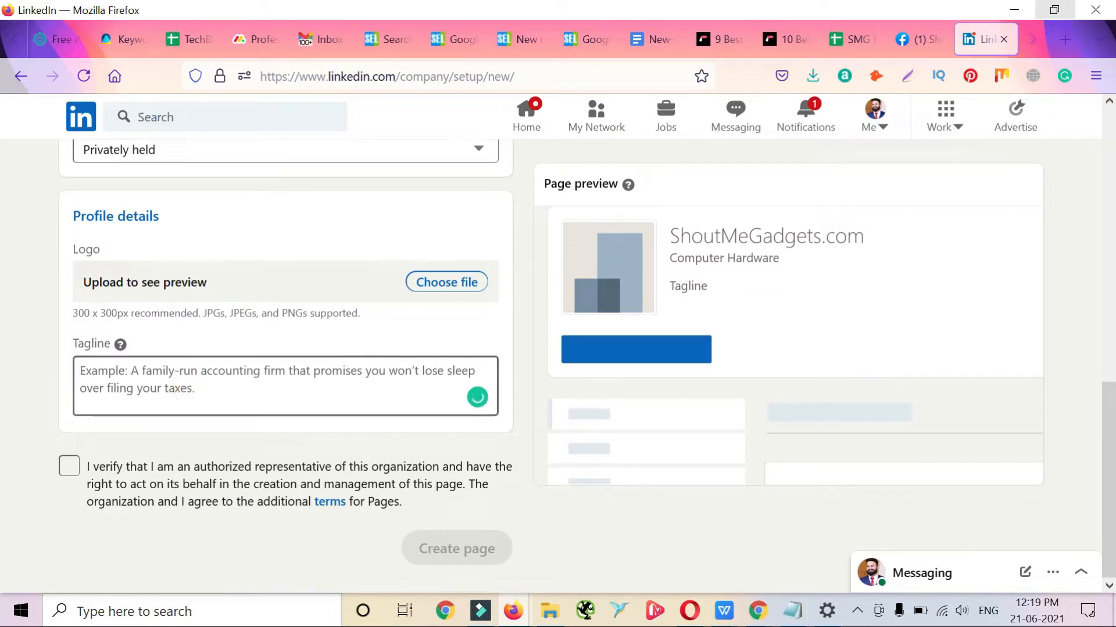
pyautogui.click(918, 39)
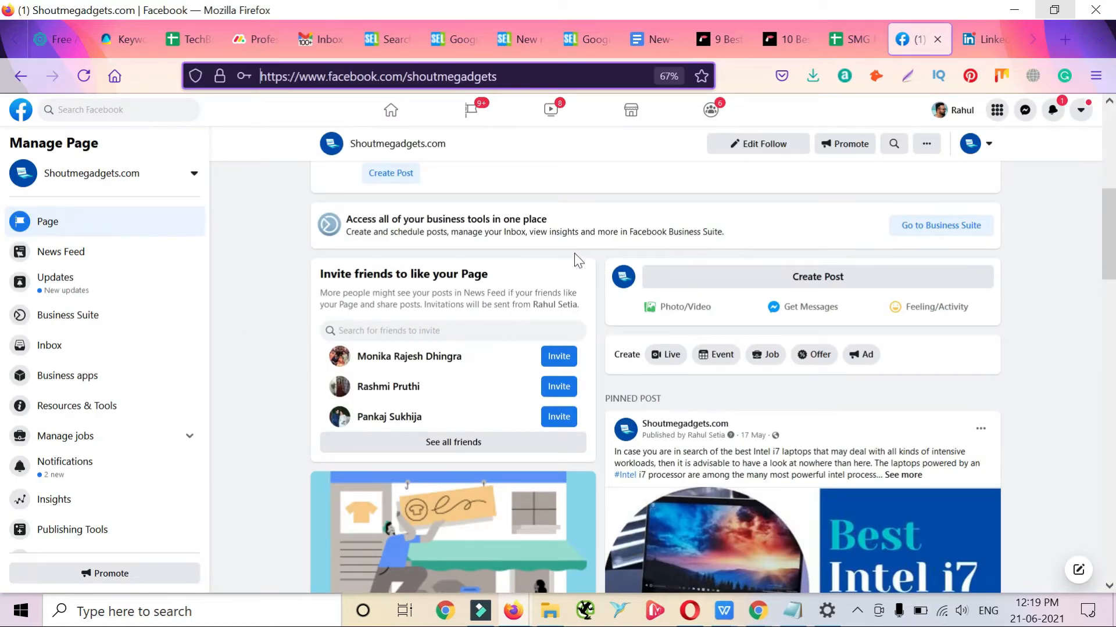
pyautogui.scroll(-6, 372, 366)
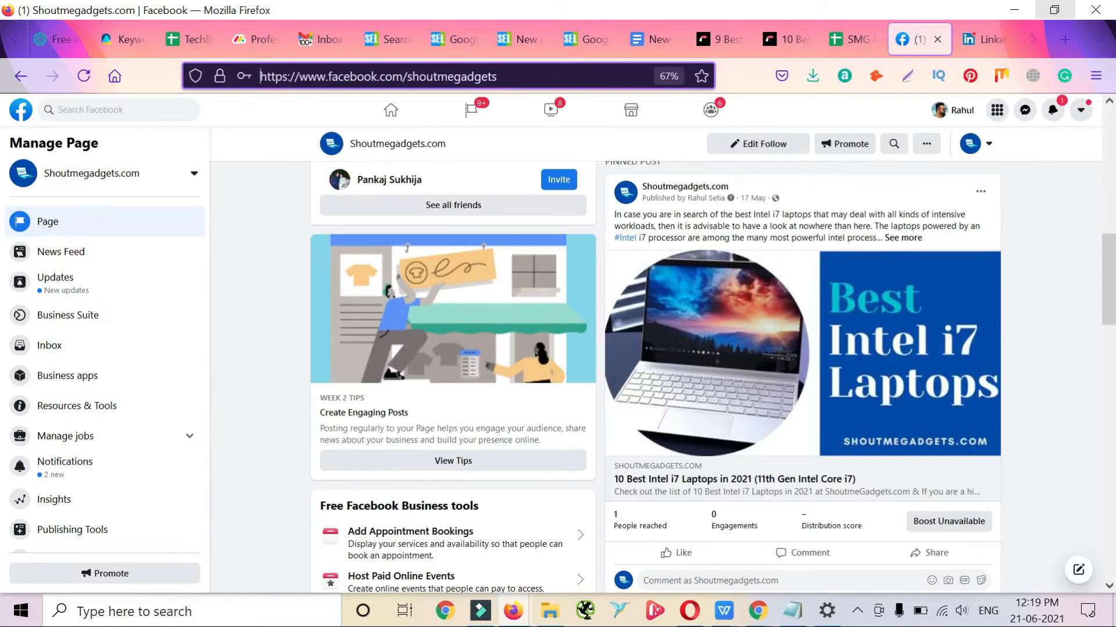
pyautogui.scroll(3, 400, 433)
pyautogui.scroll(5, 399, 424)
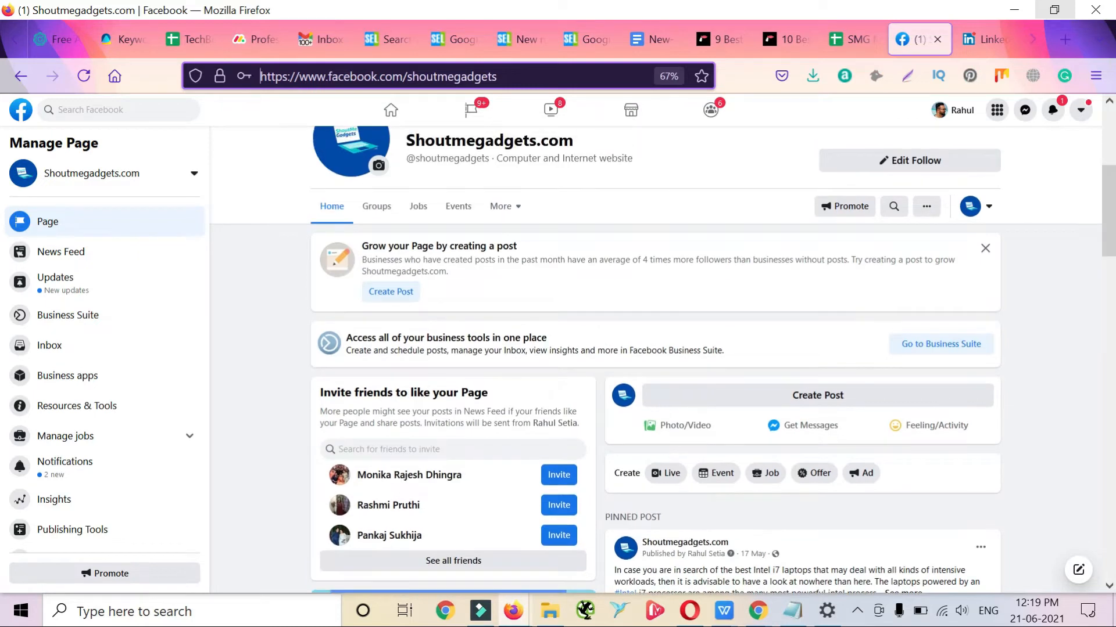
pyautogui.click(504, 209)
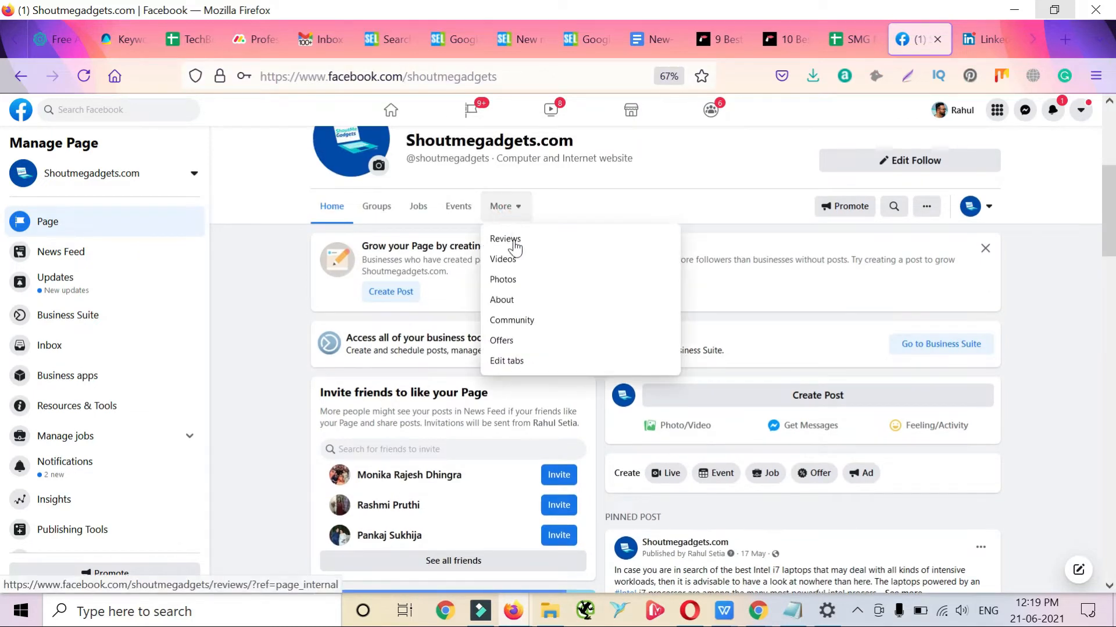
pyautogui.click(515, 301)
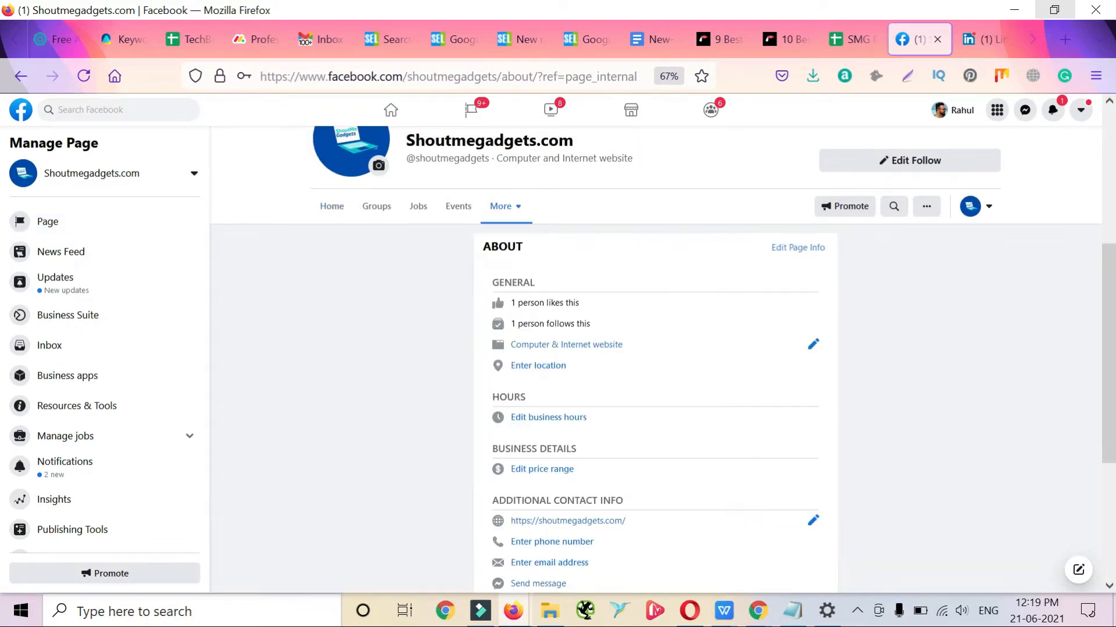
pyautogui.scroll(-3, 740, 463)
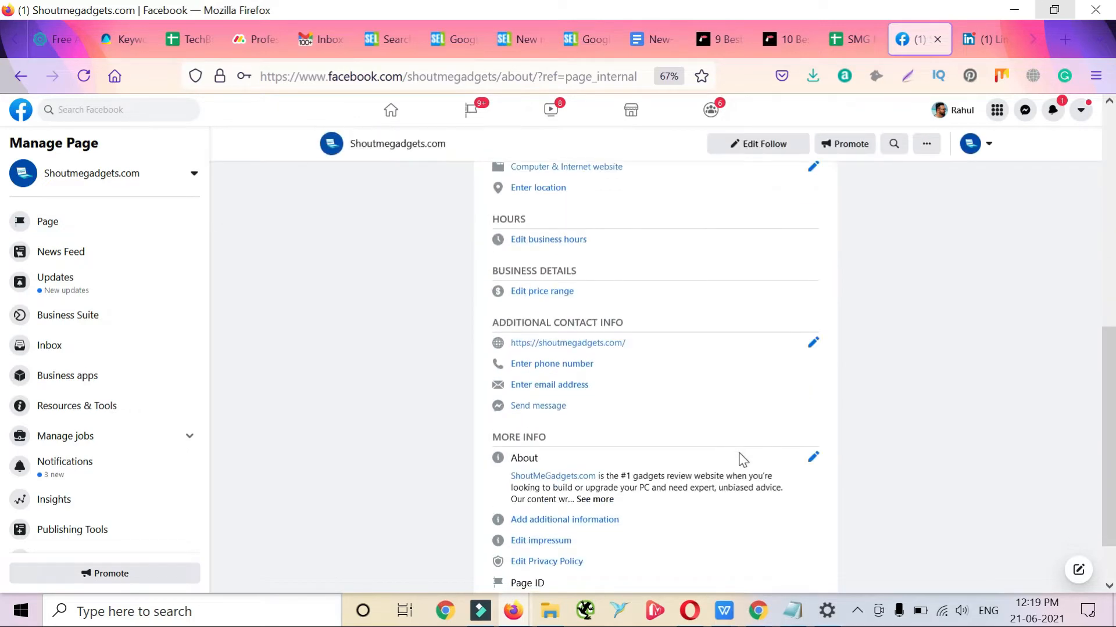
pyautogui.click(605, 502)
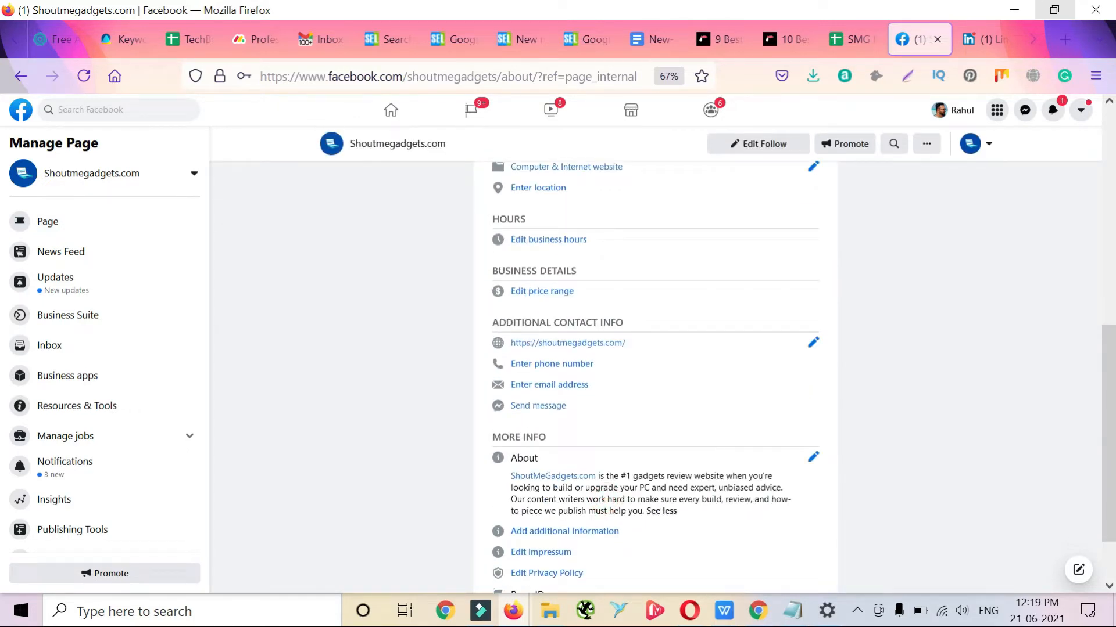
# Copy the Facebook page's About description into the tagline of the new LinkedIn page
pyautogui.moveTo(643, 511); pyautogui.dragTo(513, 481)
pyautogui.hotkey('ctrl', 'c')
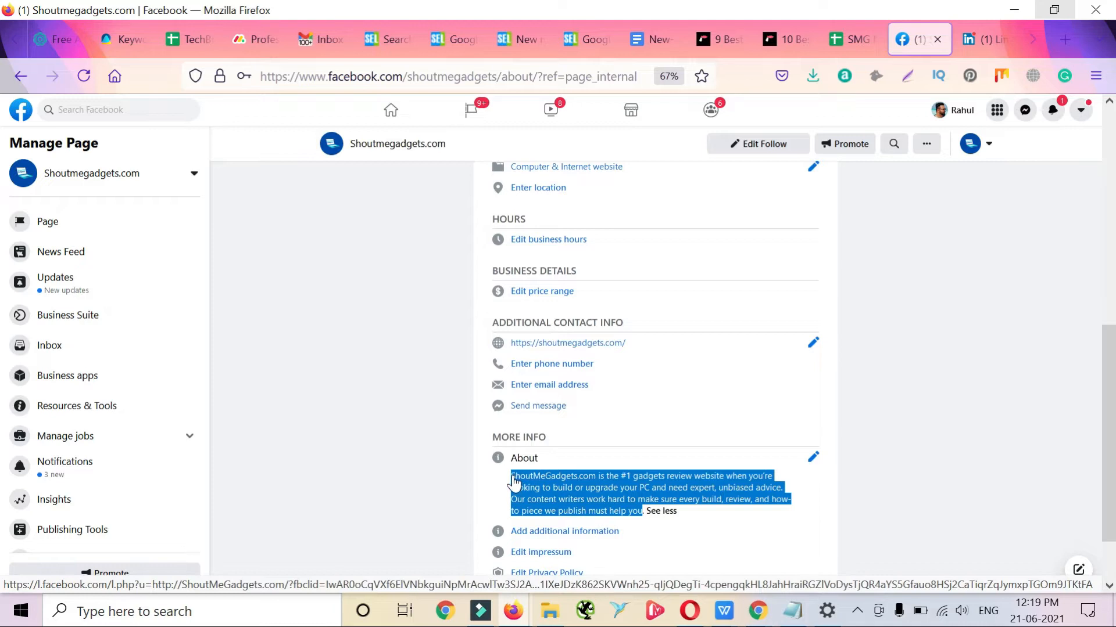
pyautogui.click(974, 42)
pyautogui.hotkey('ctrl', 'v')
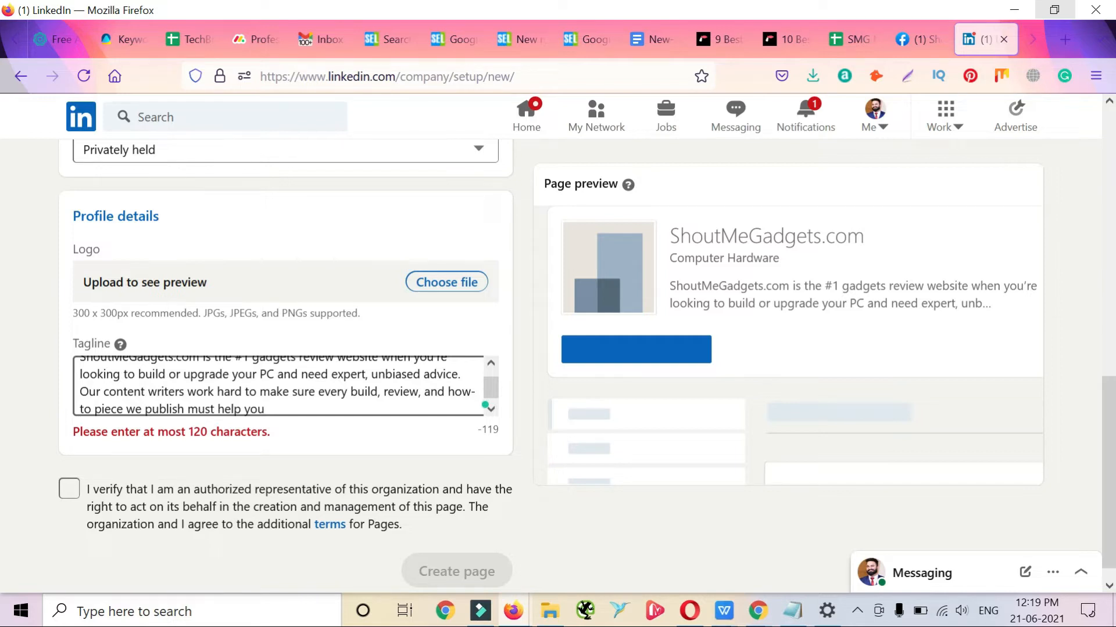
# Shorten the tagline to "ShoutMeGadgets.com is the #1 gadgets review website when you're looking to build your PC and unbiased advice." and verify authorized representation
pyautogui.moveTo(264, 409); pyautogui.dragTo(80, 392)
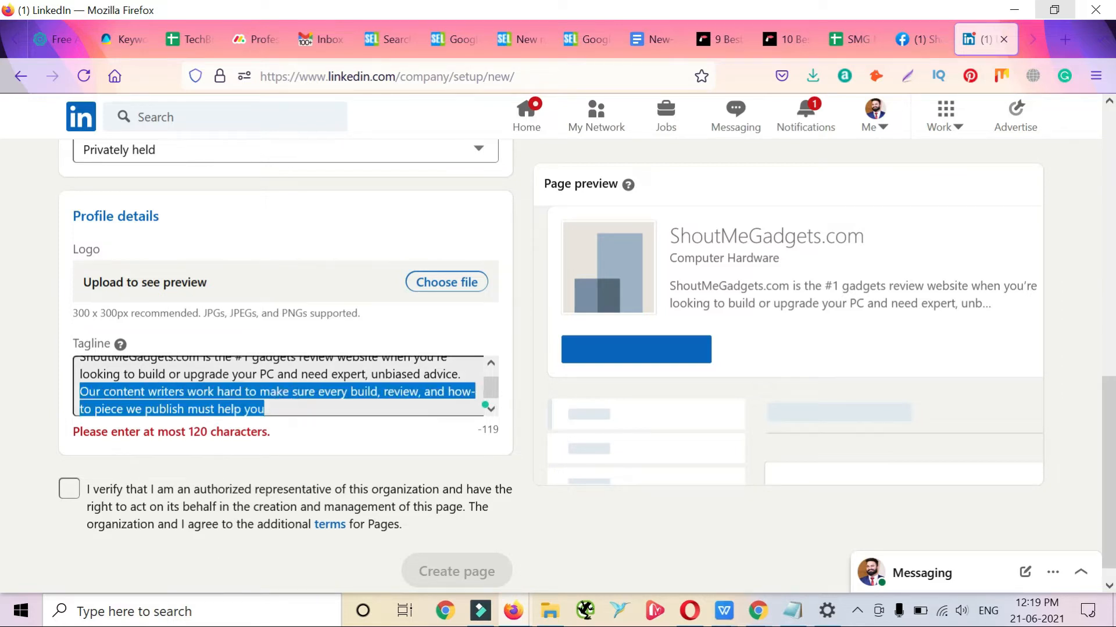
pyautogui.press('BackSpace')
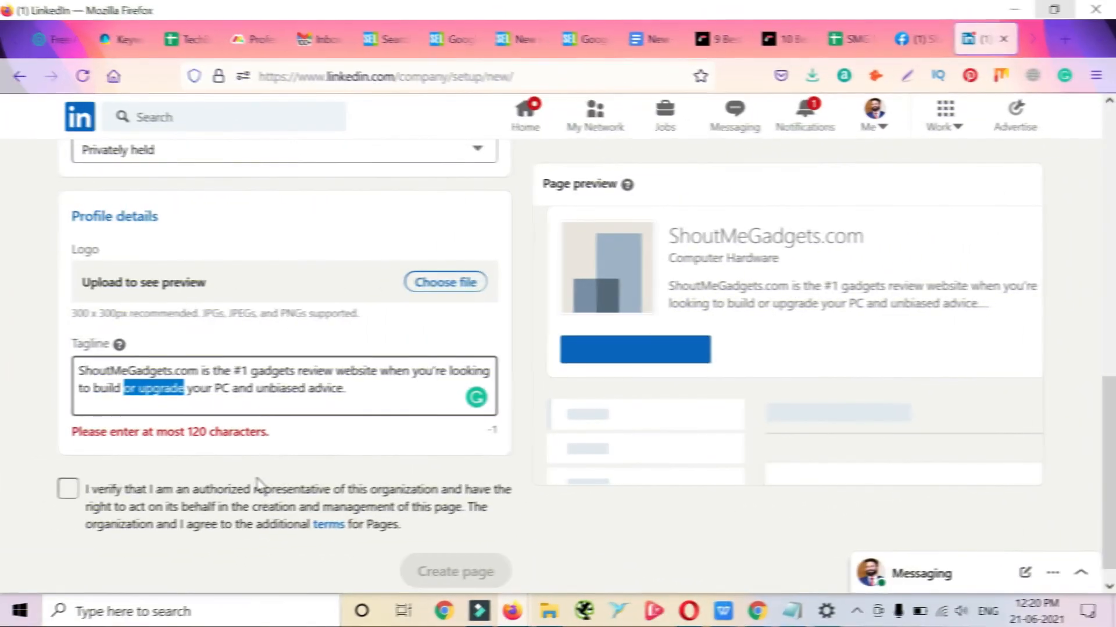
pyautogui.press('BackSpace')
pyautogui.press('BackSpace')
pyautogui.click(311, 422)
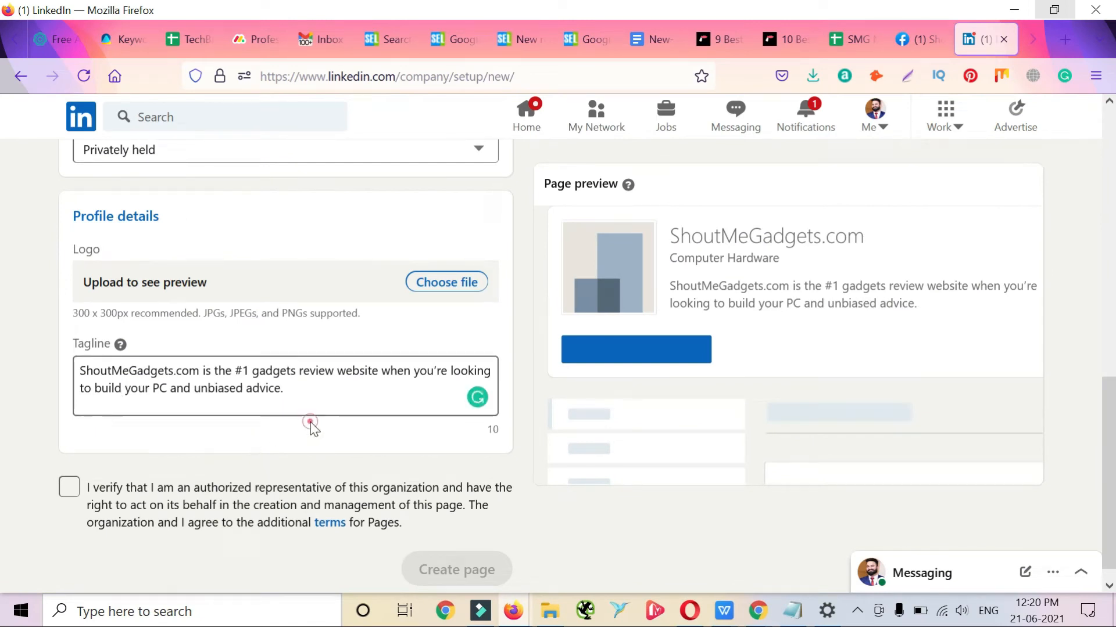
pyautogui.click(74, 487)
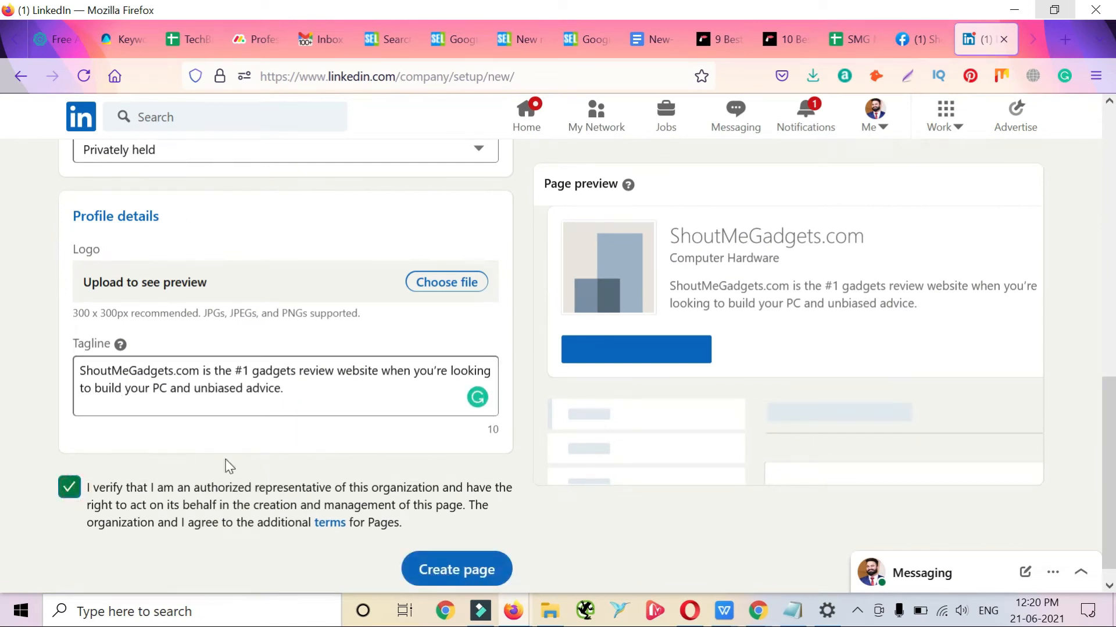
# Upload Simple Red Icon Logo(8) from the Downloads folder as the page logo and create the page
pyautogui.scroll(3, 227, 465)
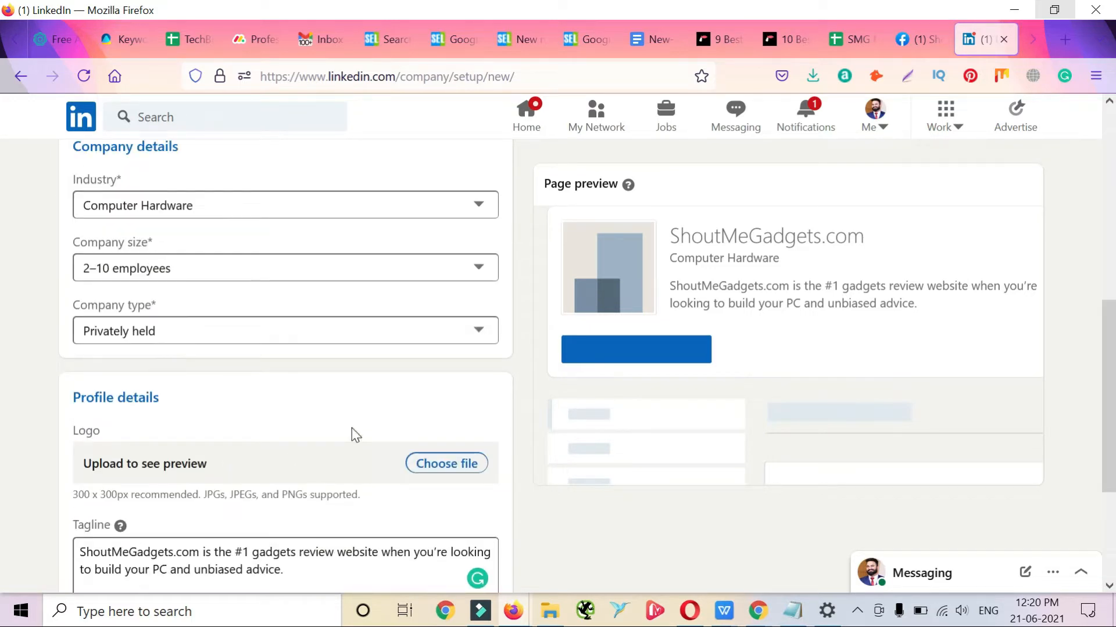
pyautogui.moveTo(76, 495); pyautogui.dragTo(131, 494)
pyautogui.click(151, 506)
pyautogui.click(437, 467)
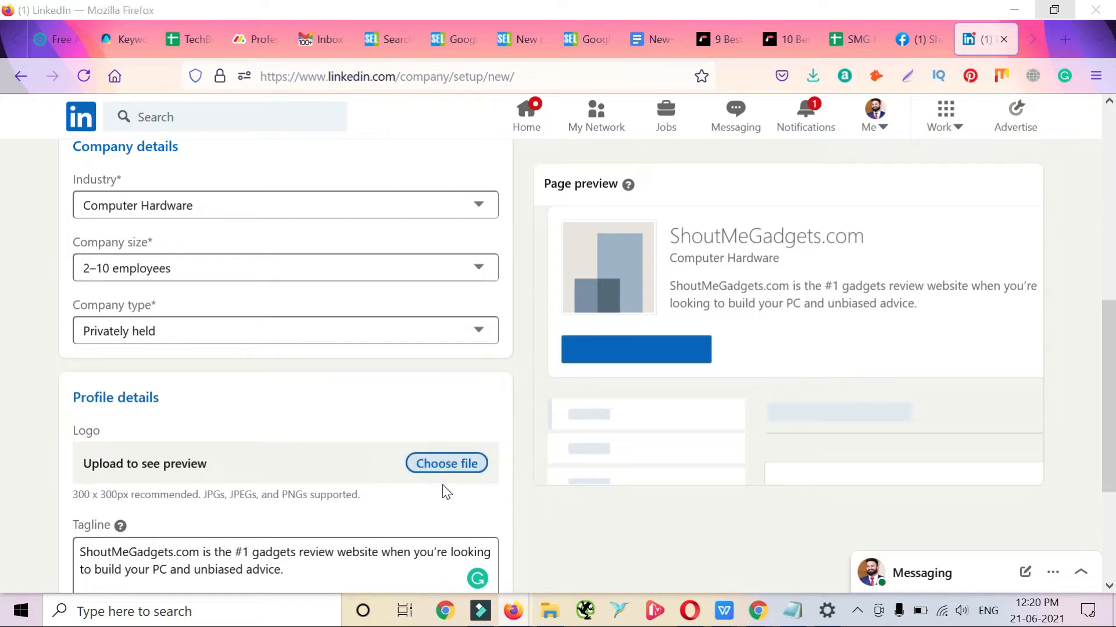
pyautogui.click(577, 373)
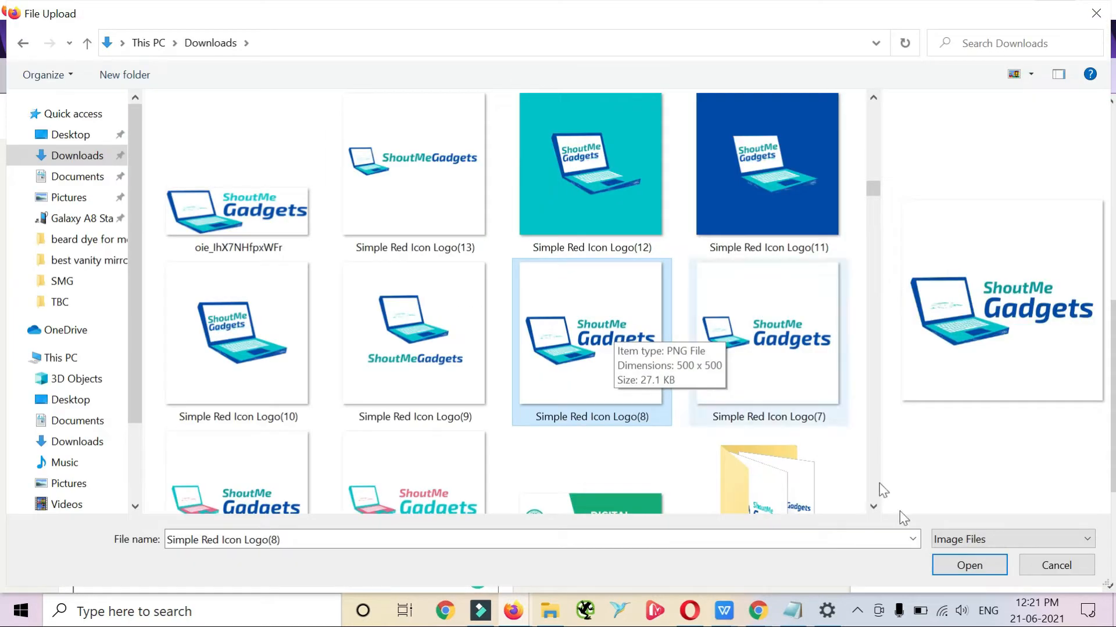
pyautogui.click(969, 567)
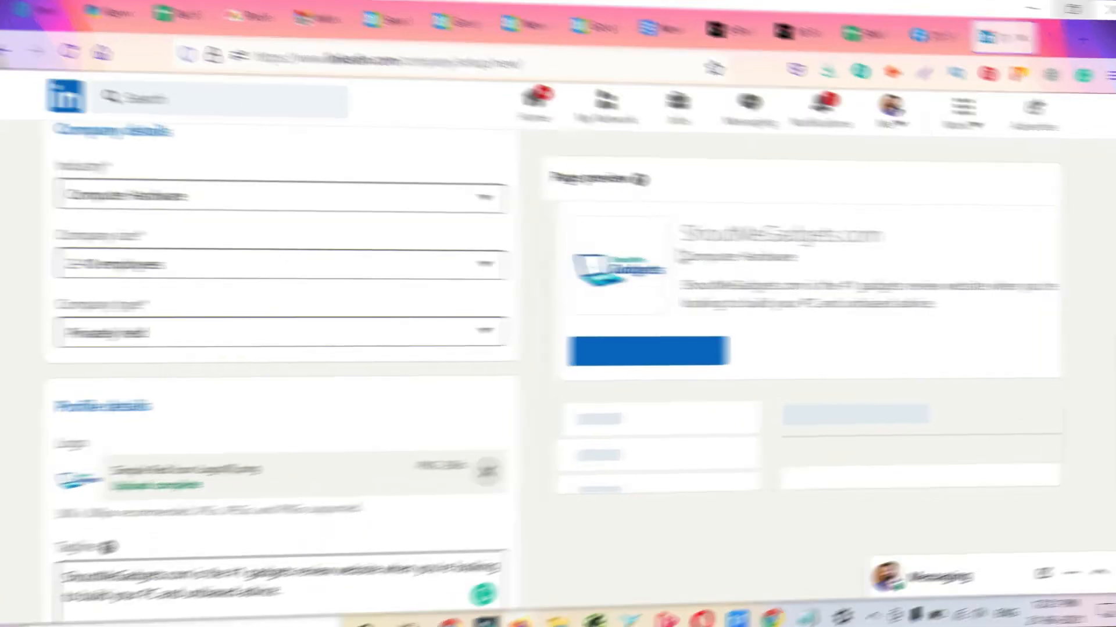
pyautogui.scroll(-5, 369, 451)
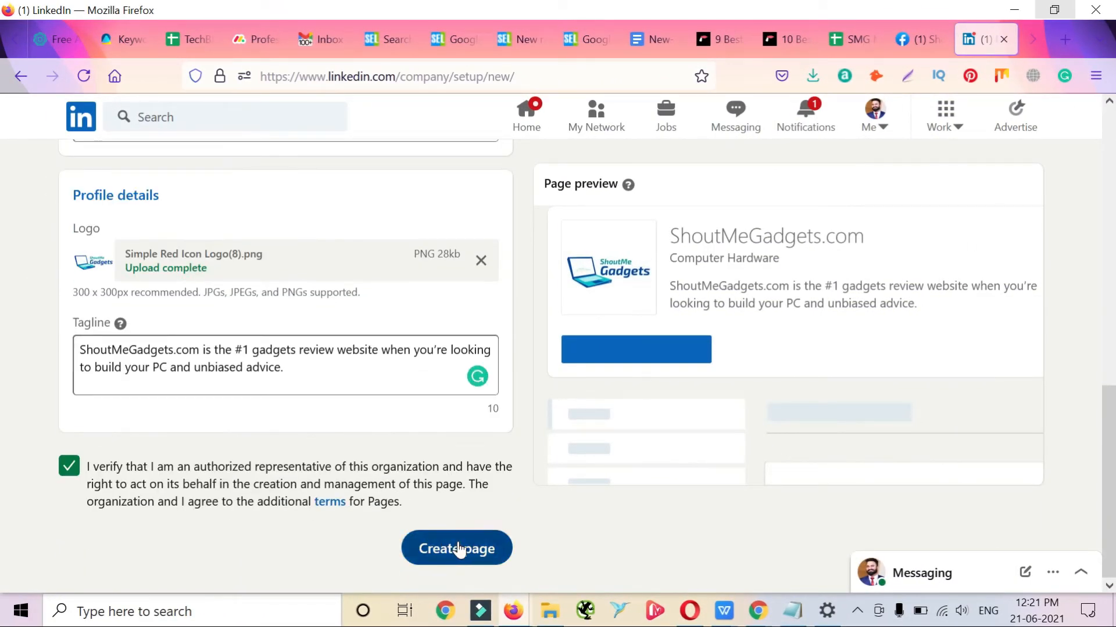
pyautogui.click(459, 548)
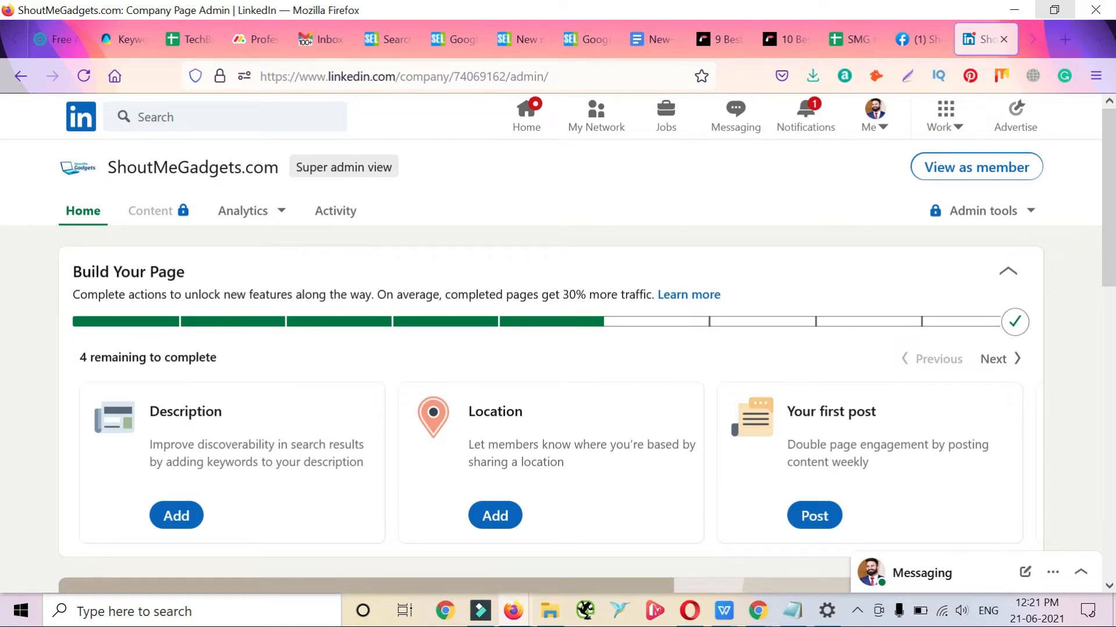
pyautogui.moveTo(108, 167); pyautogui.dragTo(279, 169)
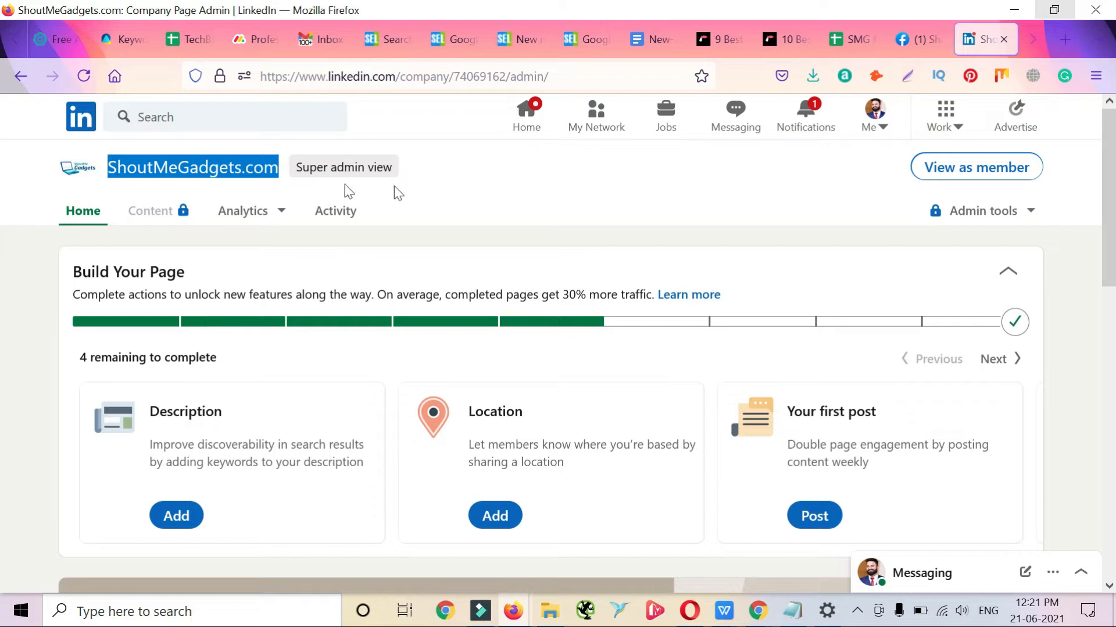
pyautogui.click(497, 200)
pyautogui.moveTo(169, 219)
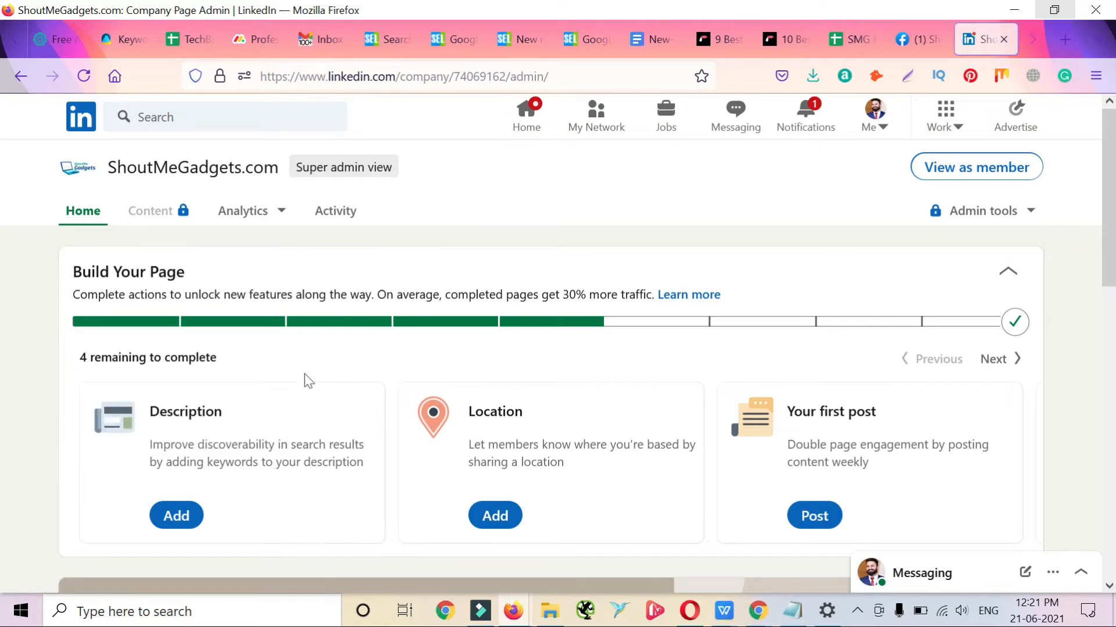
# Add the copied Facebook About text as the description of the new company page
pyautogui.scroll(-3, 232, 413)
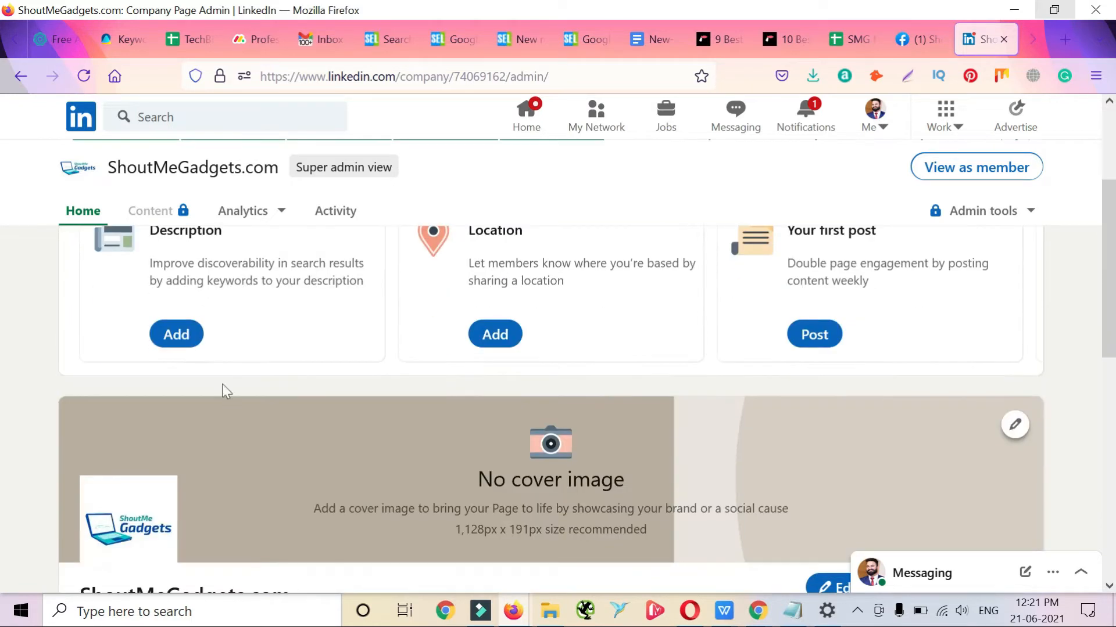
pyautogui.click(187, 336)
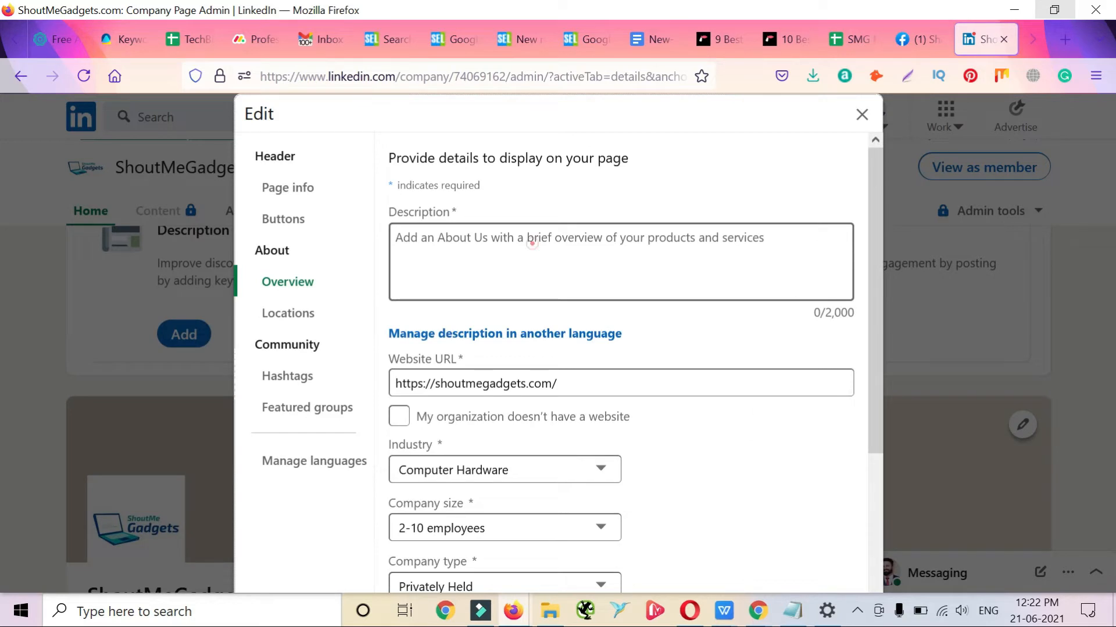
pyautogui.hotkey('ctrl', 'v')
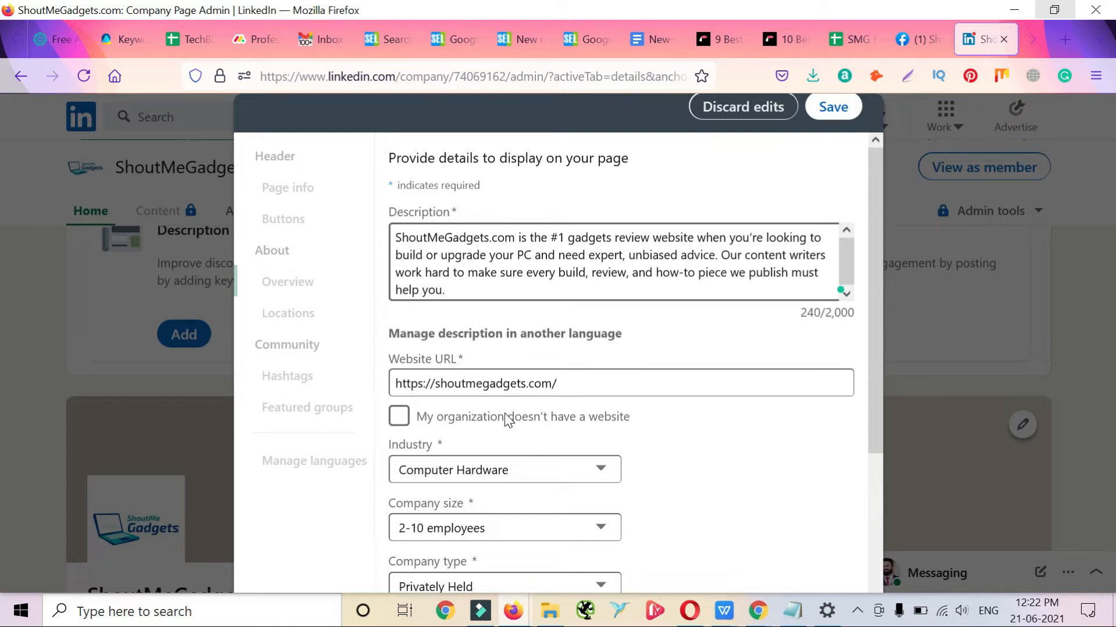
# Set the year founded to 2021 in the page's overview details
pyautogui.scroll(-3, 661, 437)
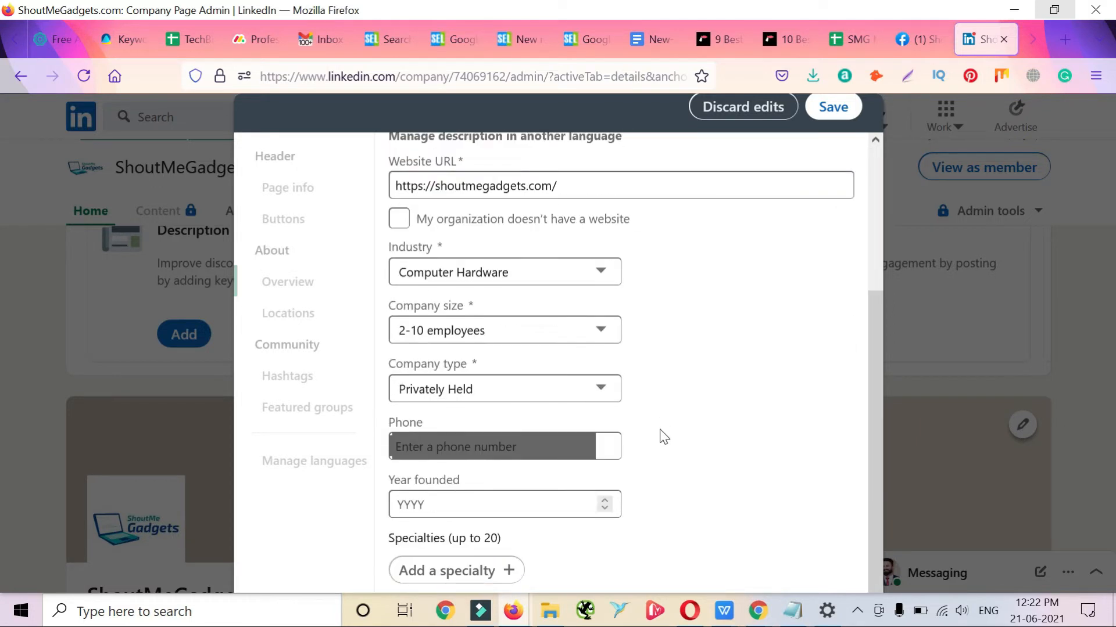
pyautogui.press('Tab')
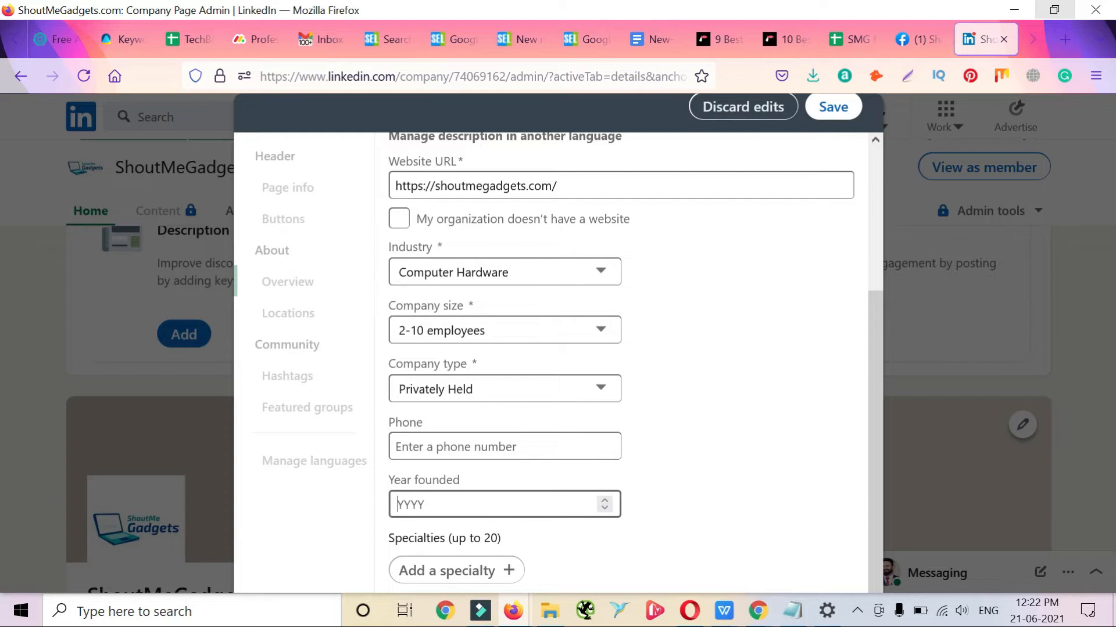
pyautogui.write('2021')
pyautogui.click(672, 471)
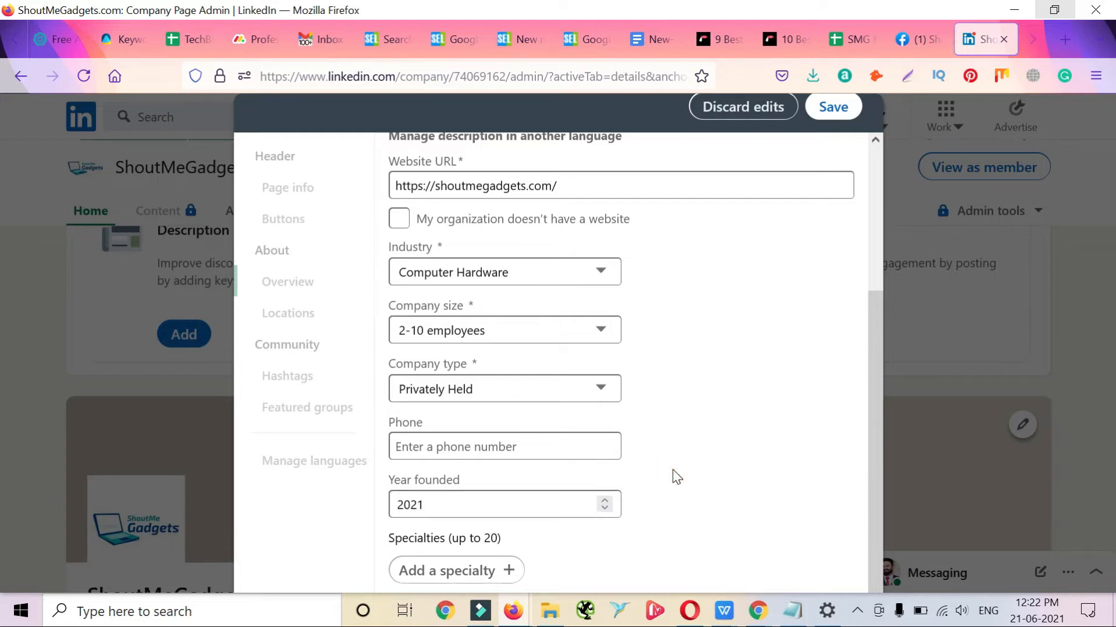
# Add "computer Hardware" and "computer software" as specialties of the company
pyautogui.press('Tab')
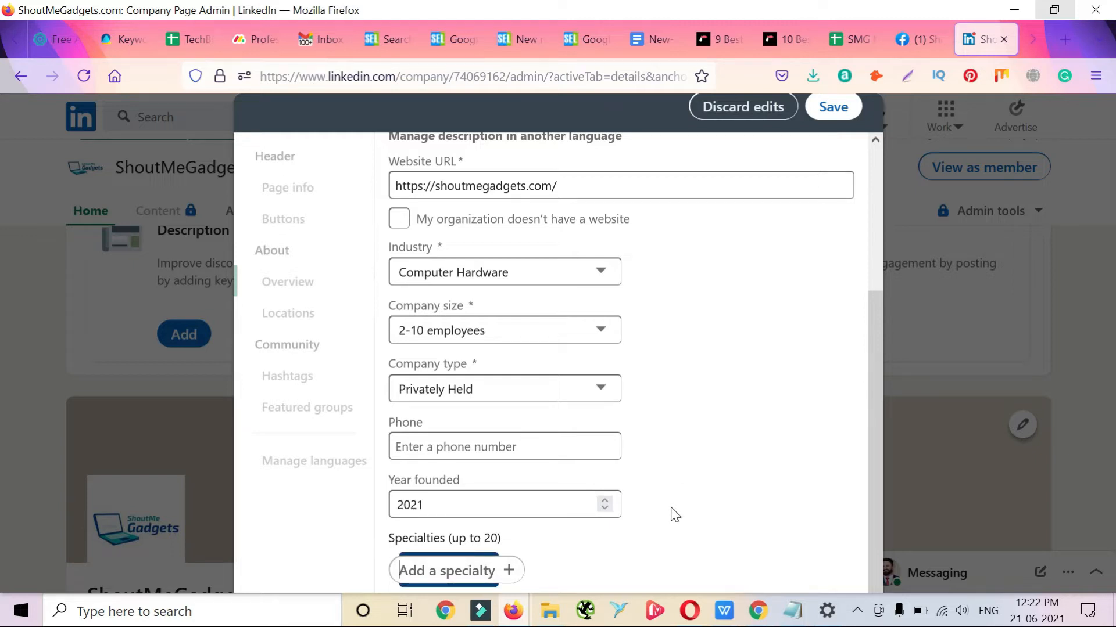
pyautogui.write('computer Hardware')
pyautogui.press('Return')
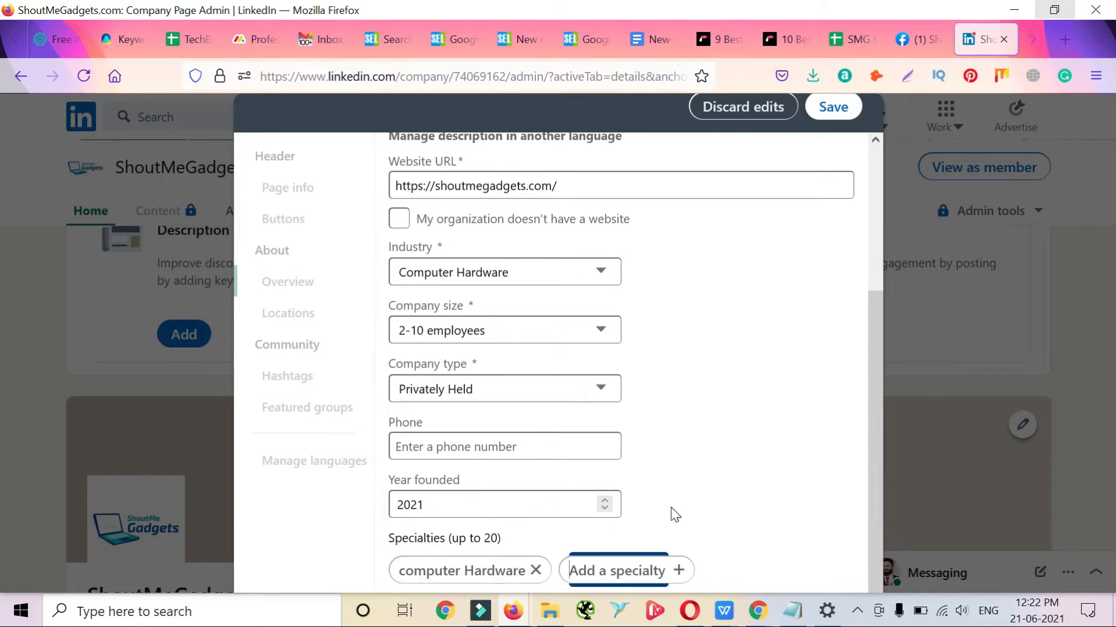
pyautogui.write('computer')
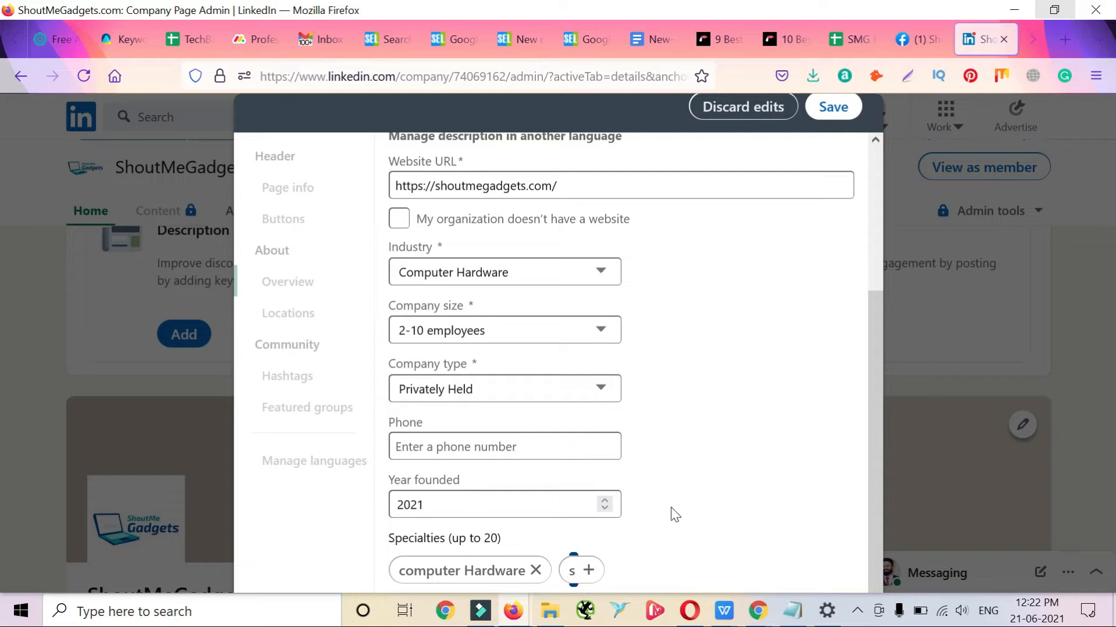
pyautogui.write(' software')
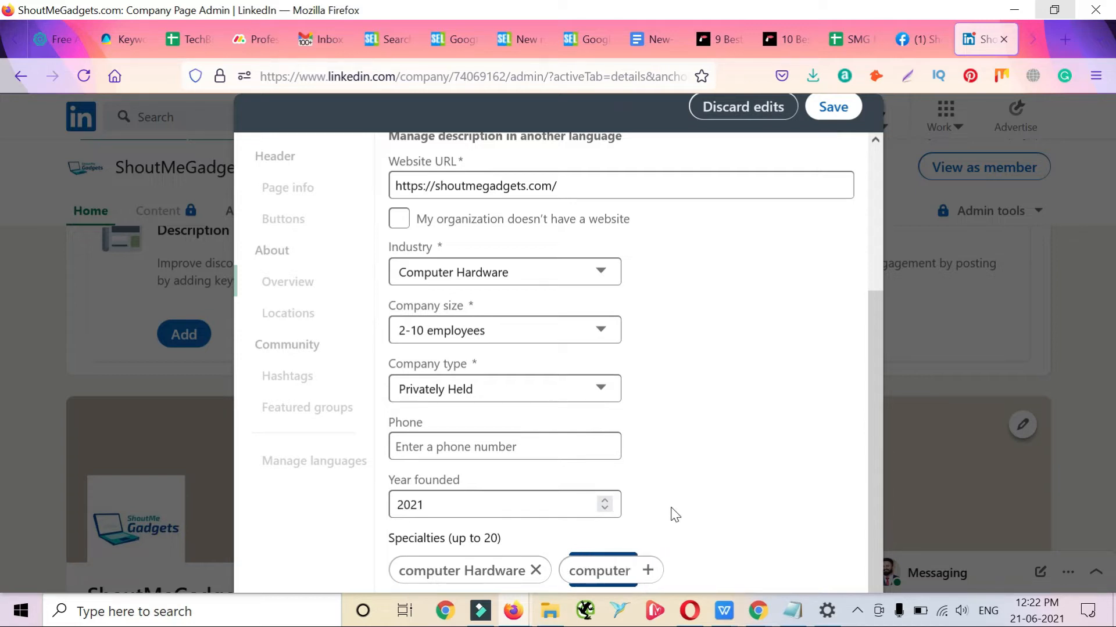
pyautogui.press('Return')
pyautogui.write('hardware')
pyautogui.press('BackSpace')
pyautogui.press('BackSpace')
pyautogui.press('BackSpace')
pyautogui.press('BackSpace')
pyautogui.press('BackSpace')
pyautogui.press('BackSpace')
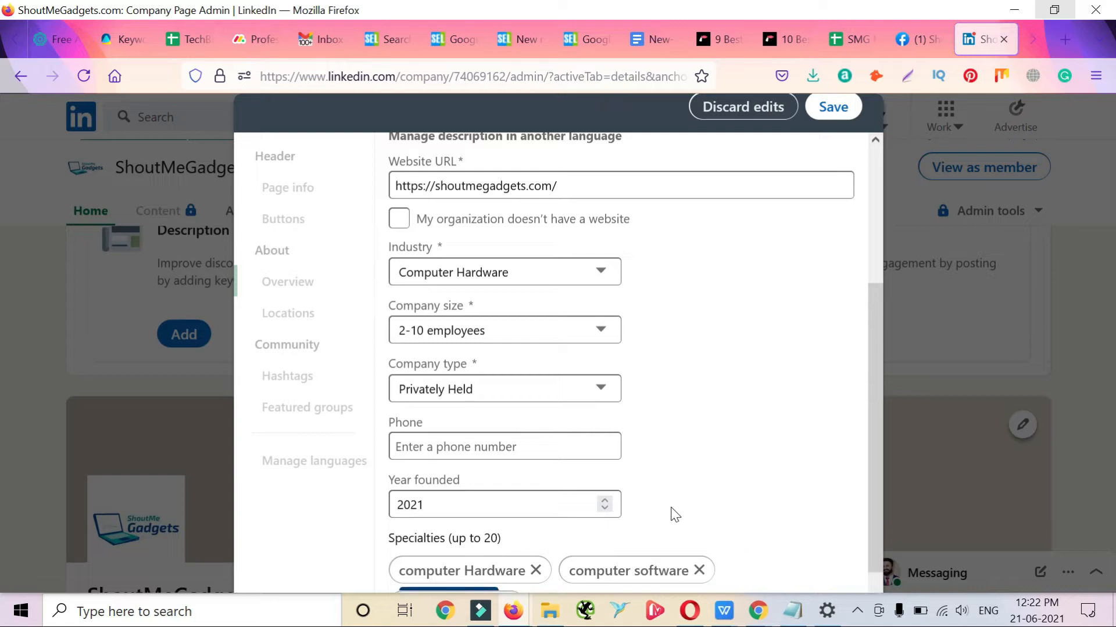
# Add "blogging" as a specialty, then save the overview edits and close the page editor
pyautogui.write('blogging')
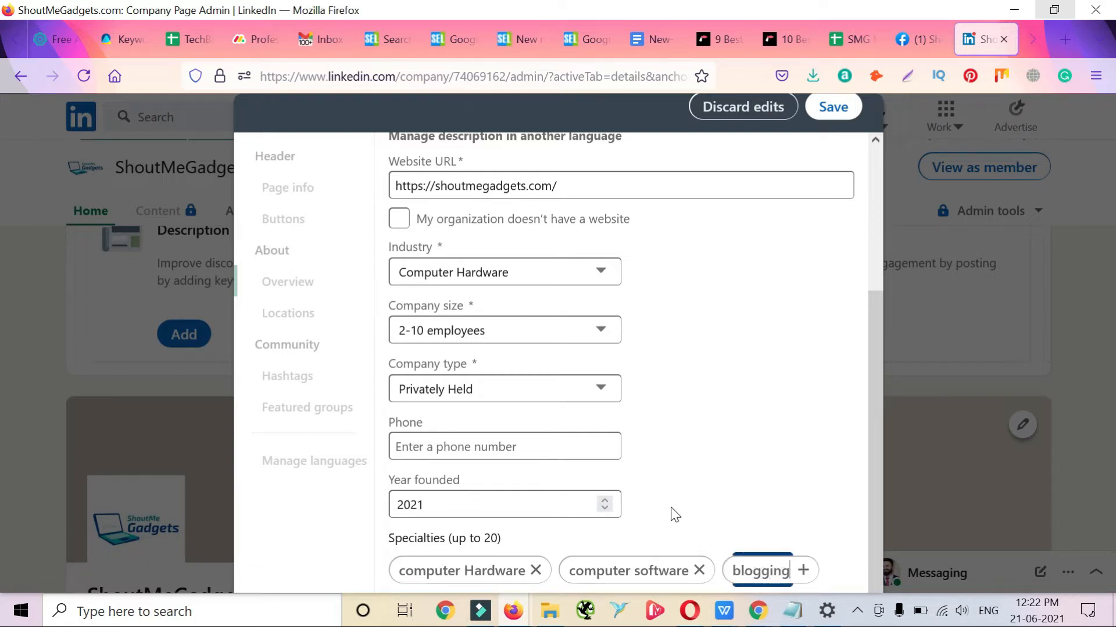
pyautogui.press('Return')
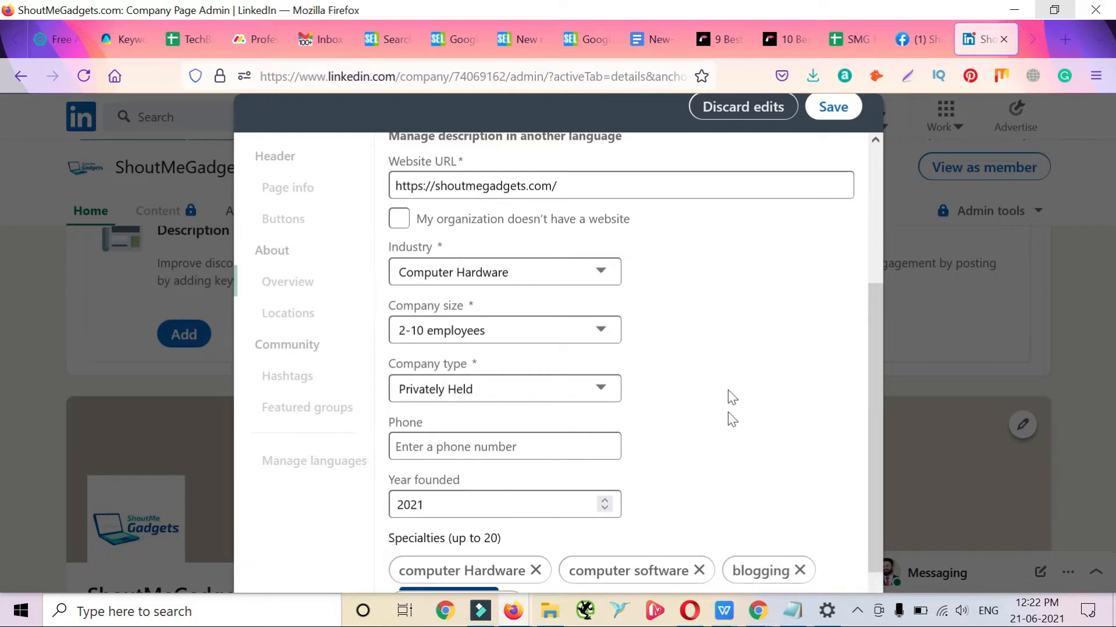
pyautogui.scroll(-1, 730, 384)
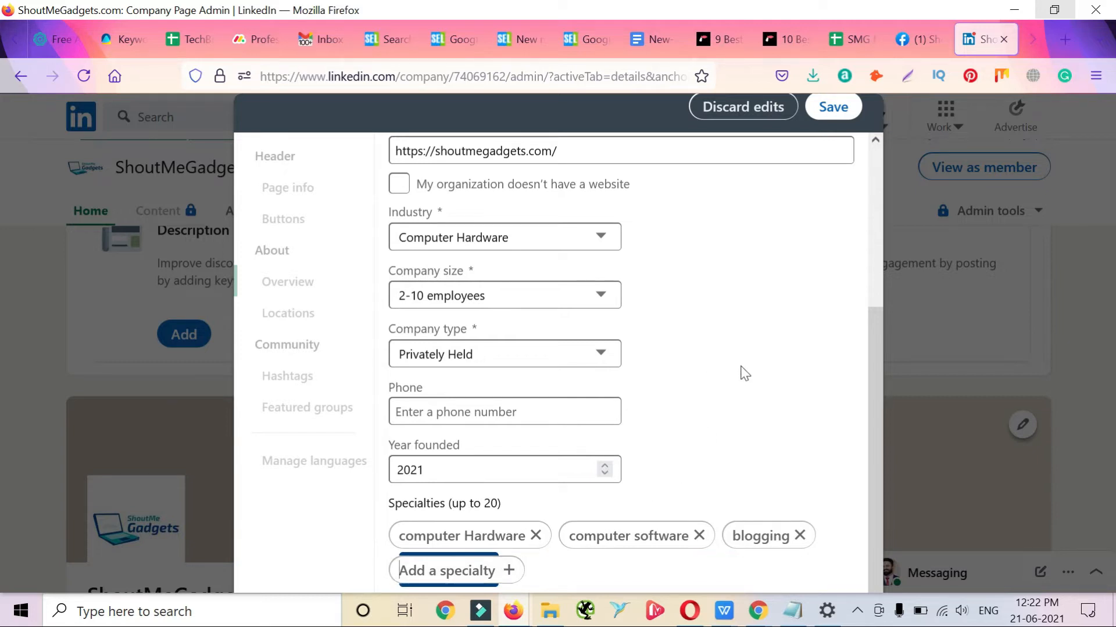
pyautogui.scroll(5, 789, 321)
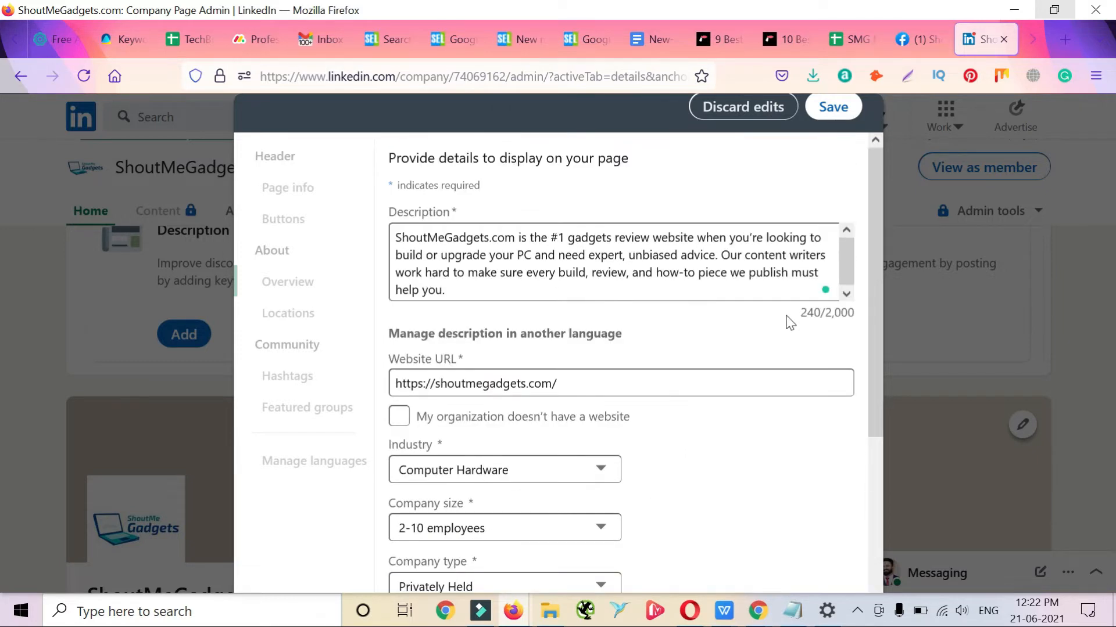
pyautogui.click(819, 109)
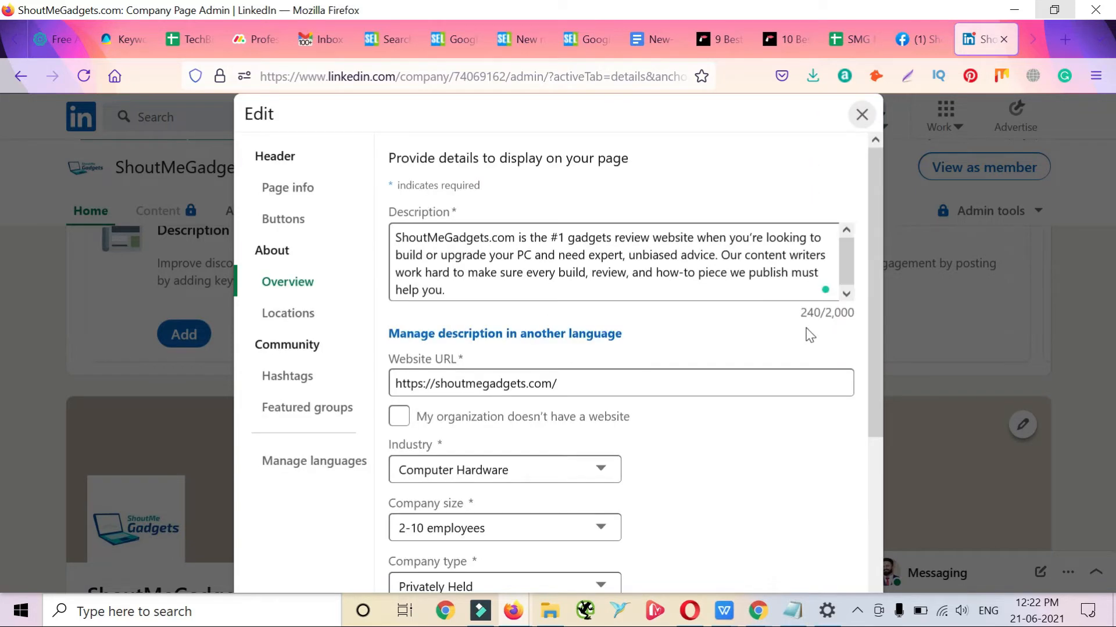
pyautogui.click(862, 114)
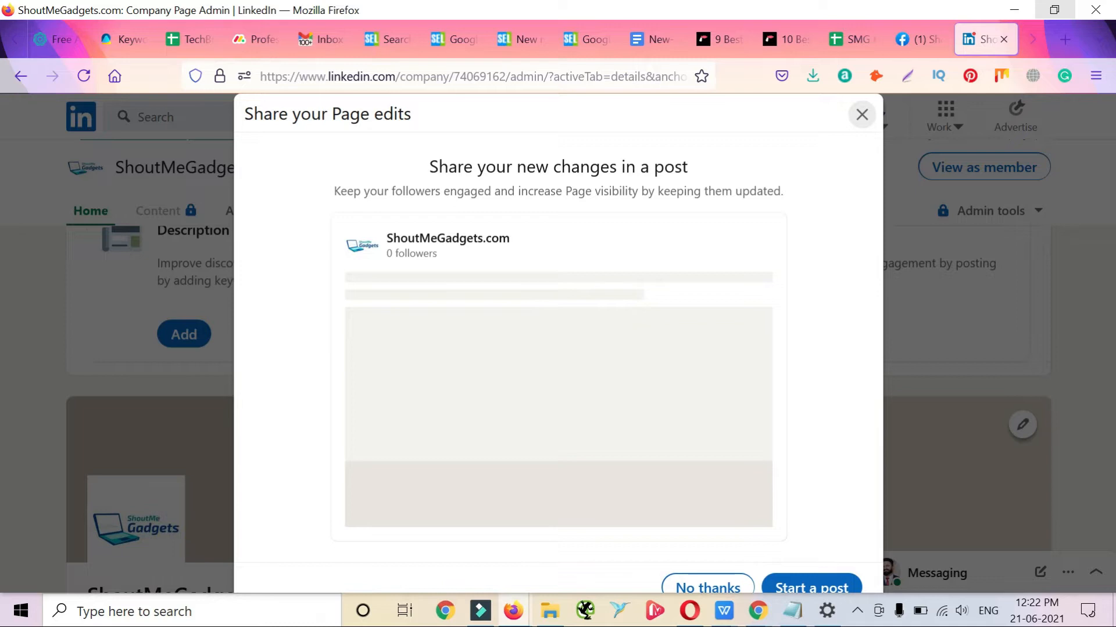
# Start a post sharing the page edits and add the suggested hashtag #techblog to its text
pyautogui.hotkey('ctrl', '-')
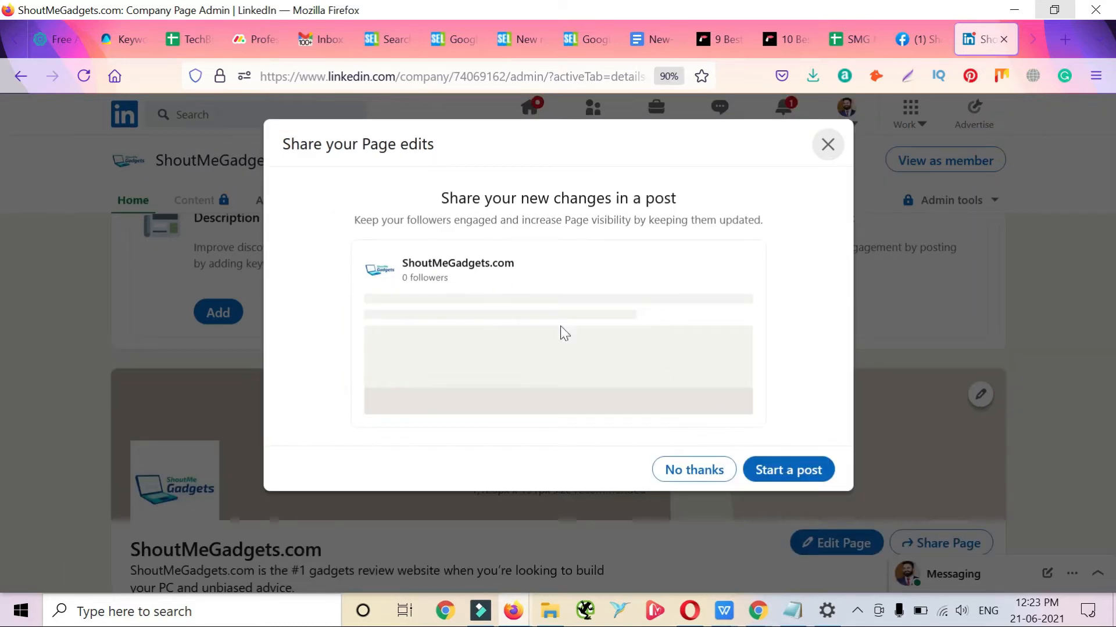
pyautogui.click(773, 476)
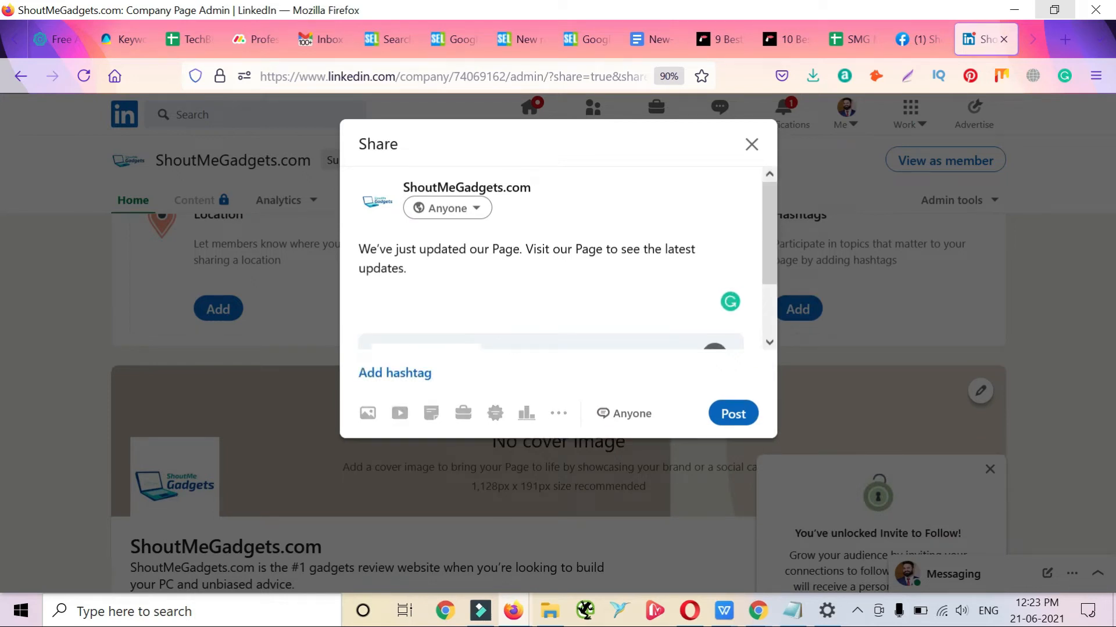
pyautogui.scroll(-2, 483, 264)
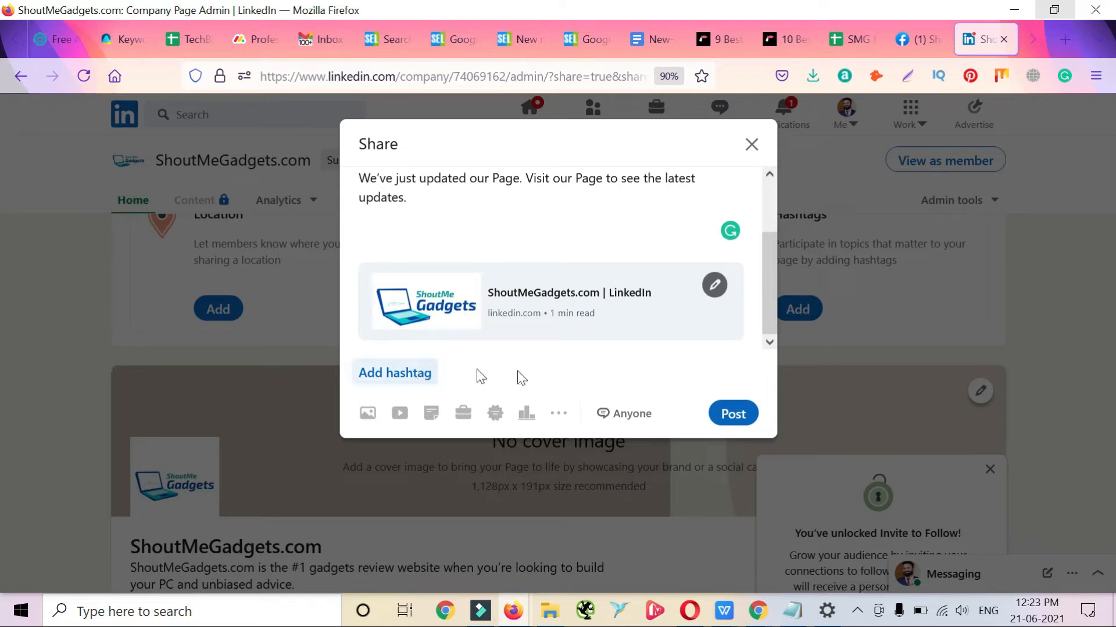
pyautogui.click(409, 382)
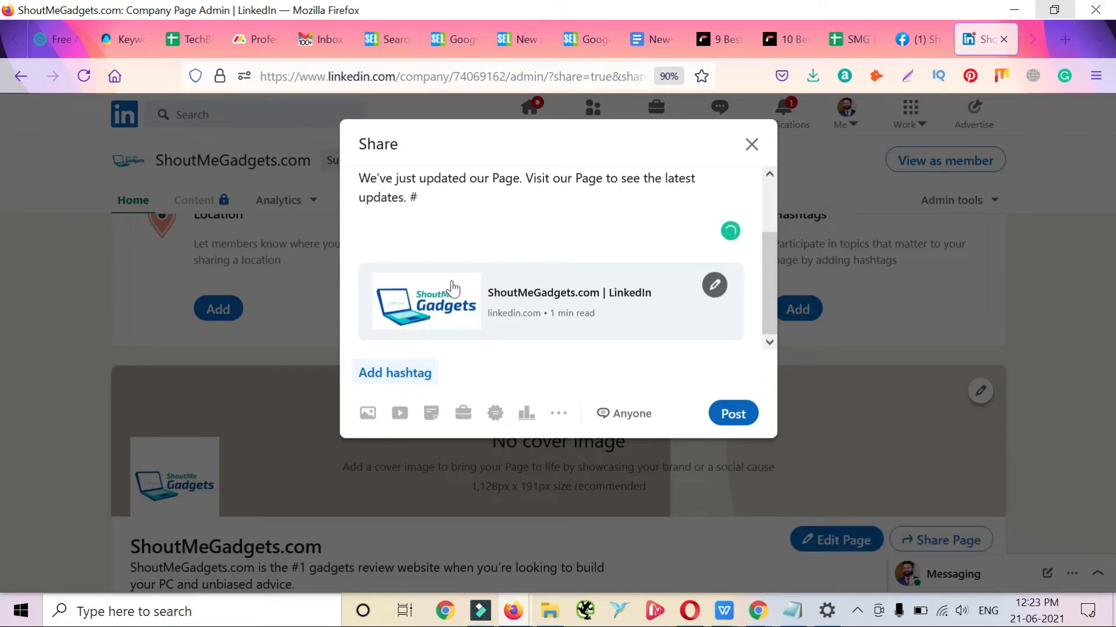
pyautogui.write('tech')
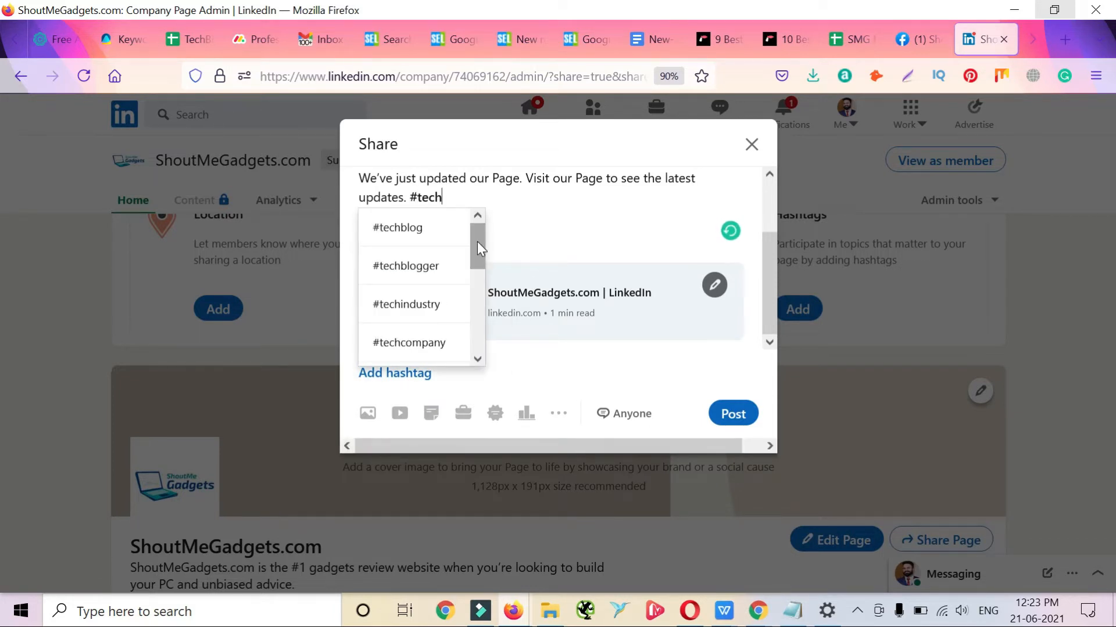
pyautogui.click(433, 233)
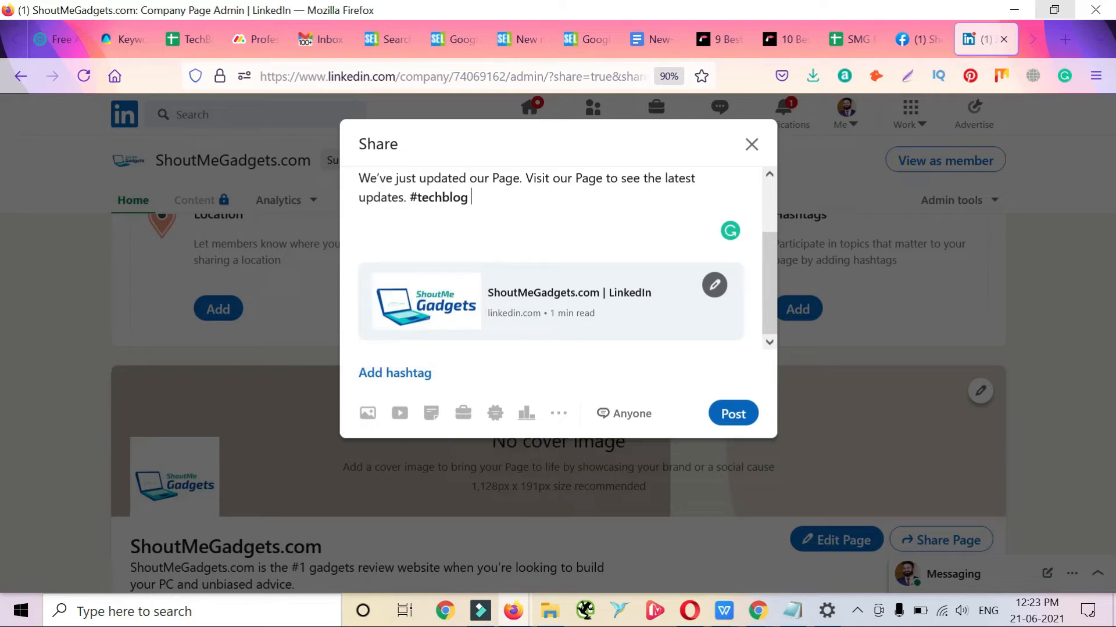
# Publish the page update post and decline sharing it on the personal profile
pyautogui.scroll(2, 632, 242)
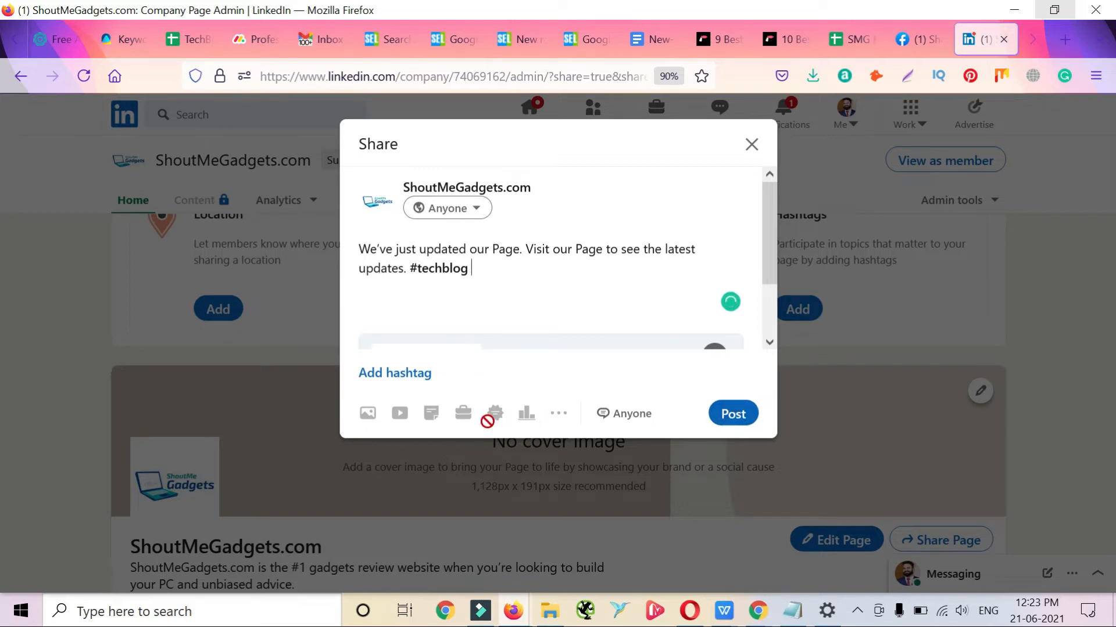
pyautogui.click(730, 416)
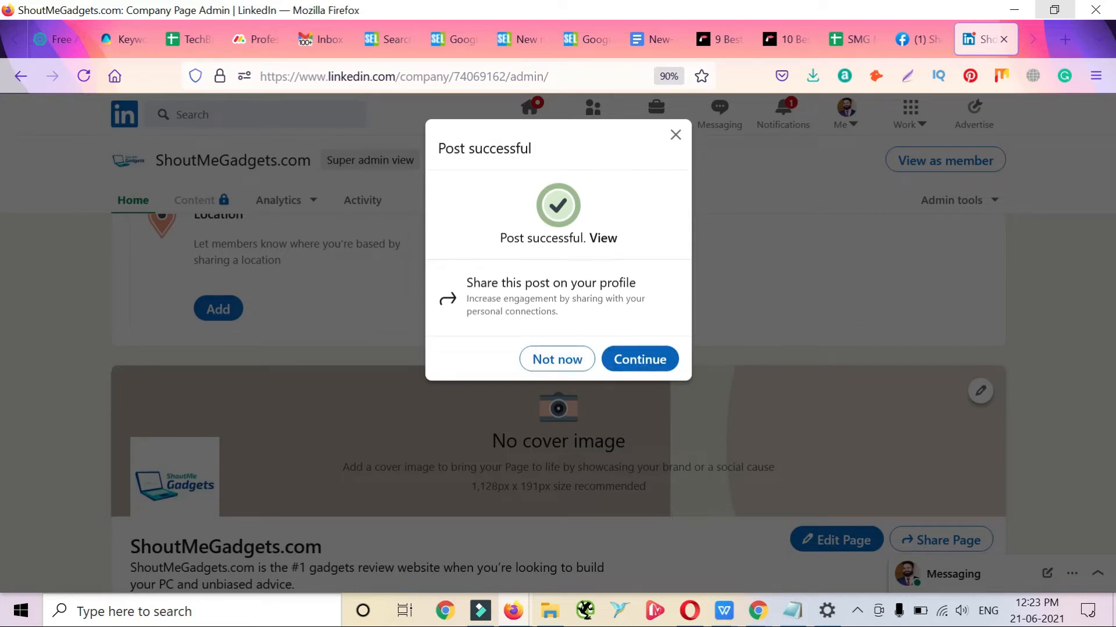
pyautogui.click(558, 361)
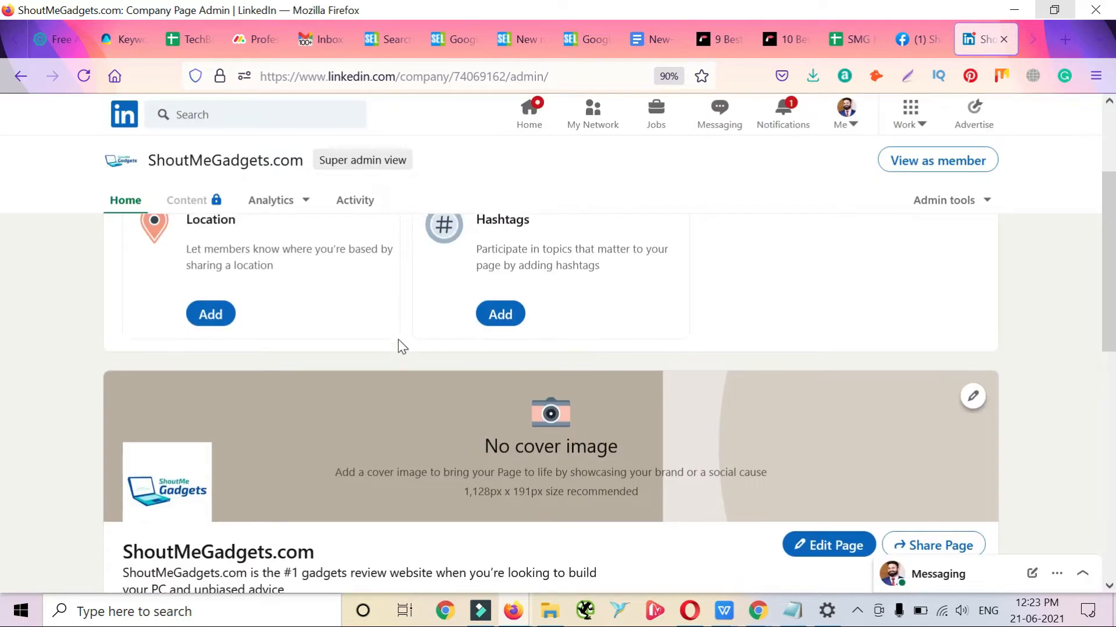
# Start adding a location to the page and choose India as its country/region
pyautogui.scroll(3, 349, 395)
pyautogui.click(218, 475)
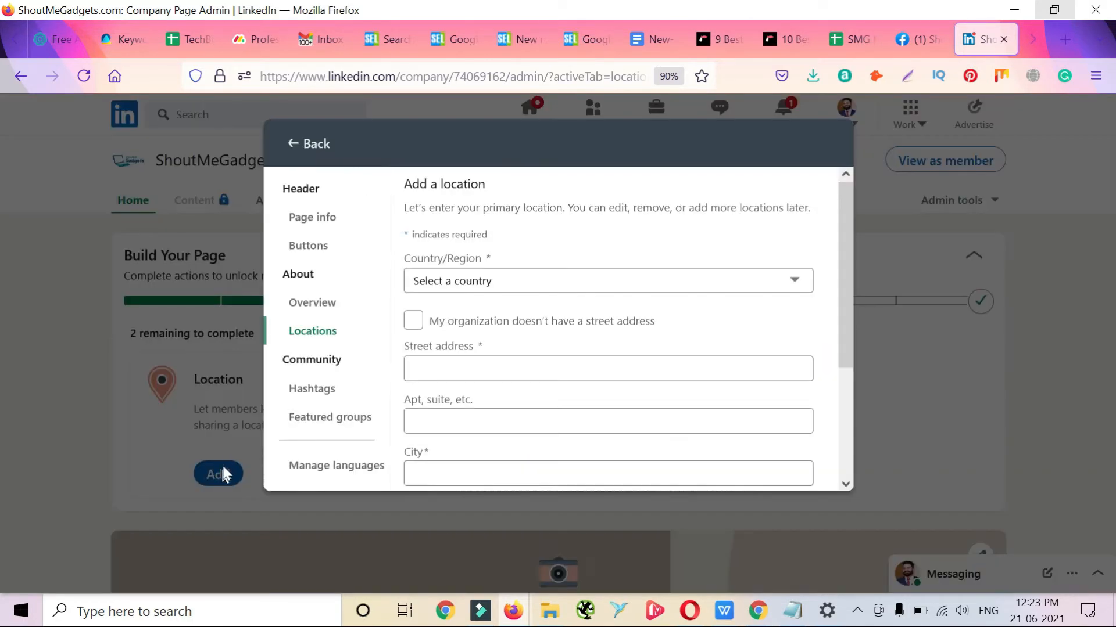
pyautogui.click(479, 283)
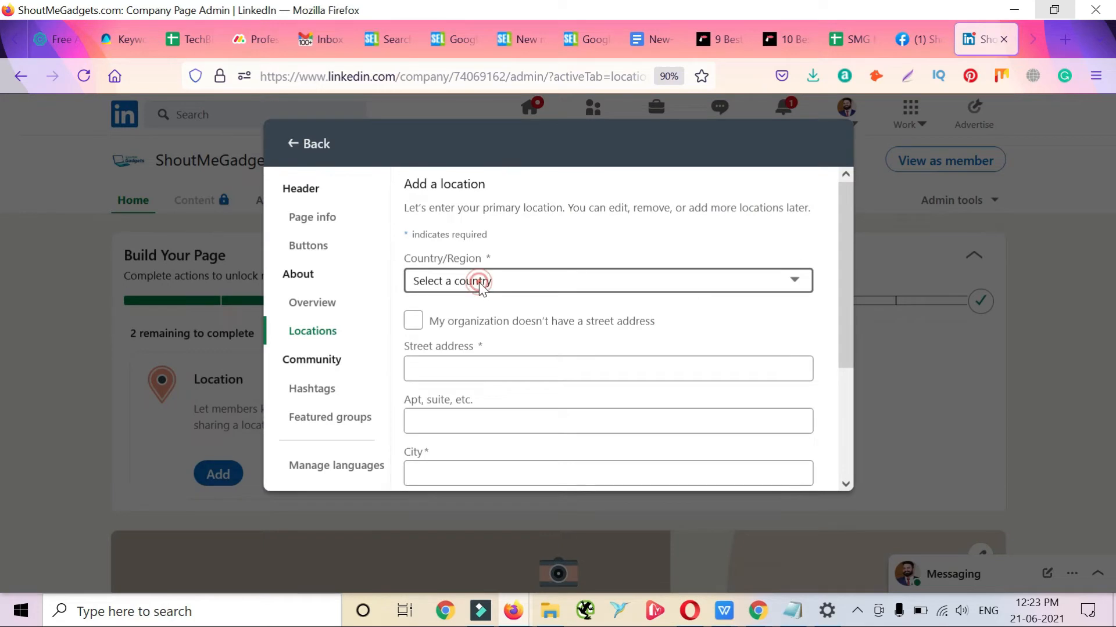
pyautogui.click(476, 332)
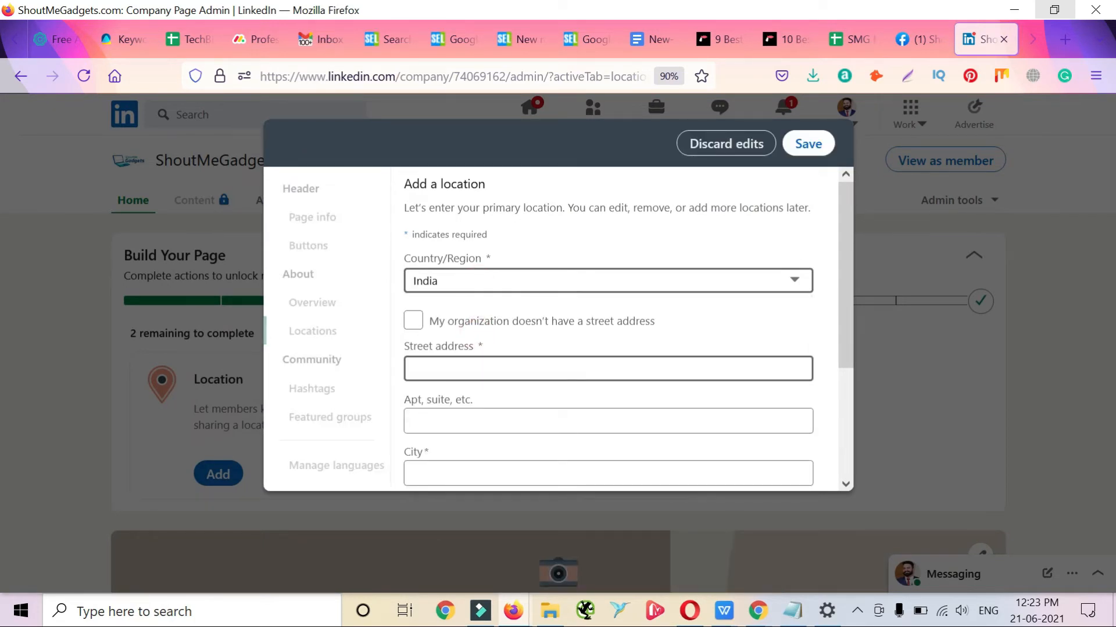
# Fill in the city, state/province and ZIP/postal code of the new location
pyautogui.click(502, 373)
pyautogui.scroll(-2, 608, 348)
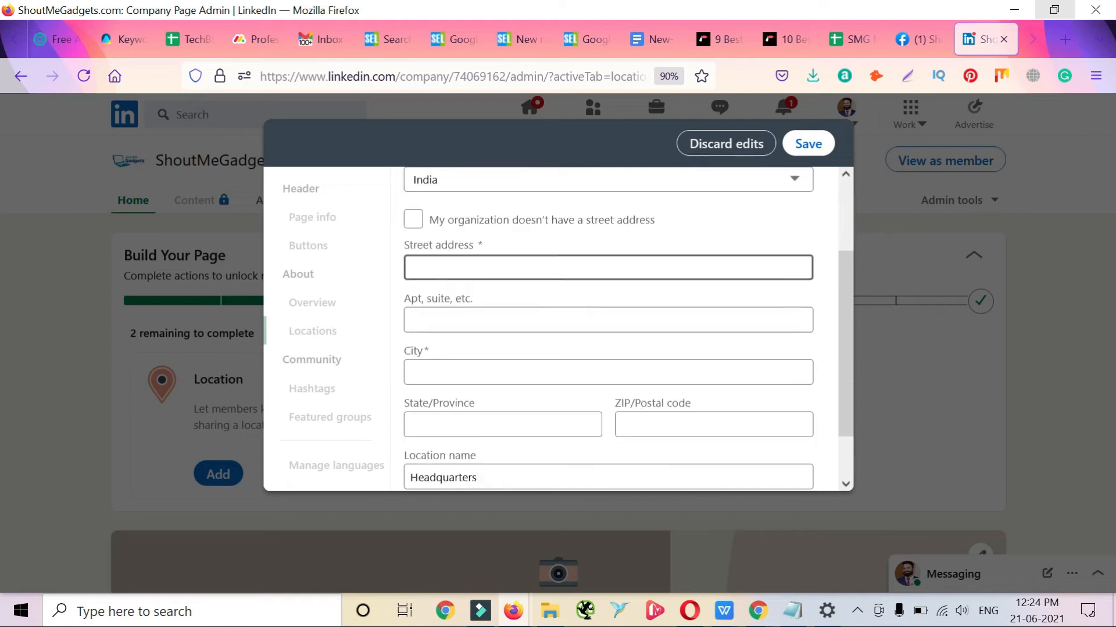
pyautogui.scroll(-1, 506, 348)
pyautogui.click(506, 314)
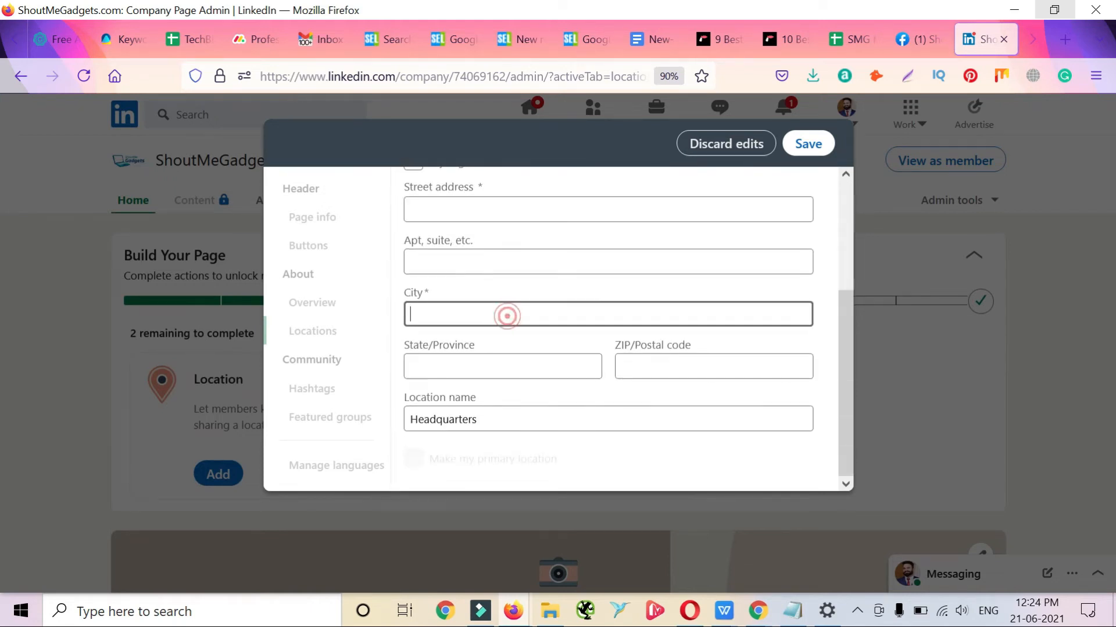
pyautogui.write('Noida')
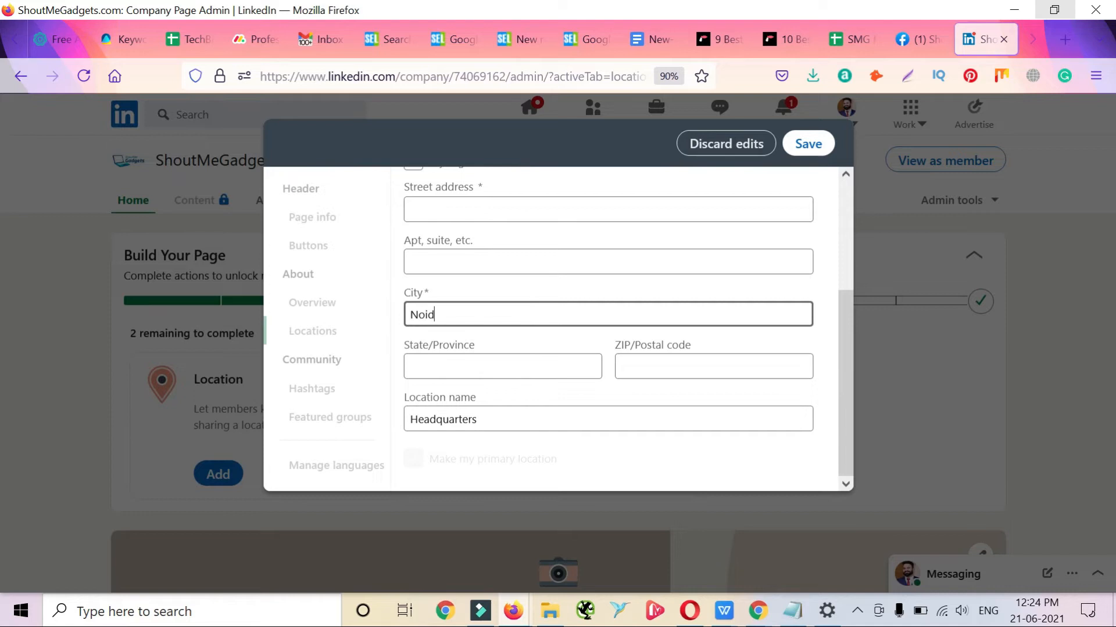
pyautogui.press('BackSpace')
pyautogui.press('BackSpace')
pyautogui.press('BackSpace')
pyautogui.press('BackSpace')
pyautogui.press('BackSpace')
pyautogui.write('Kaithal')
pyautogui.press('Tab')
pyautogui.write('Hary')
pyautogui.press('Tab')
pyautogui.write('136027')
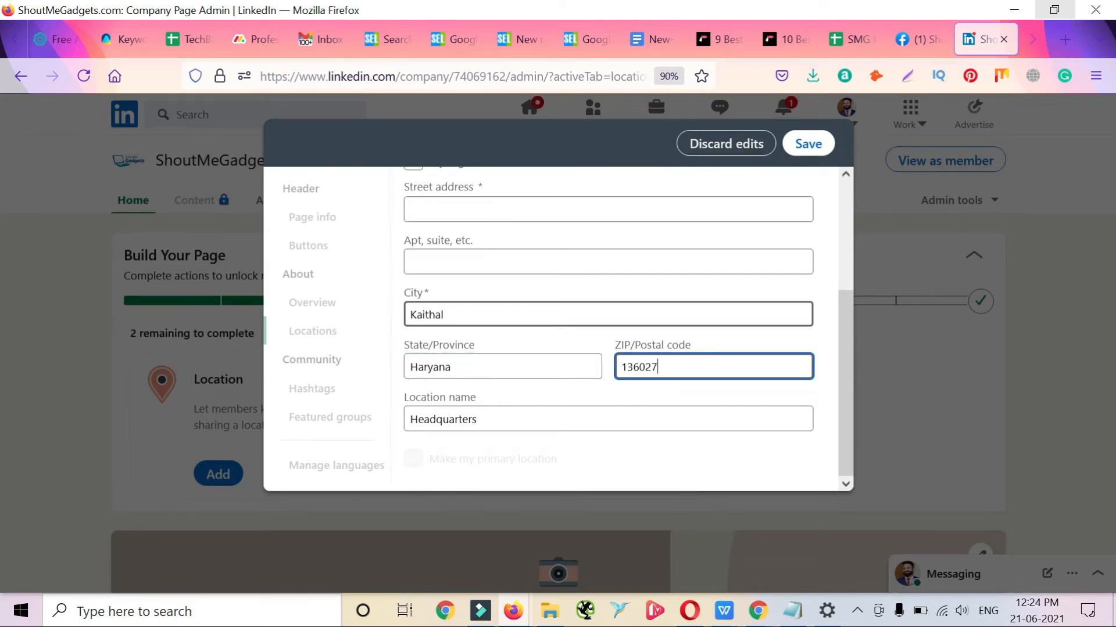
# Try to save the location named Headquarters without a street address
pyautogui.click(497, 420)
pyautogui.doubleClick(497, 420)
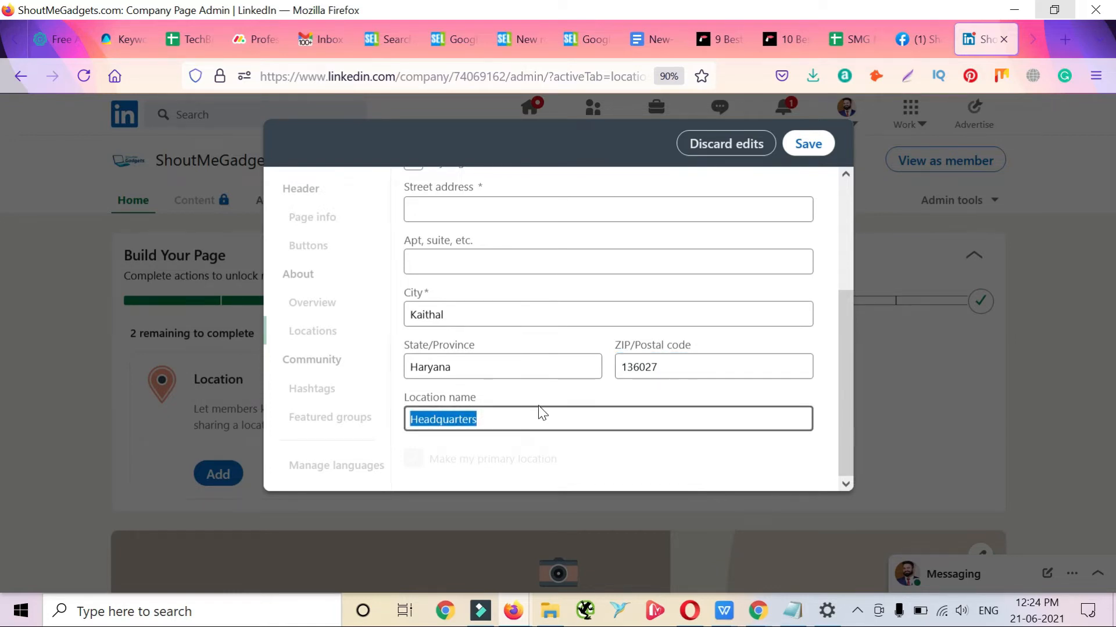
pyautogui.scroll(3, 538, 405)
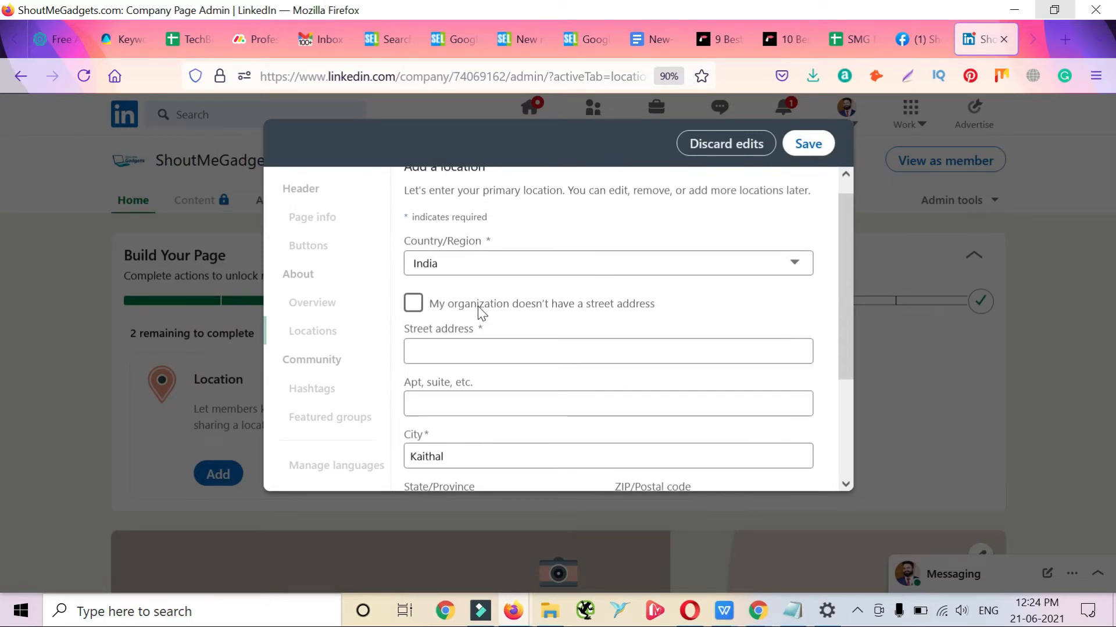
pyautogui.click(817, 146)
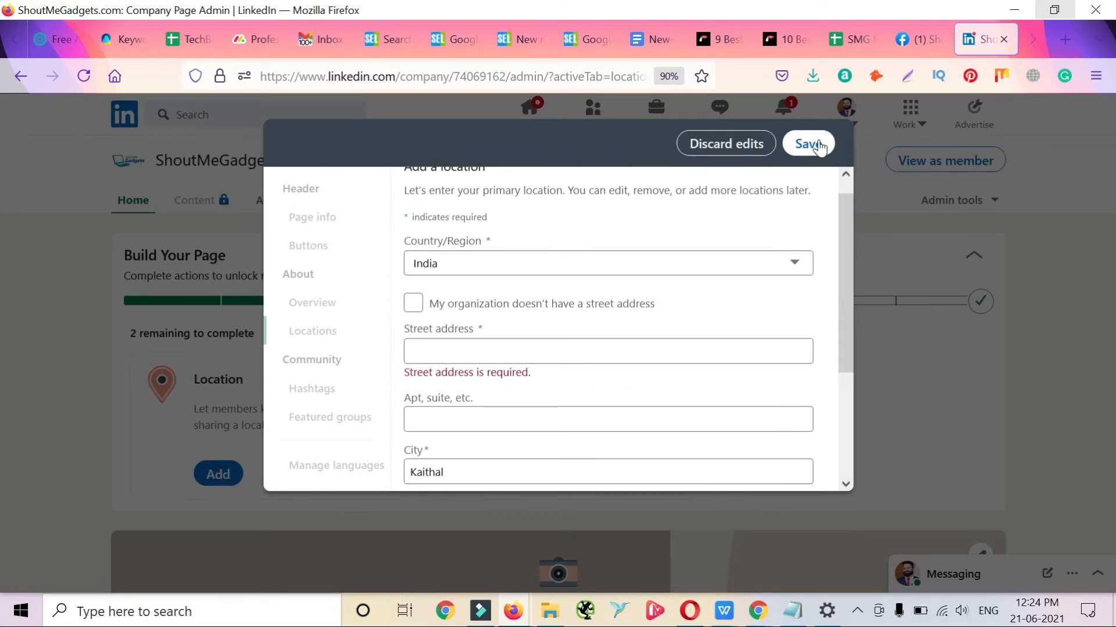
# Pick a suggested street address, enter the apartment number, and save the Headquarters location
pyautogui.click(525, 352)
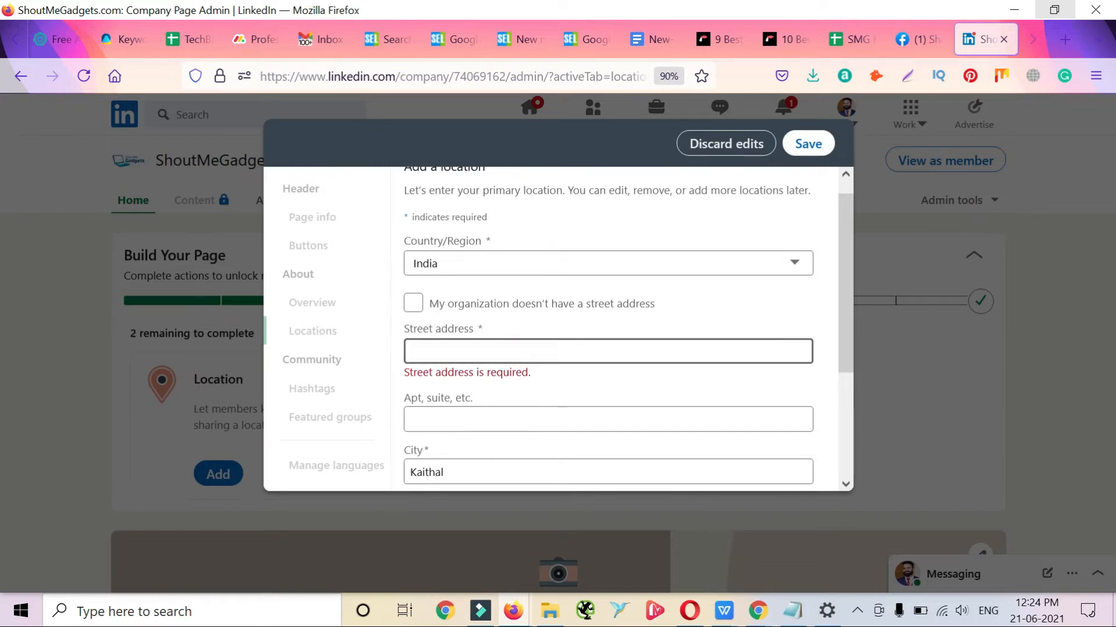
pyautogui.write('kaithal')
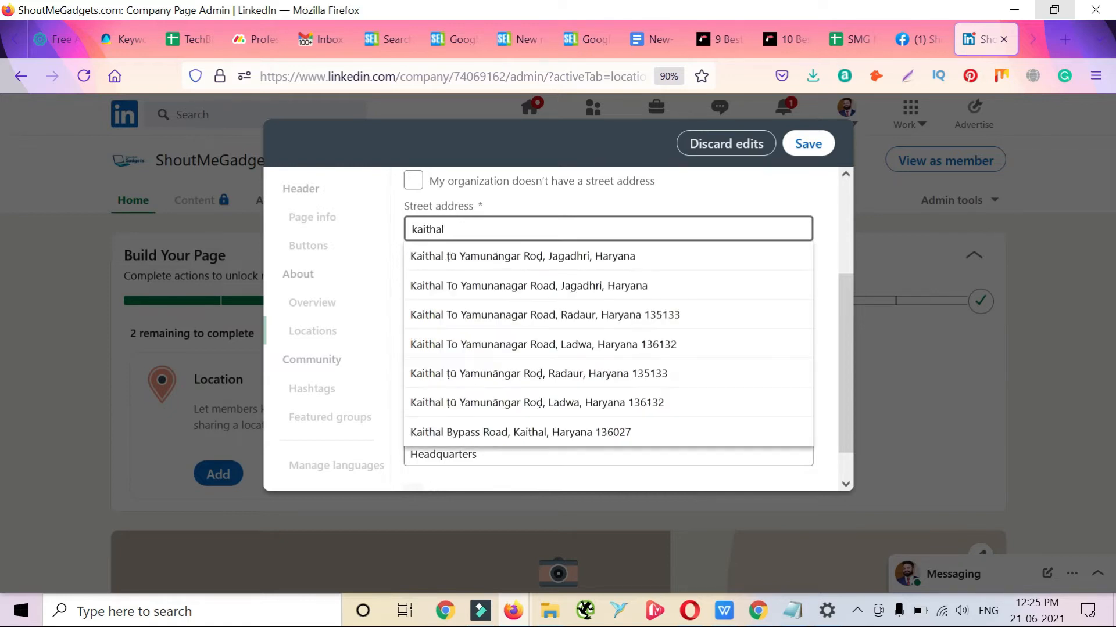
pyautogui.click(488, 430)
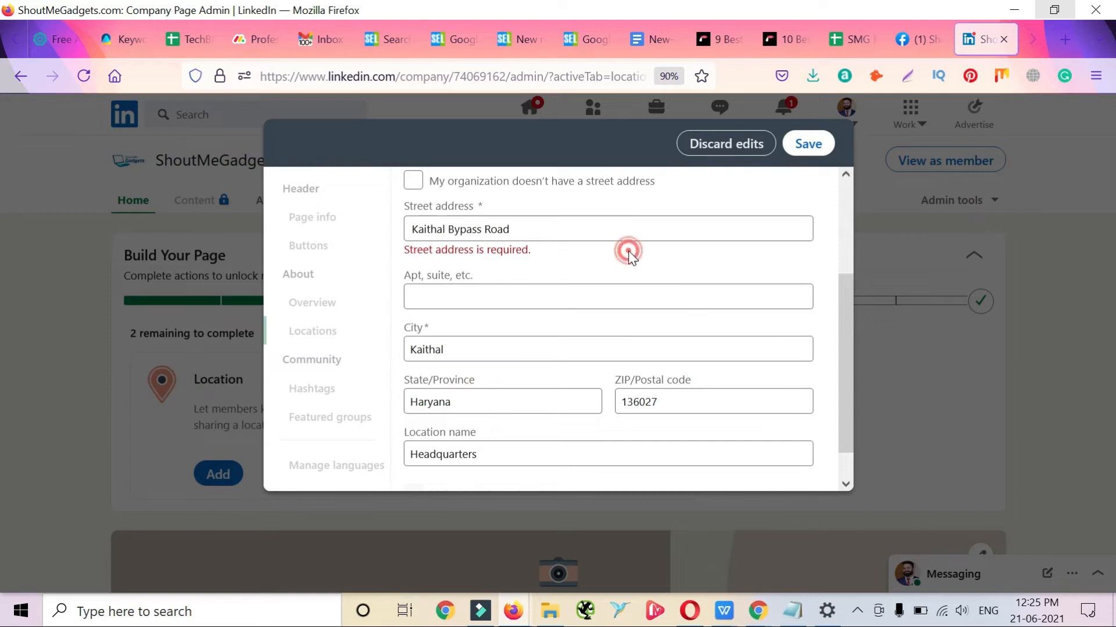
pyautogui.click(558, 326)
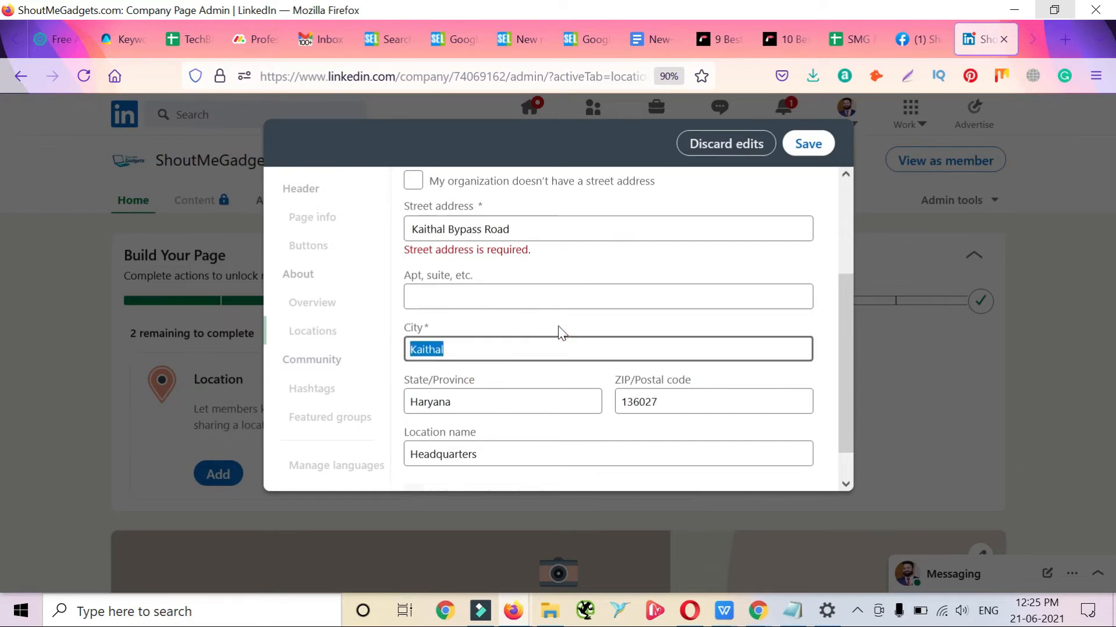
pyautogui.click(510, 296)
pyautogui.write('1279')
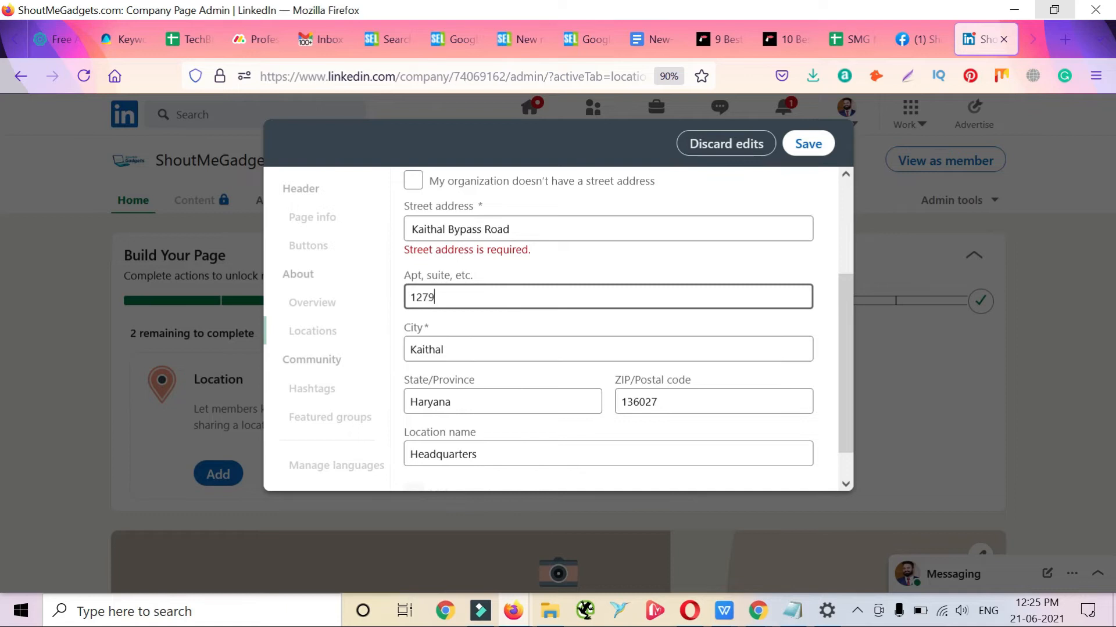
pyautogui.click(553, 327)
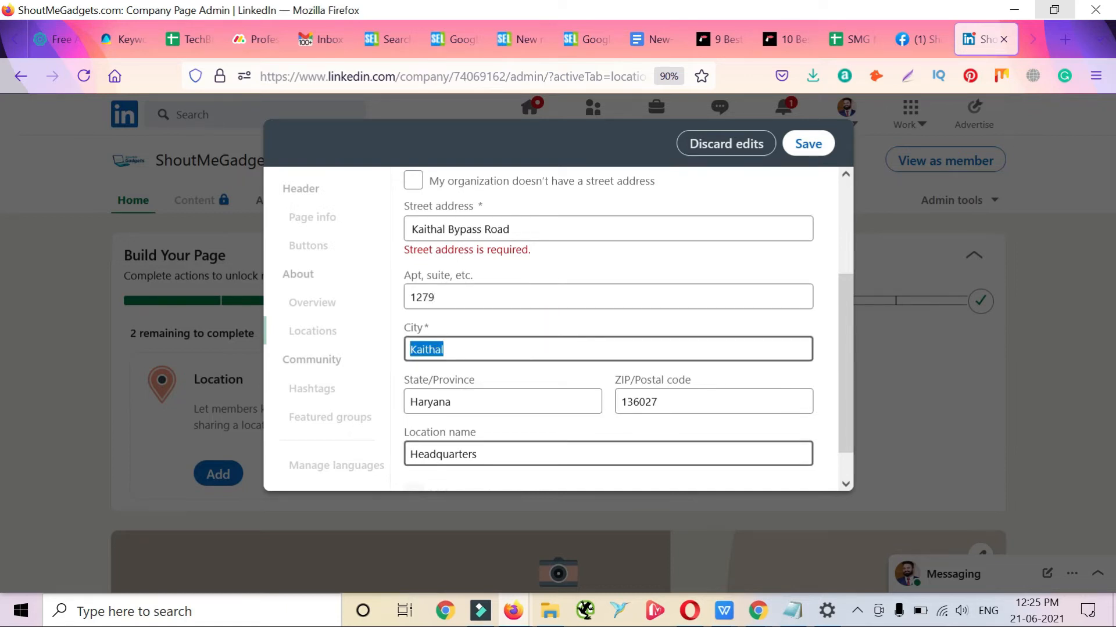
pyautogui.scroll(-1, 655, 451)
pyautogui.scroll(3, 653, 451)
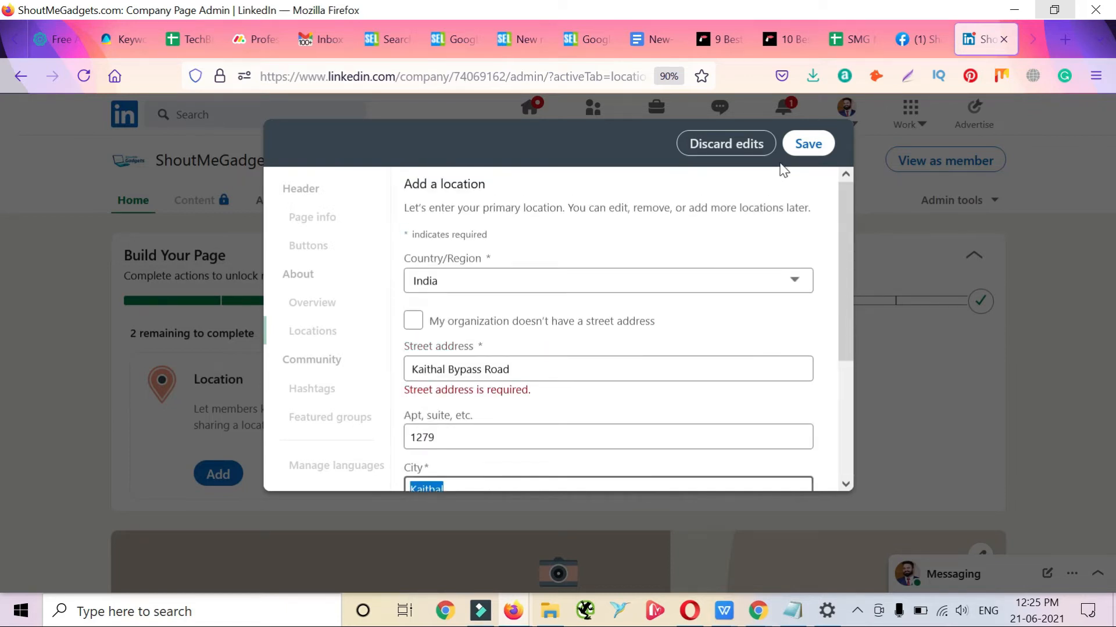
pyautogui.click(808, 146)
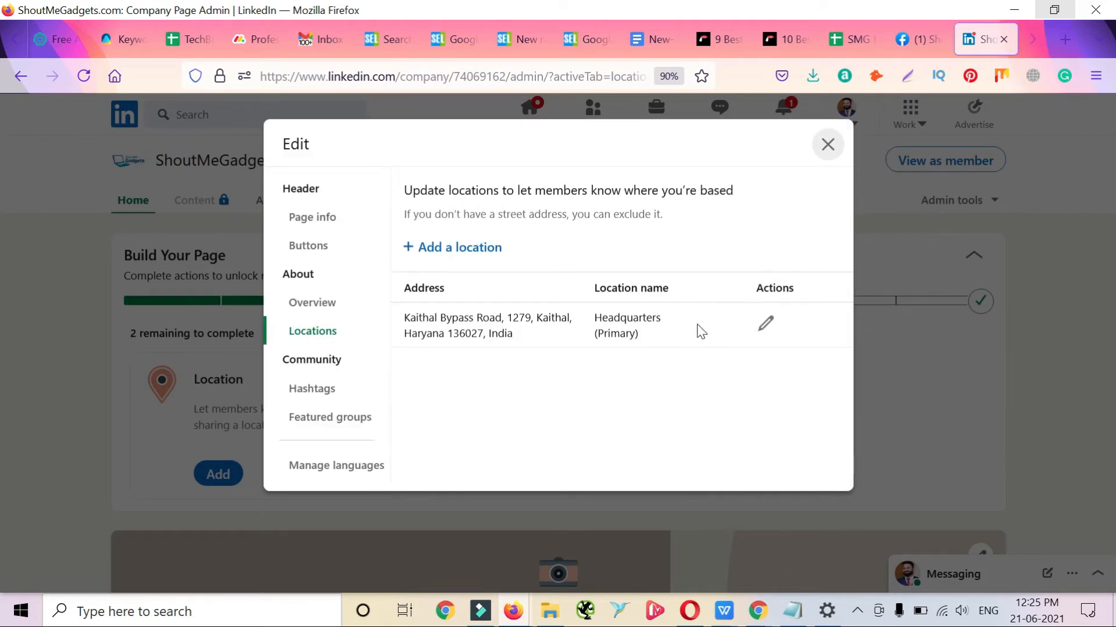
# Edit the Headquarters location to state that the organization doesn't have a street address, and save it
pyautogui.click(764, 329)
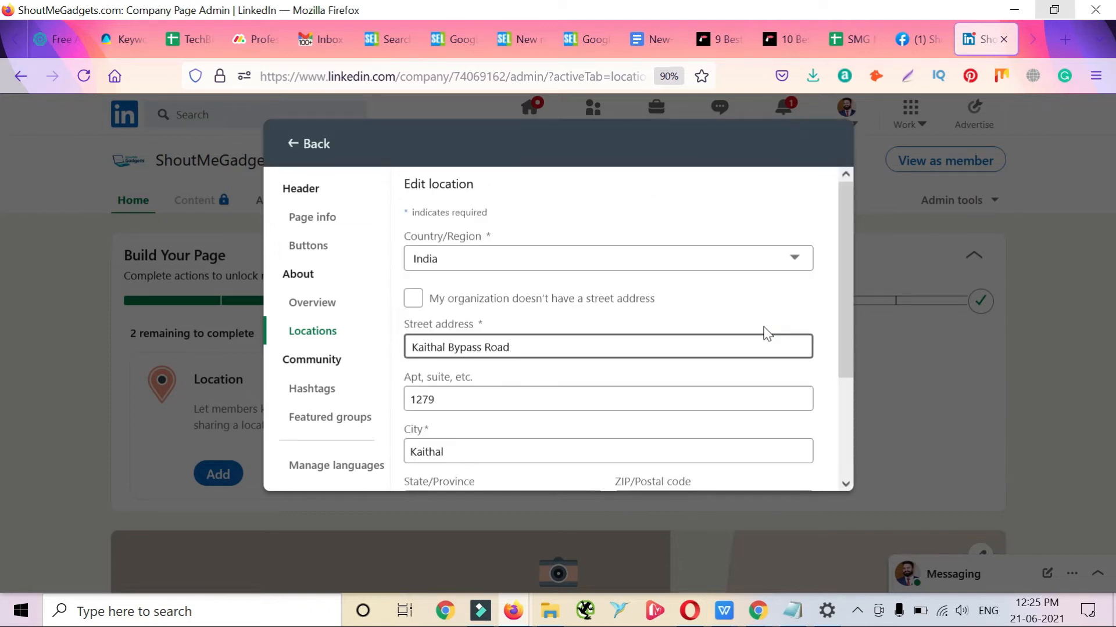
pyautogui.click(414, 300)
pyautogui.scroll(-3, 639, 324)
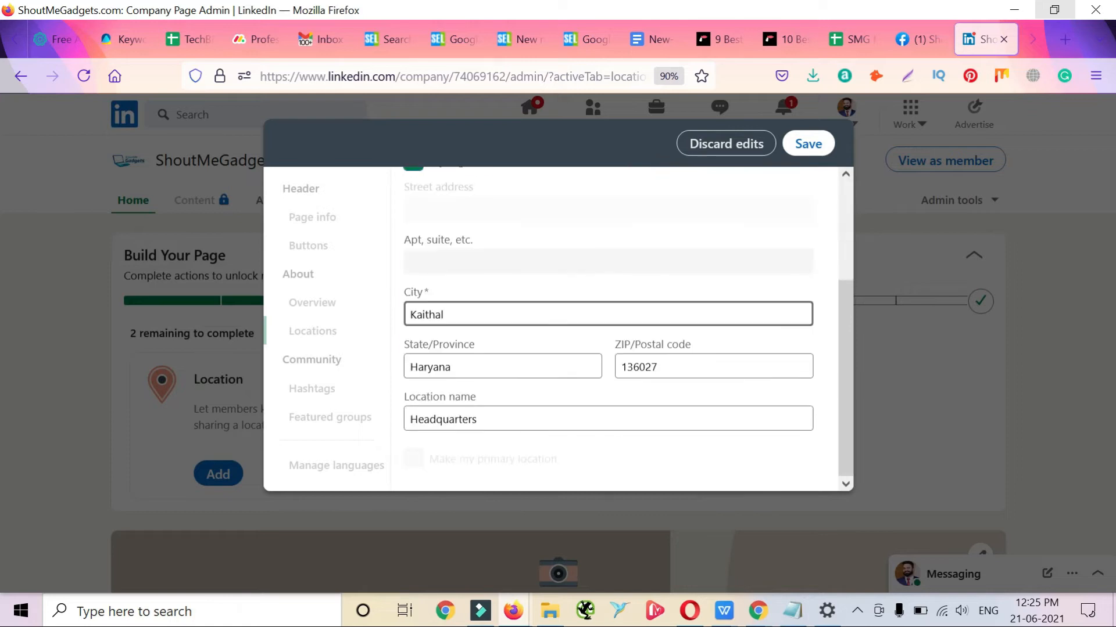
pyautogui.click(807, 144)
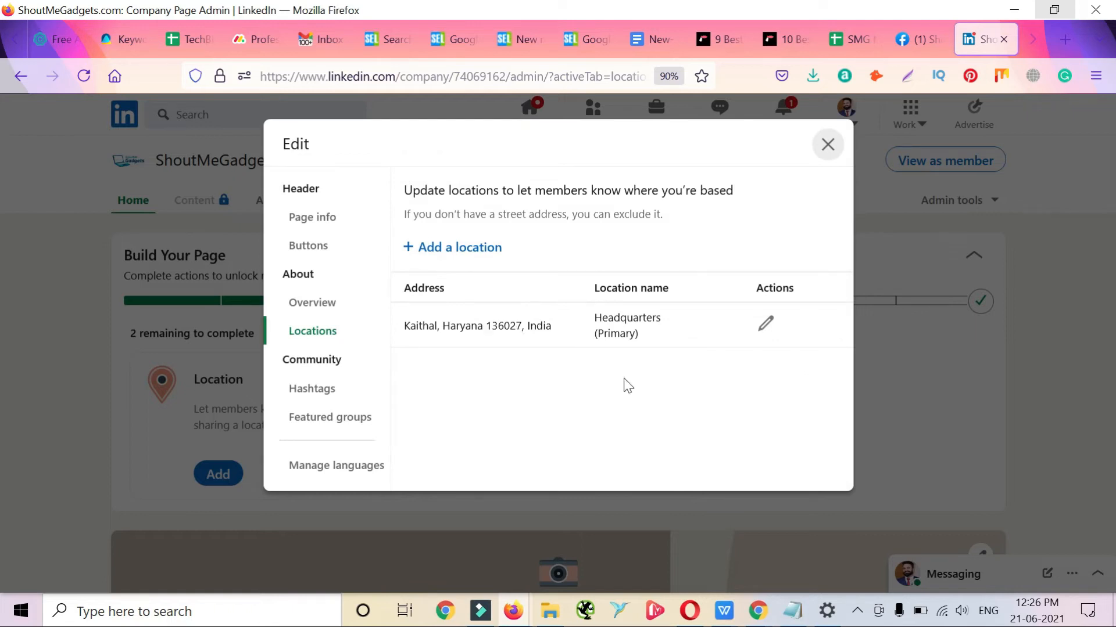
# Close the page editor, decline sharing the edits in a post, and dismiss the Content Suggestions notice
pyautogui.click(827, 144)
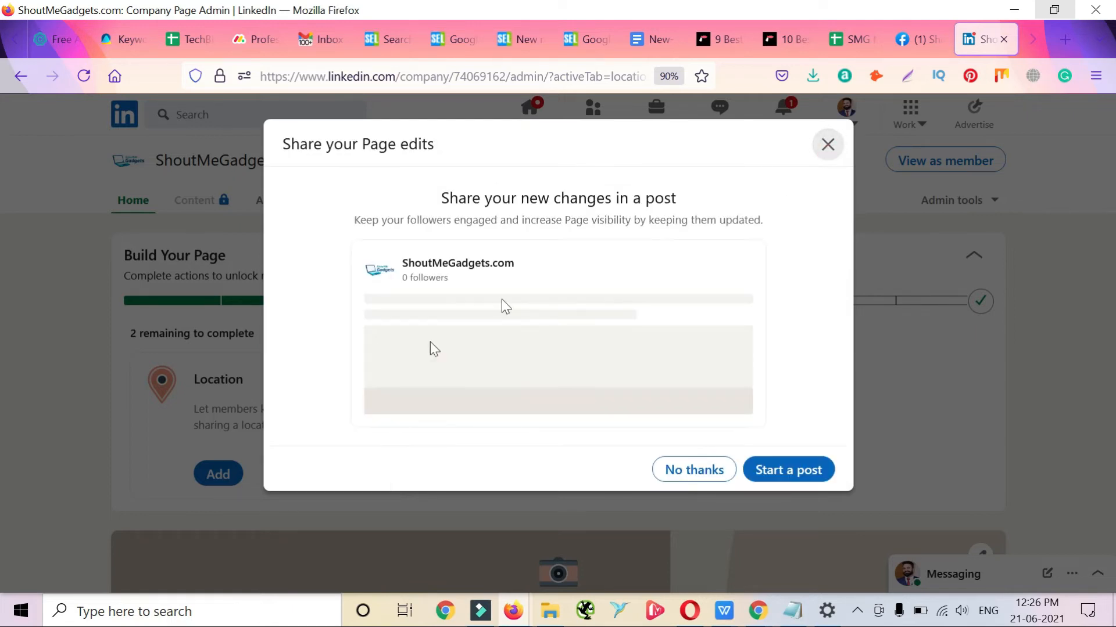
pyautogui.click(699, 471)
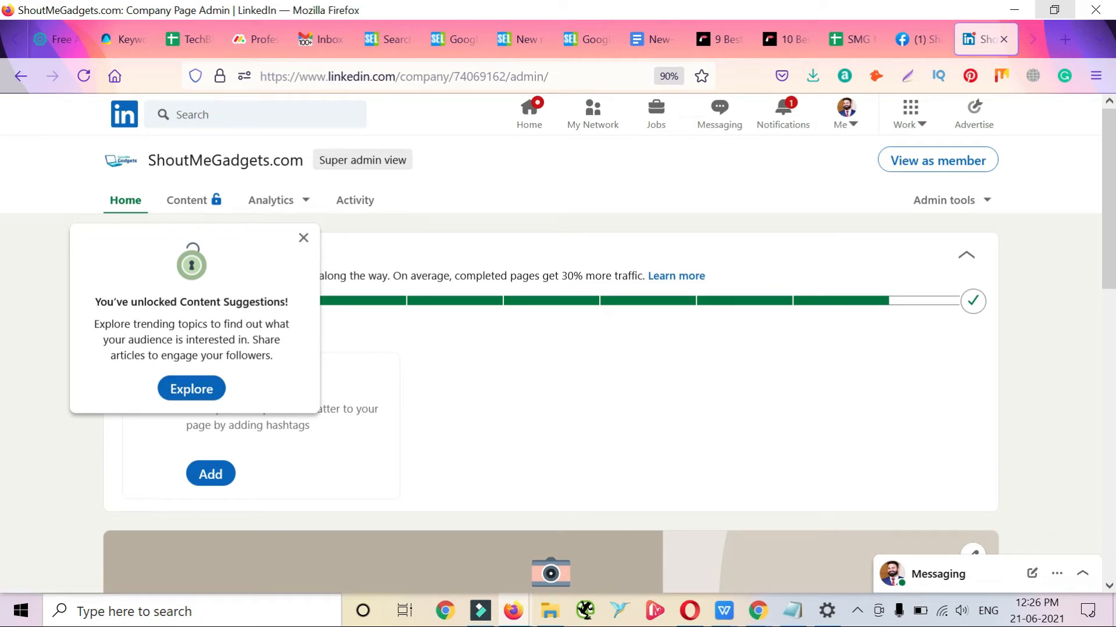
pyautogui.click(304, 239)
# Open the page's hashtag settings from the remaining setup task and add #techblog as a hashtag
pyautogui.click(213, 477)
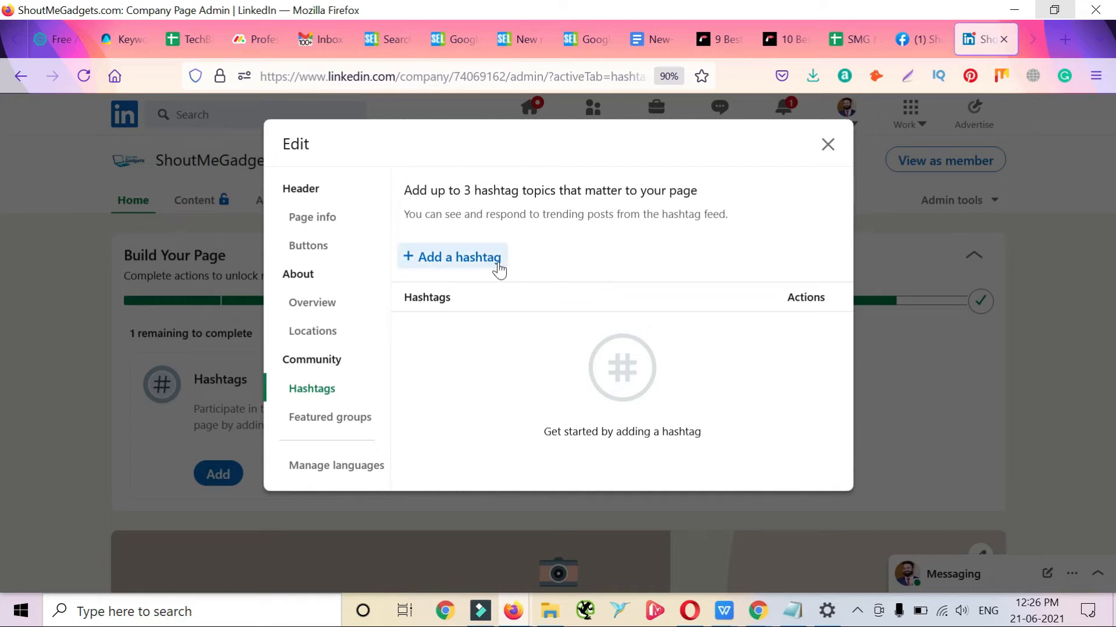
pyautogui.click(453, 255)
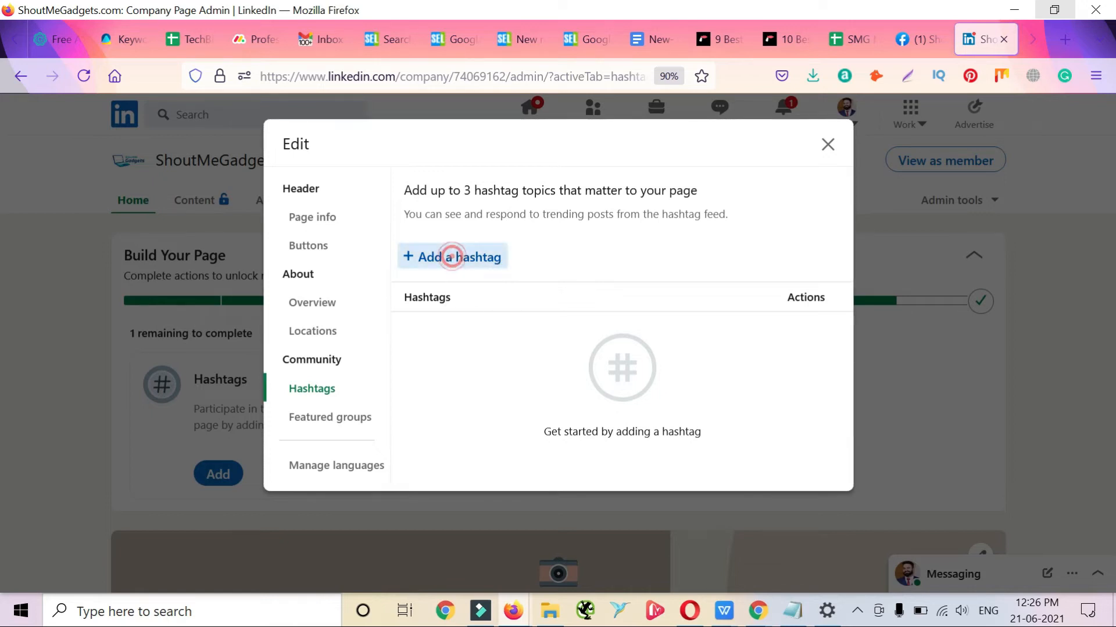
pyautogui.write('tech')
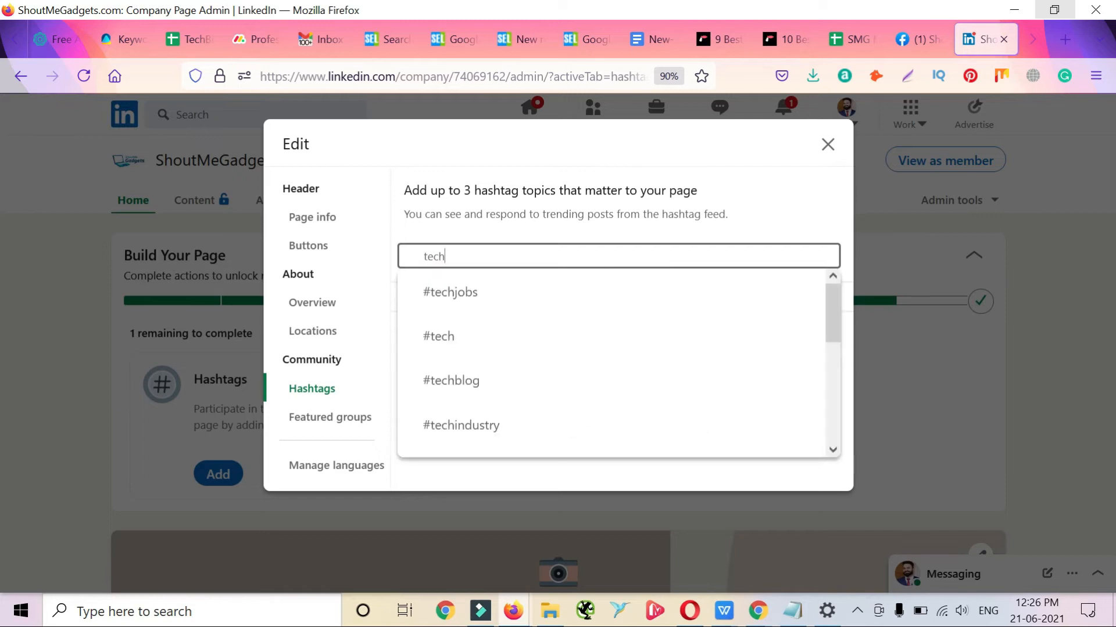
pyautogui.click(480, 385)
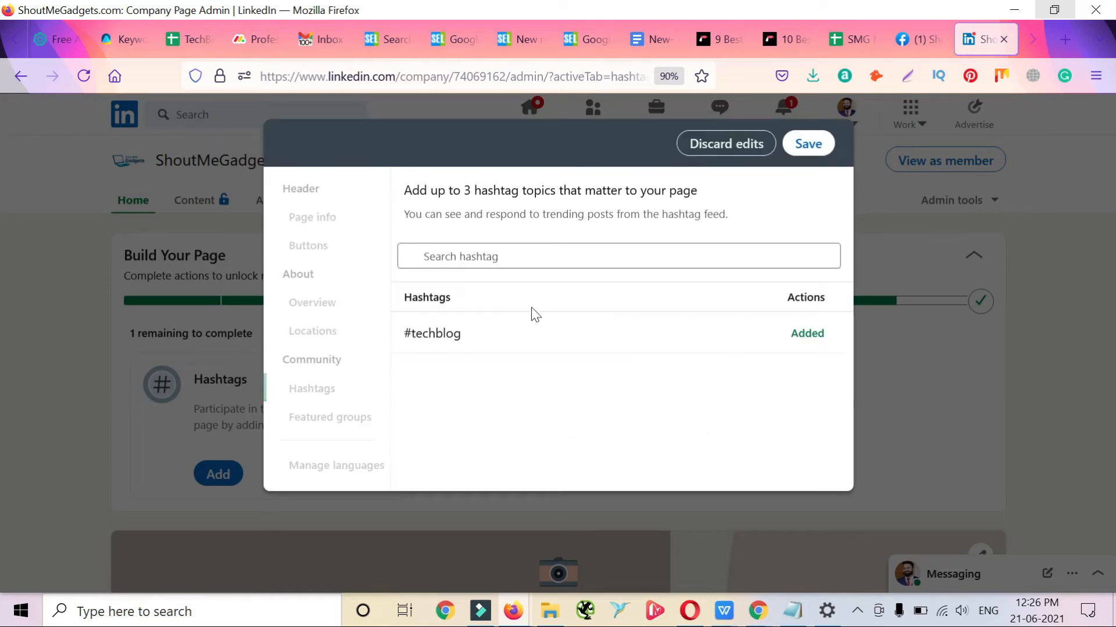
pyautogui.click(597, 257)
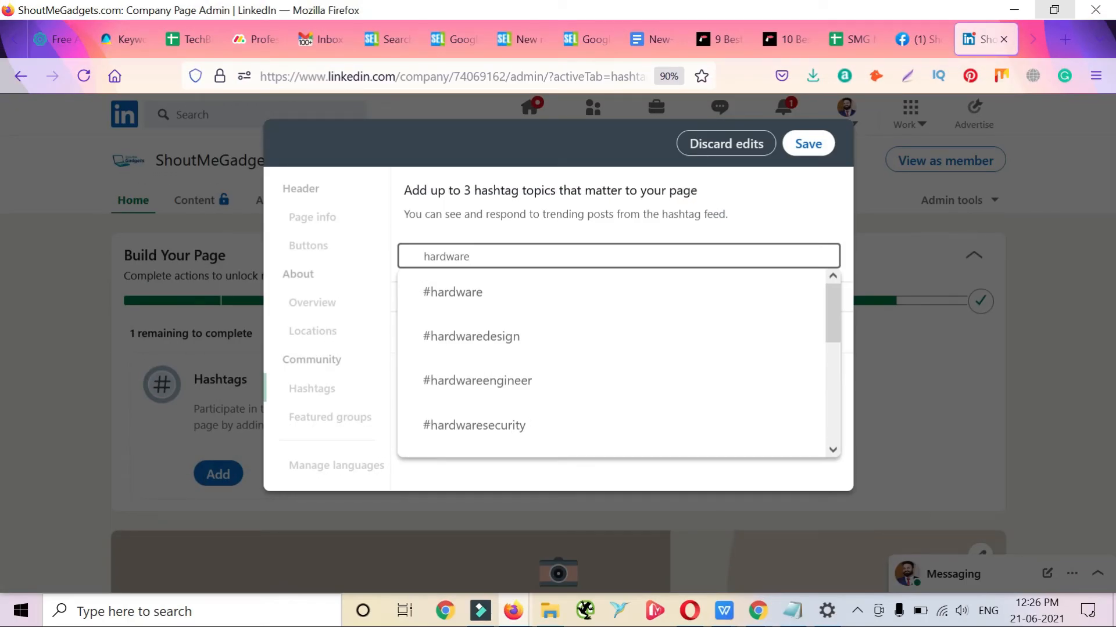
pyautogui.scroll(-3, 612, 408)
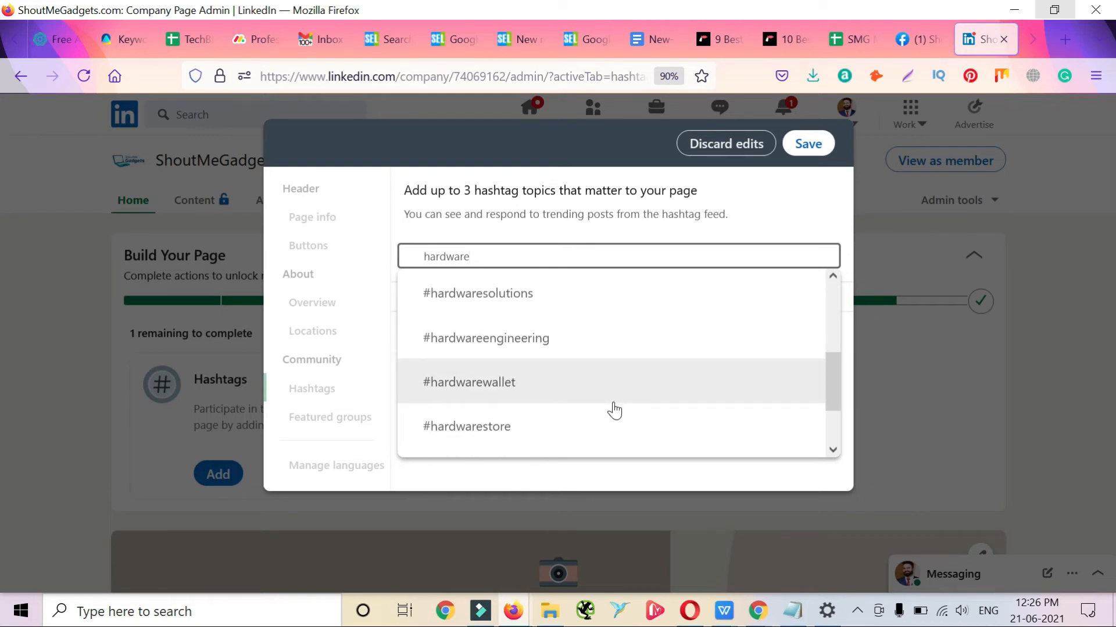
pyautogui.scroll(-2, 614, 410)
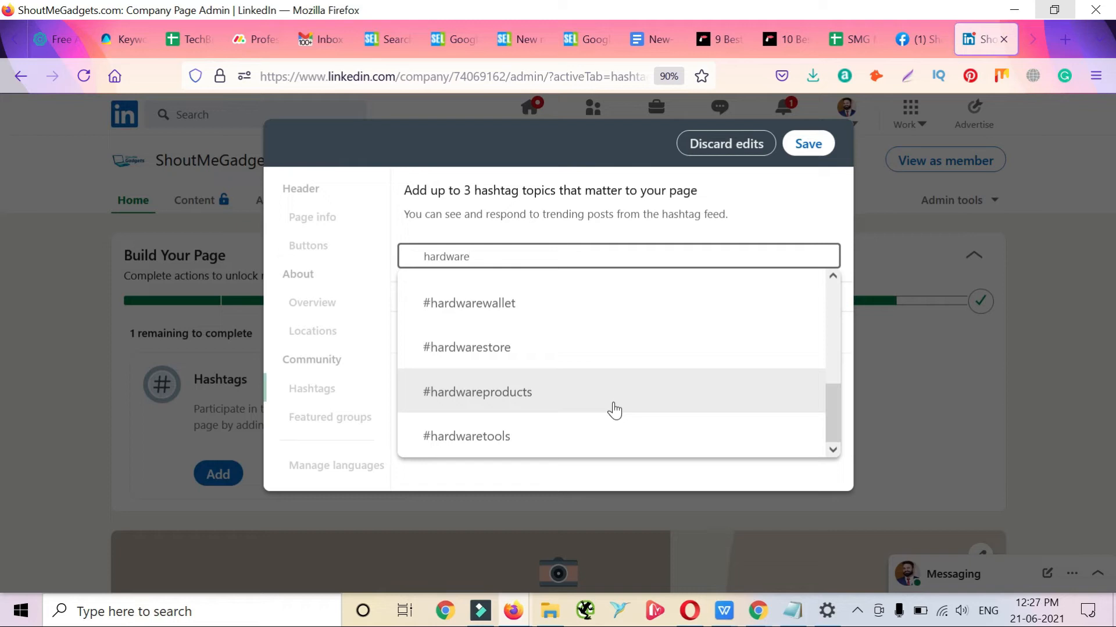
# Search hashtags for "blogging" and add #bloggingsoftware to the page
pyautogui.doubleClick(497, 259)
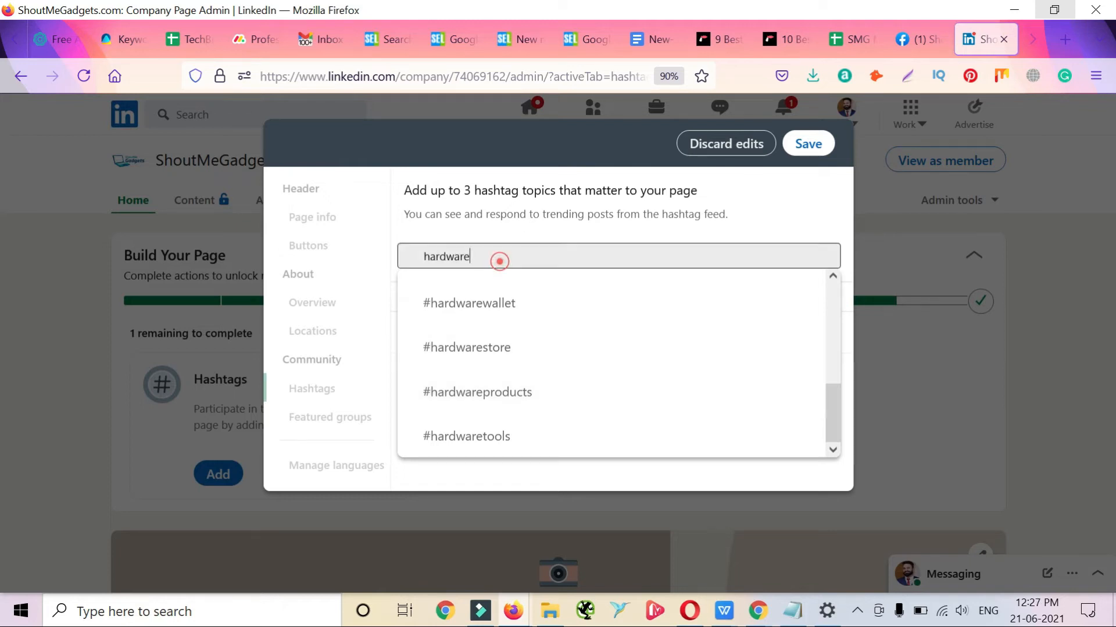
pyautogui.write('blogging')
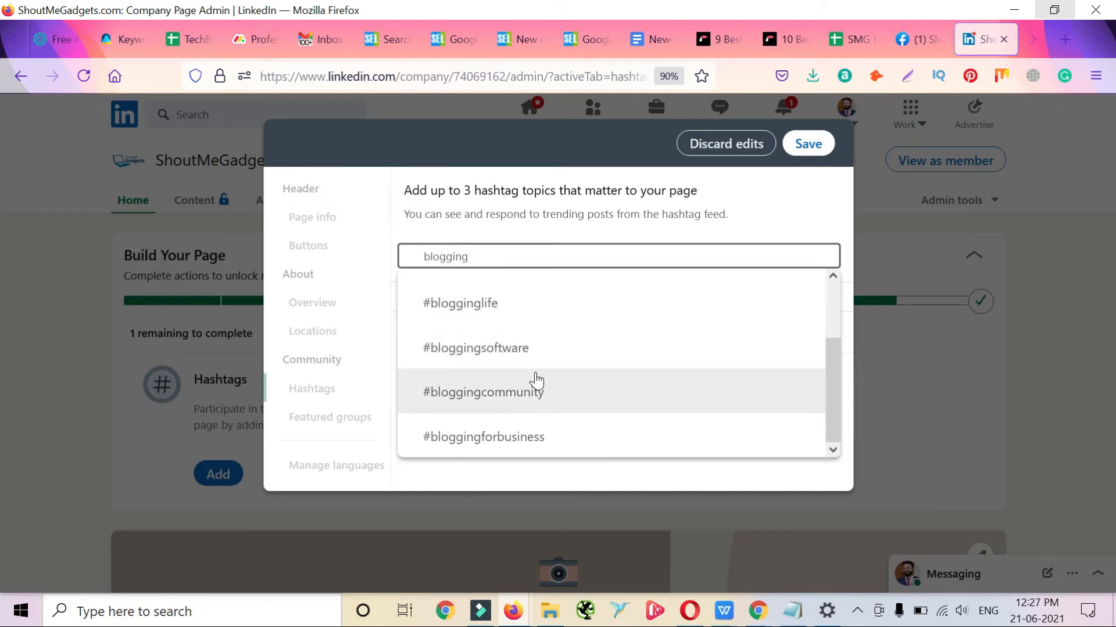
pyautogui.click(509, 347)
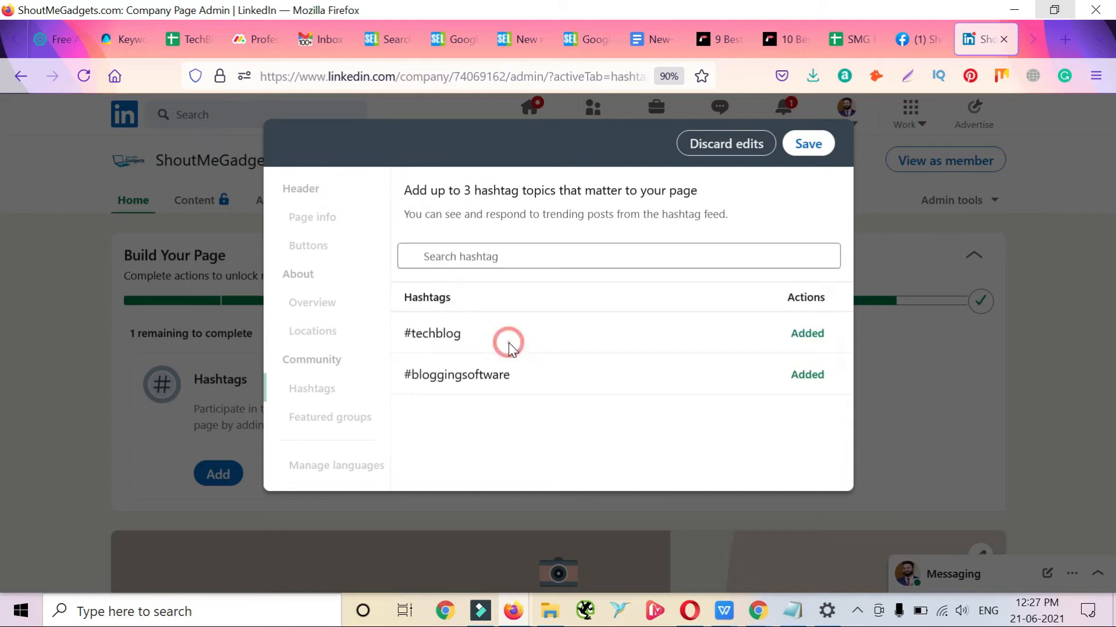
pyautogui.click(589, 254)
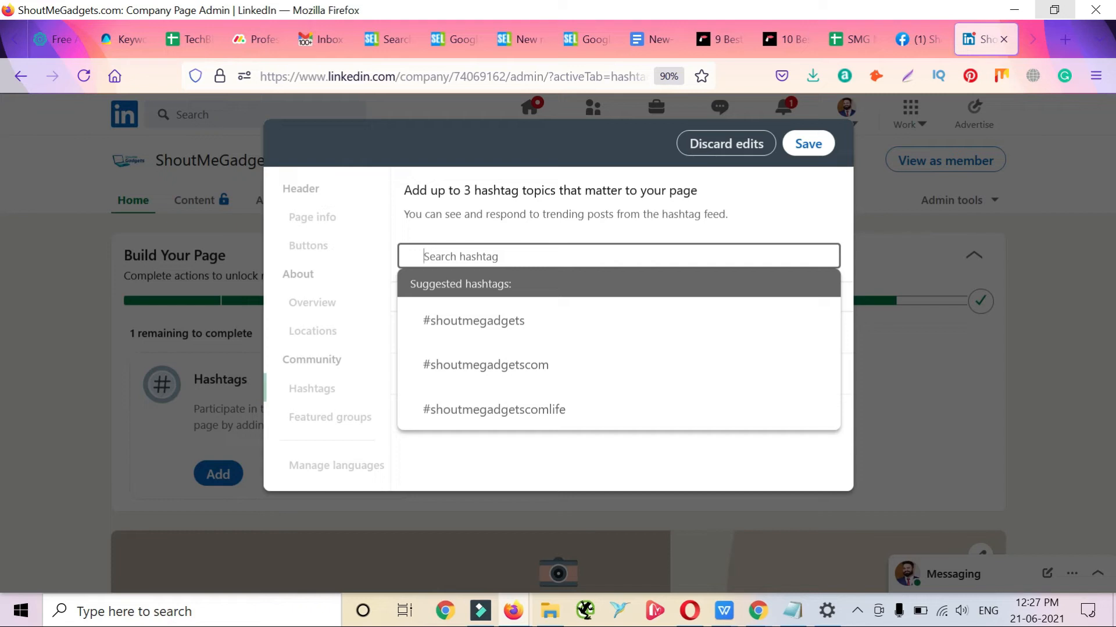
pyautogui.write('affiliate')
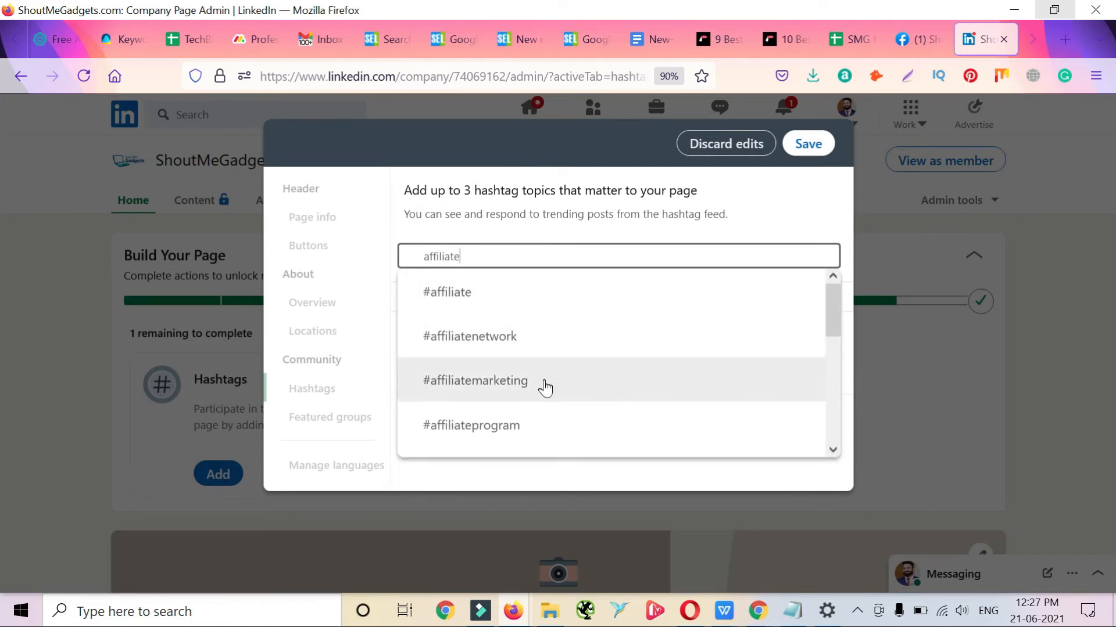
pyautogui.scroll(-5, 545, 388)
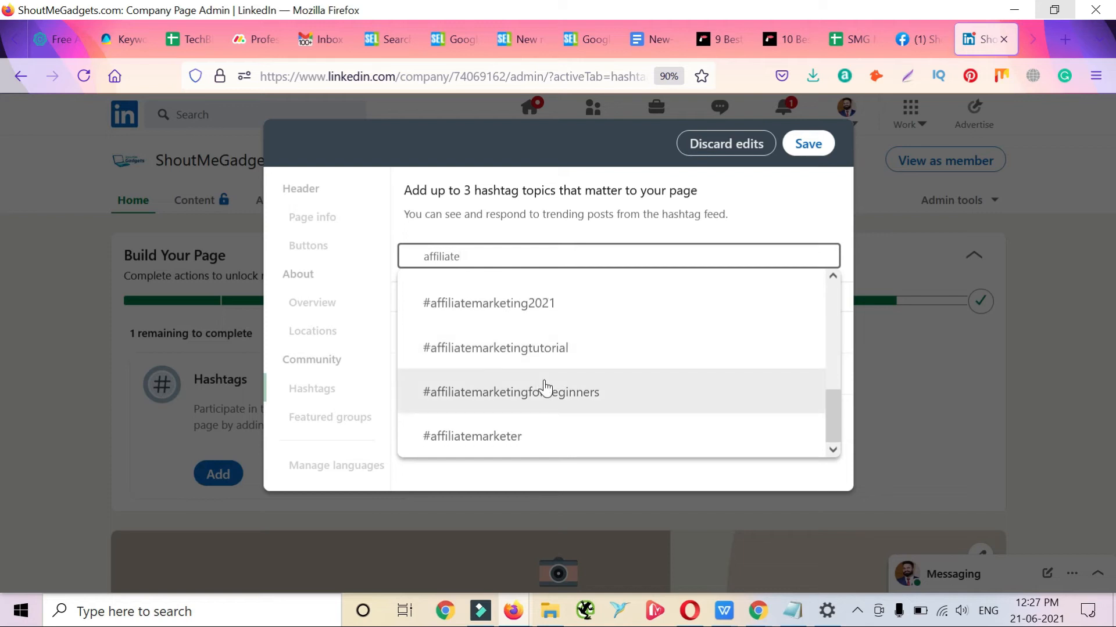
pyautogui.scroll(5, 544, 388)
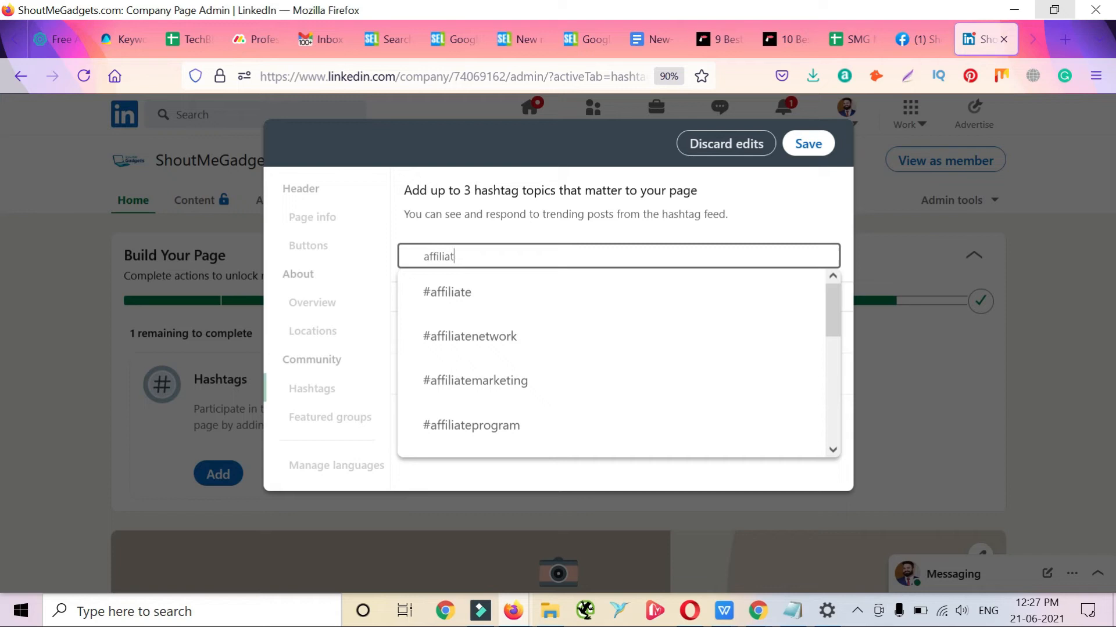
pyautogui.press('BackSpace')
pyautogui.press('BackSpace')
pyautogui.press('BackSpace')
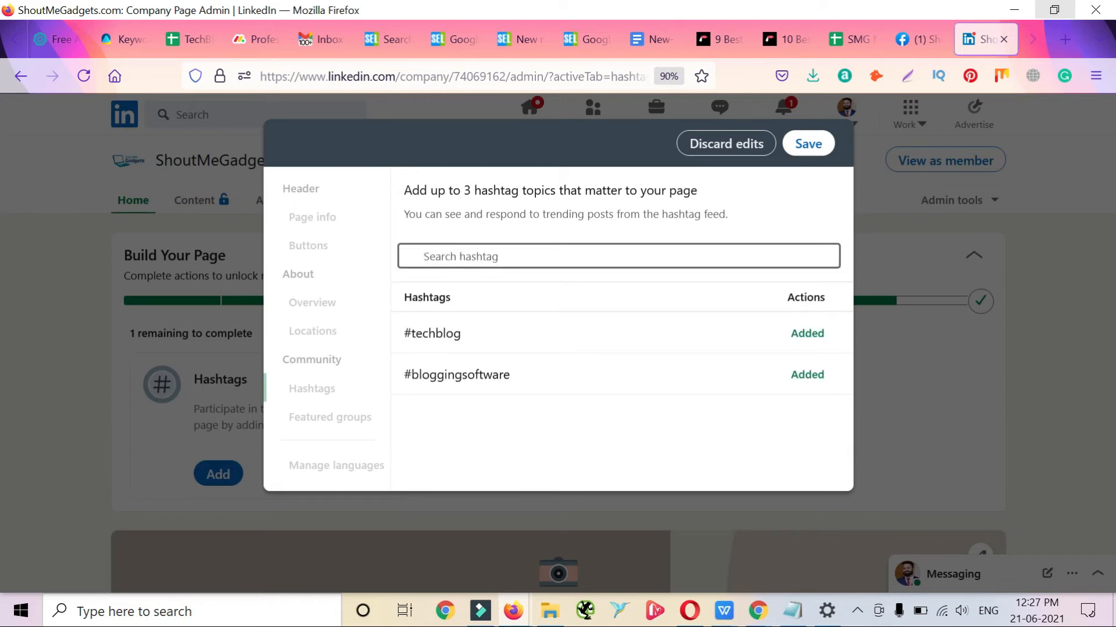
# Search hashtags for "techb", add #techblogger as the page's third hashtag, and save the hashtag edits
pyautogui.write('techb')
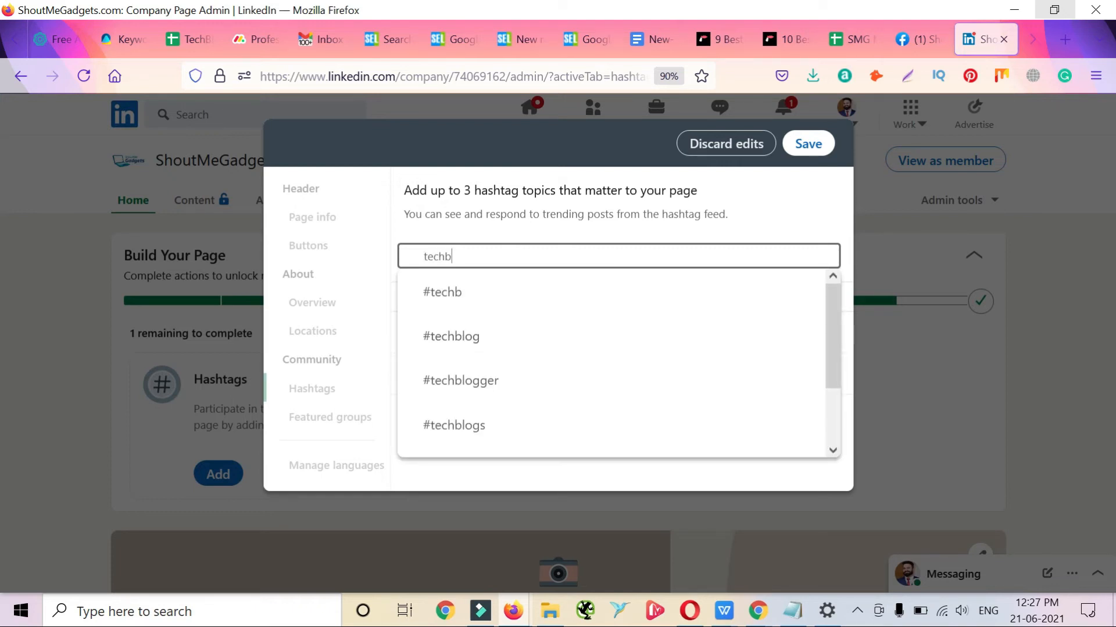
pyautogui.scroll(-1, 581, 378)
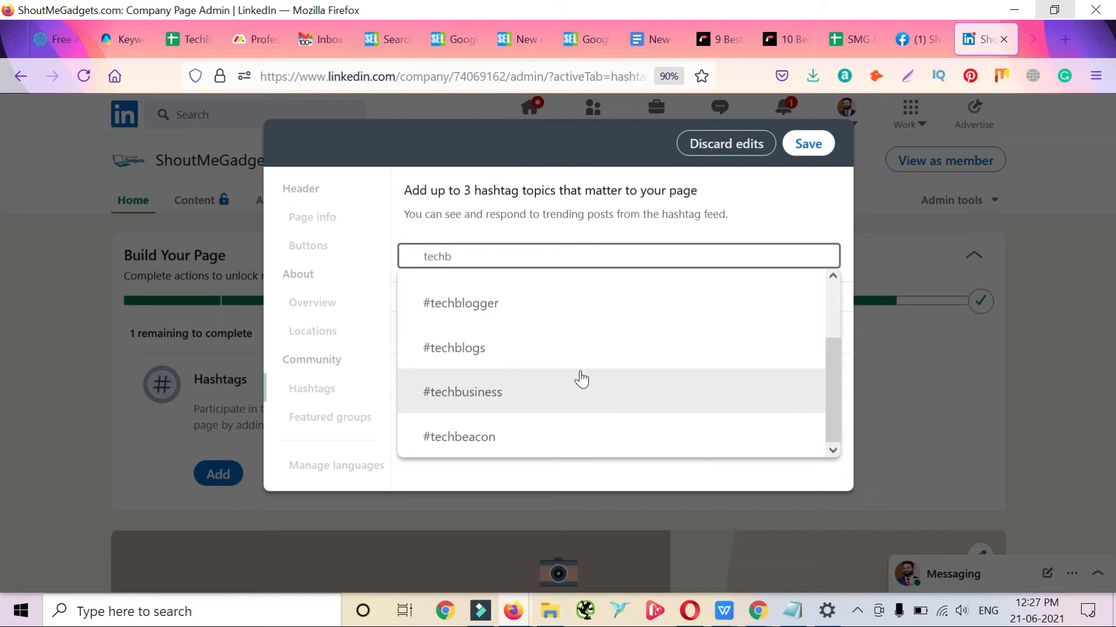
pyautogui.scroll(1, 581, 378)
pyautogui.click(579, 377)
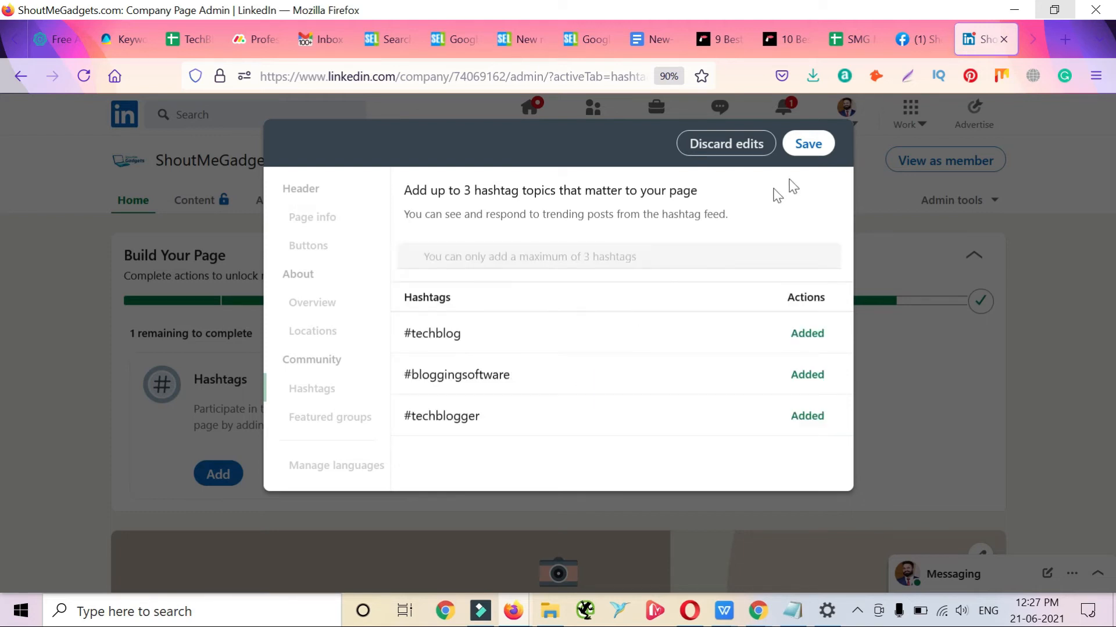
pyautogui.click(813, 146)
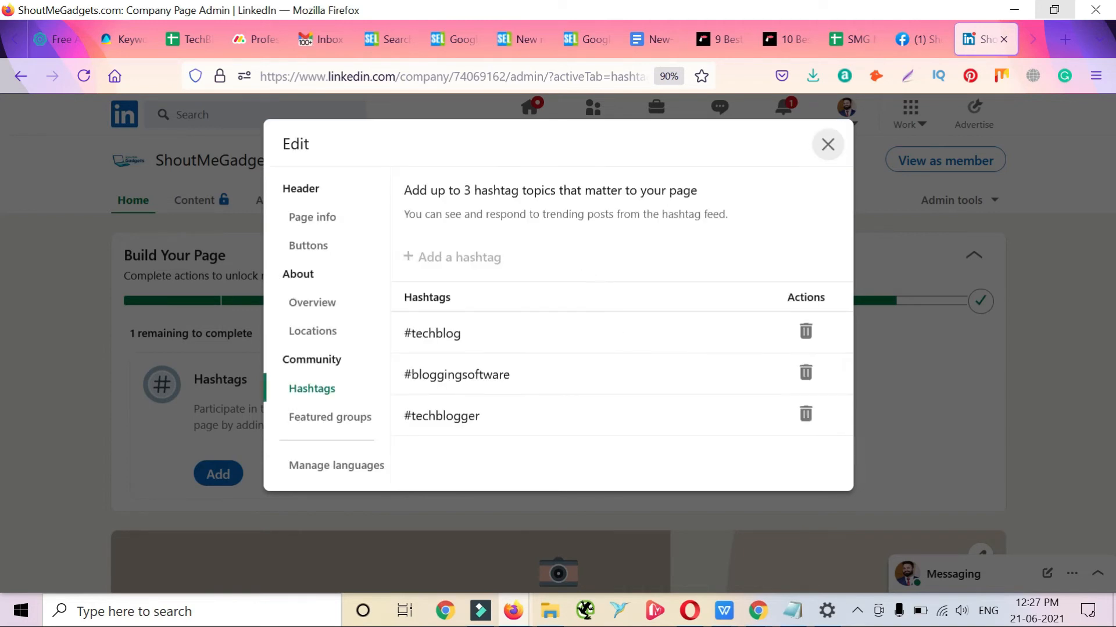
# Close the page editor and decline sharing the hashtag edits in a post
pyautogui.moveTo(405, 197); pyautogui.dragTo(700, 193)
pyautogui.click(824, 151)
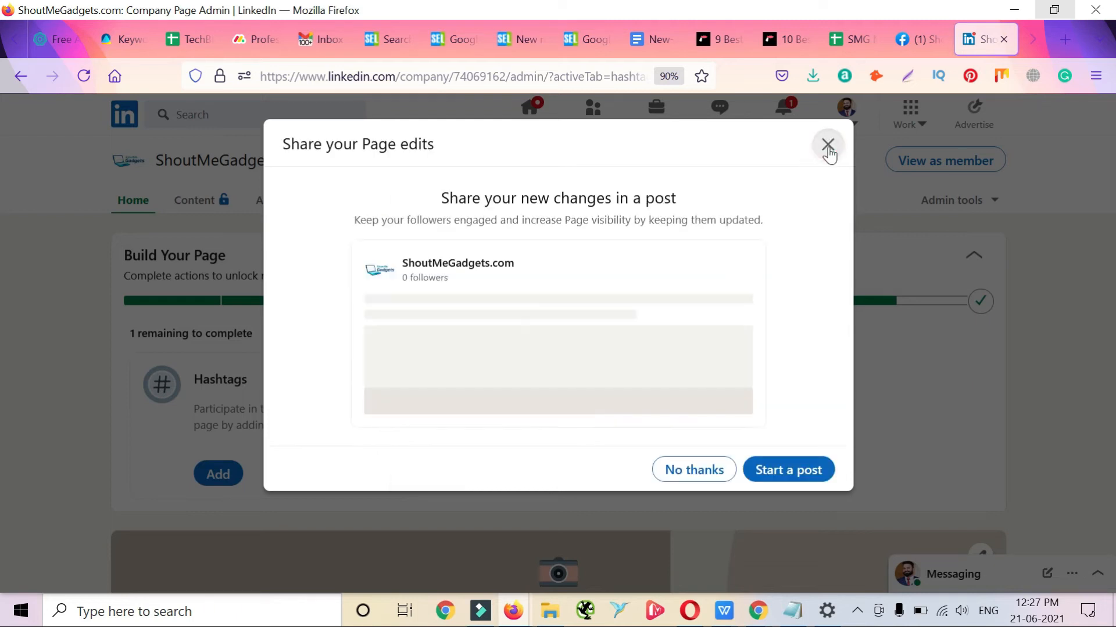
pyautogui.click(694, 470)
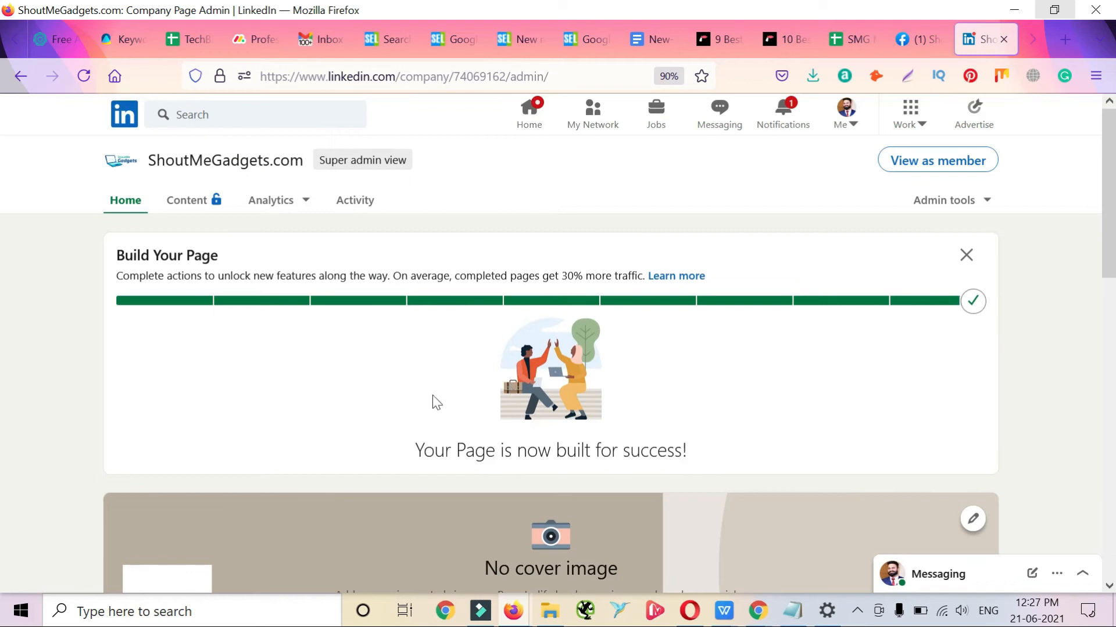
# Examine the Build Your Page completion section and the page header with its cover image area
pyautogui.moveTo(412, 452); pyautogui.dragTo(527, 452)
pyautogui.click(692, 438)
pyautogui.tripleClick(700, 446)
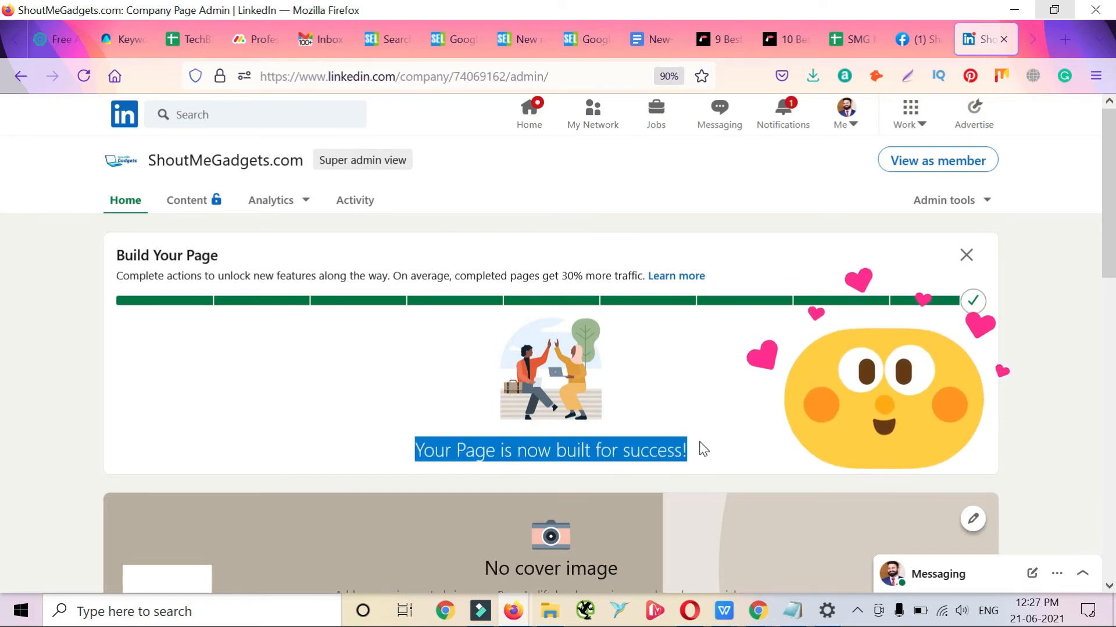
pyautogui.click(737, 445)
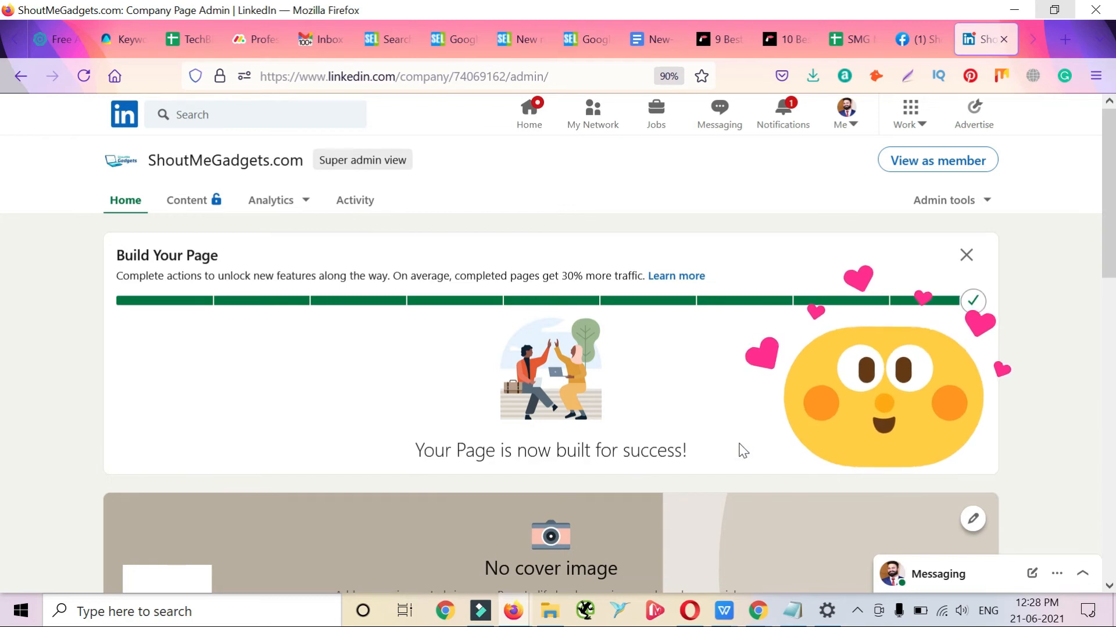
pyautogui.scroll(-3, 734, 352)
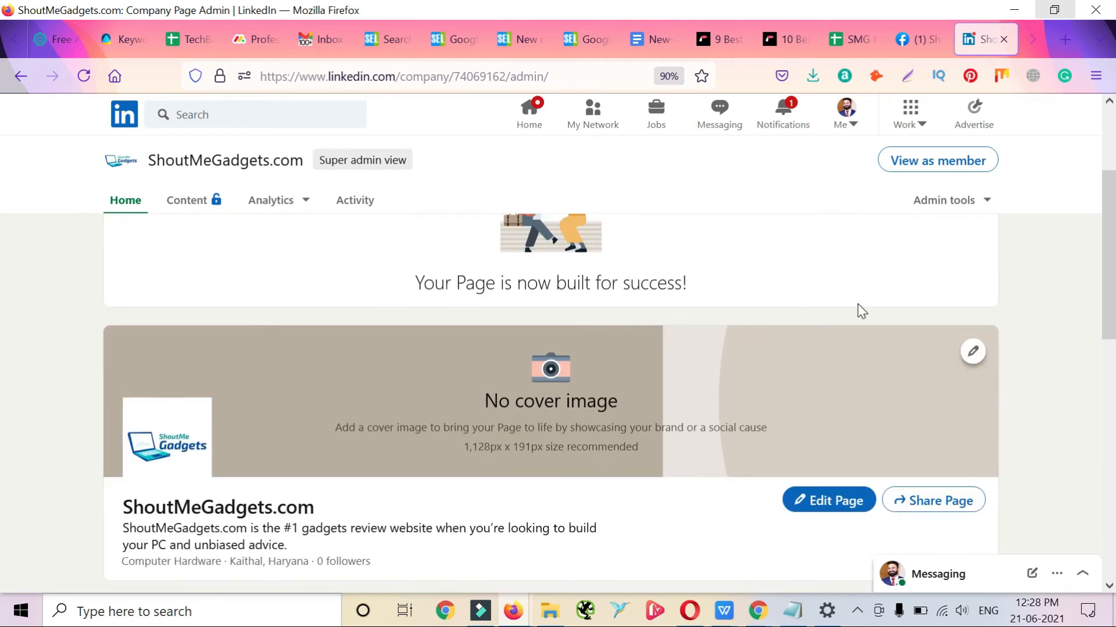
pyautogui.scroll(-3, 813, 304)
pyautogui.scroll(2, 517, 327)
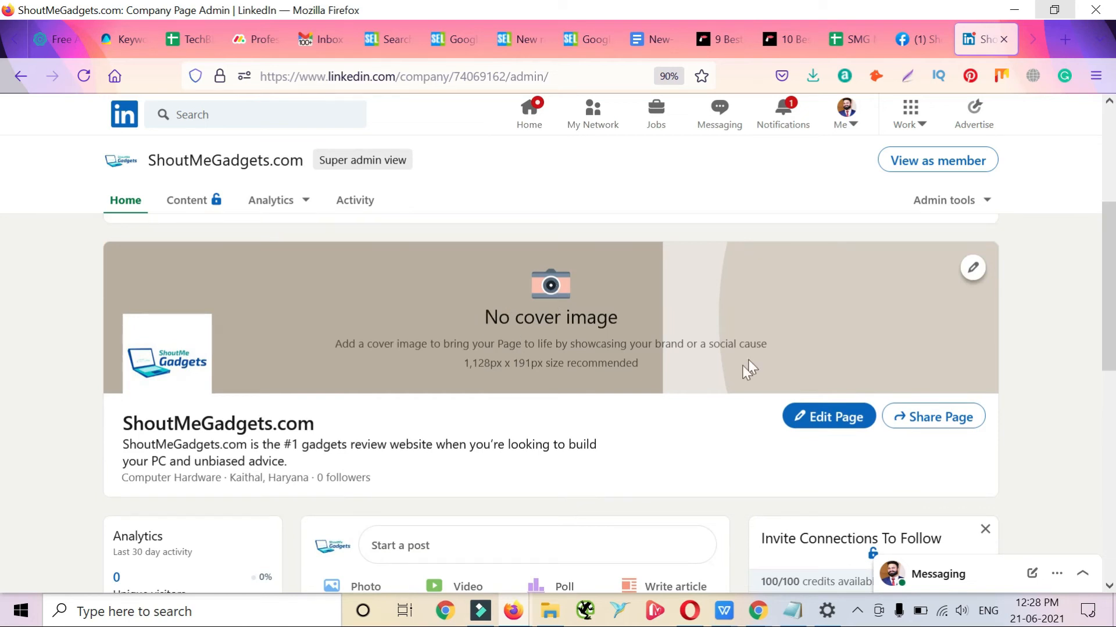
pyautogui.scroll(-3, 705, 407)
pyautogui.scroll(3, 704, 407)
pyautogui.click(972, 268)
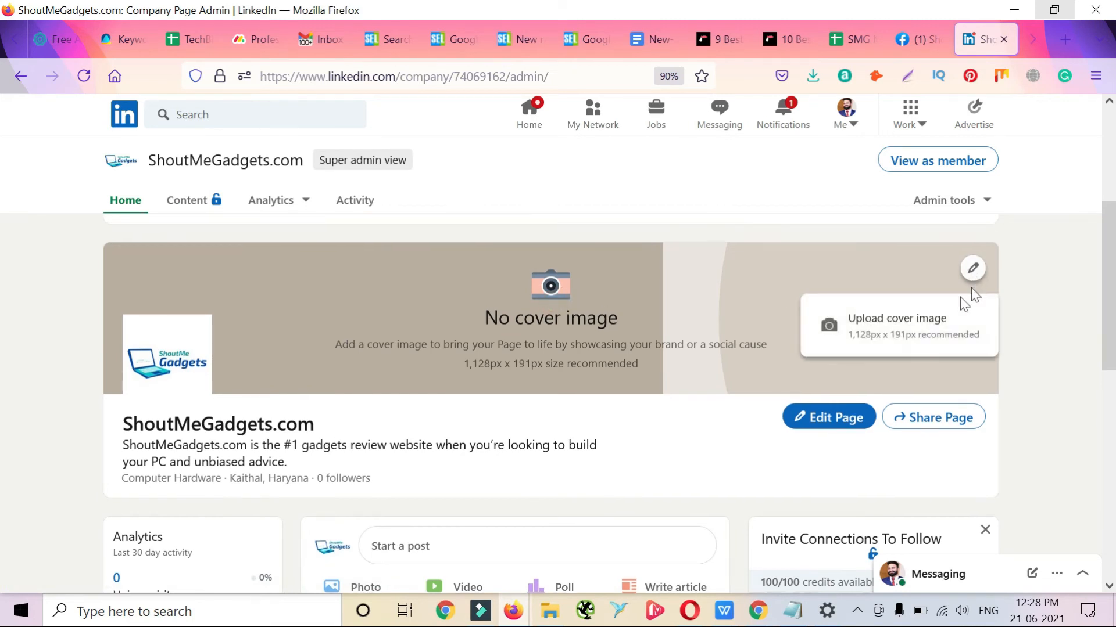
pyautogui.click(924, 319)
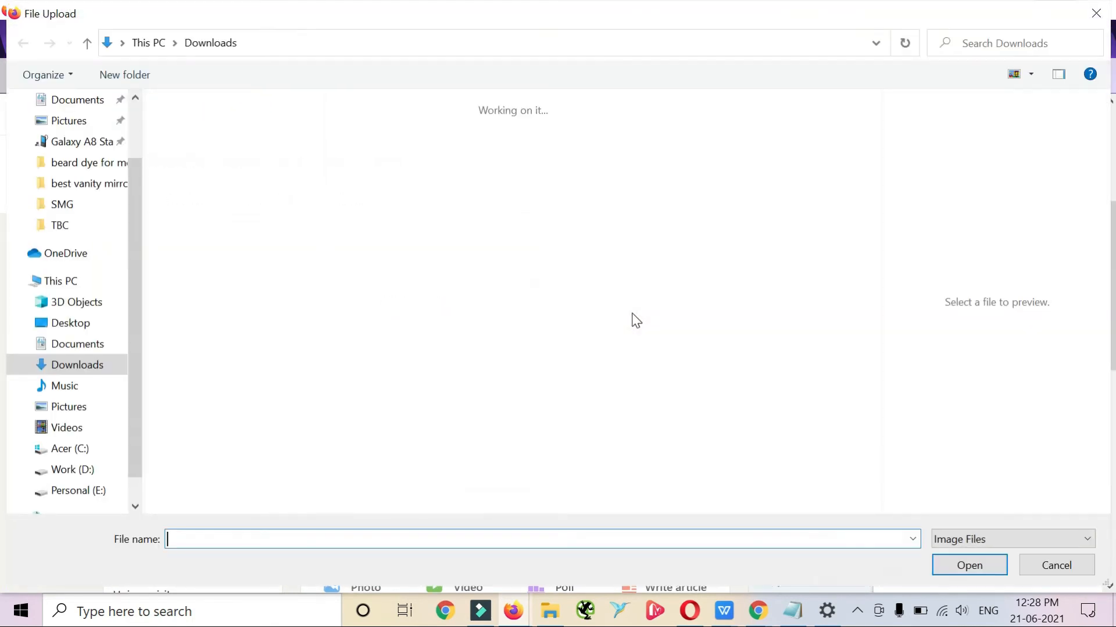
pyautogui.moveTo(873, 112); pyautogui.dragTo(880, 142)
pyautogui.press('Escape')
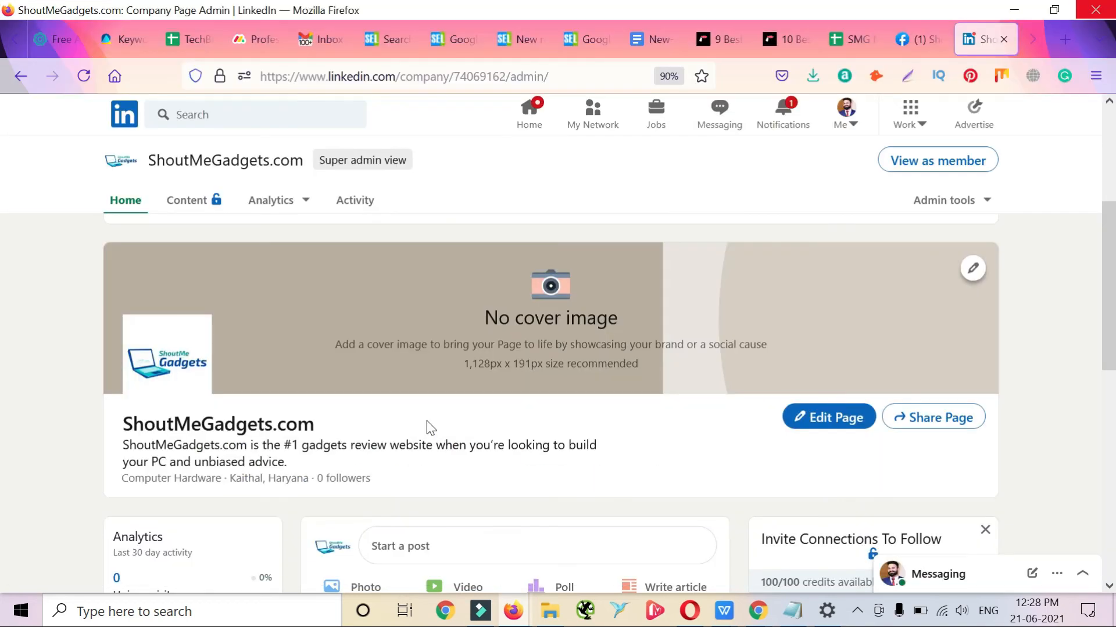
# View the page as a member and look through its Home, Posts, People and About sections
pyautogui.scroll(4, 504, 410)
pyautogui.scroll(-8, 505, 405)
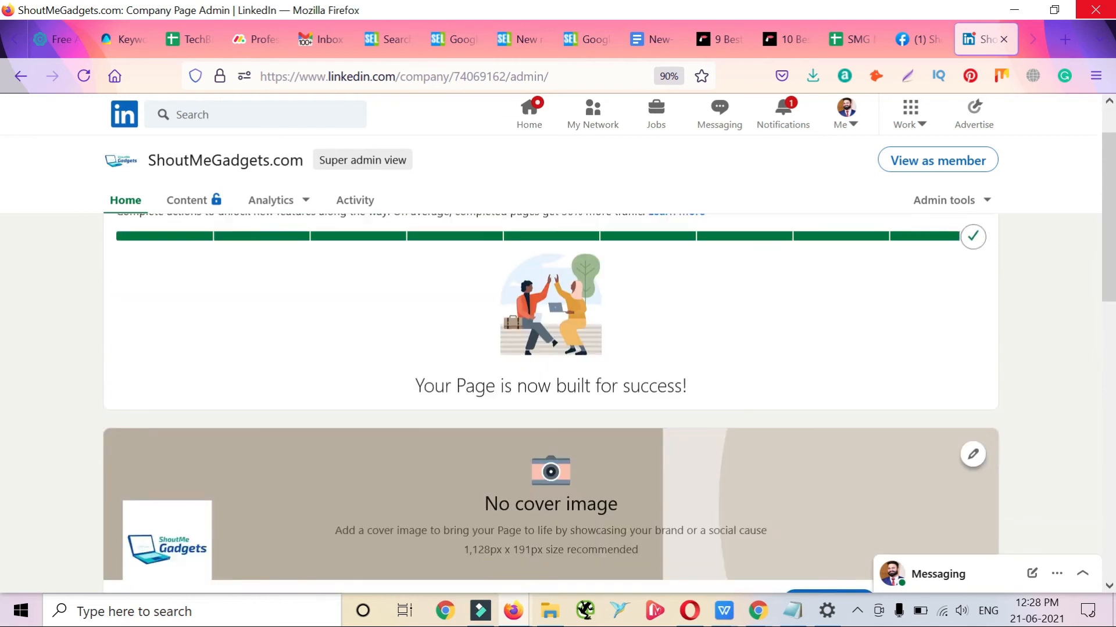
pyautogui.scroll(-1, 506, 404)
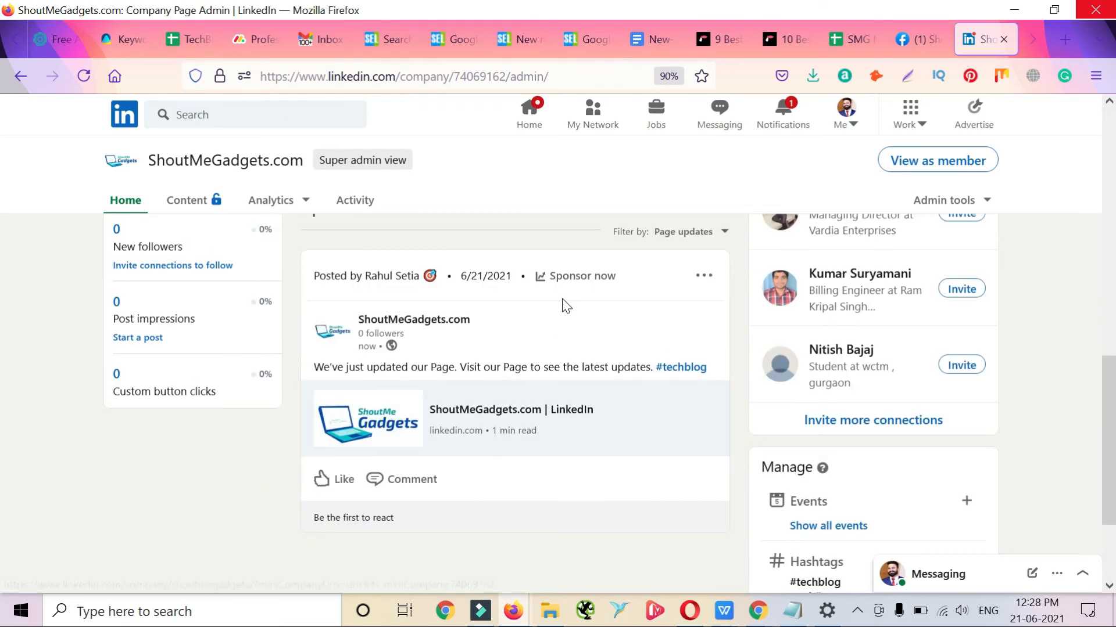
pyautogui.scroll(9, 567, 306)
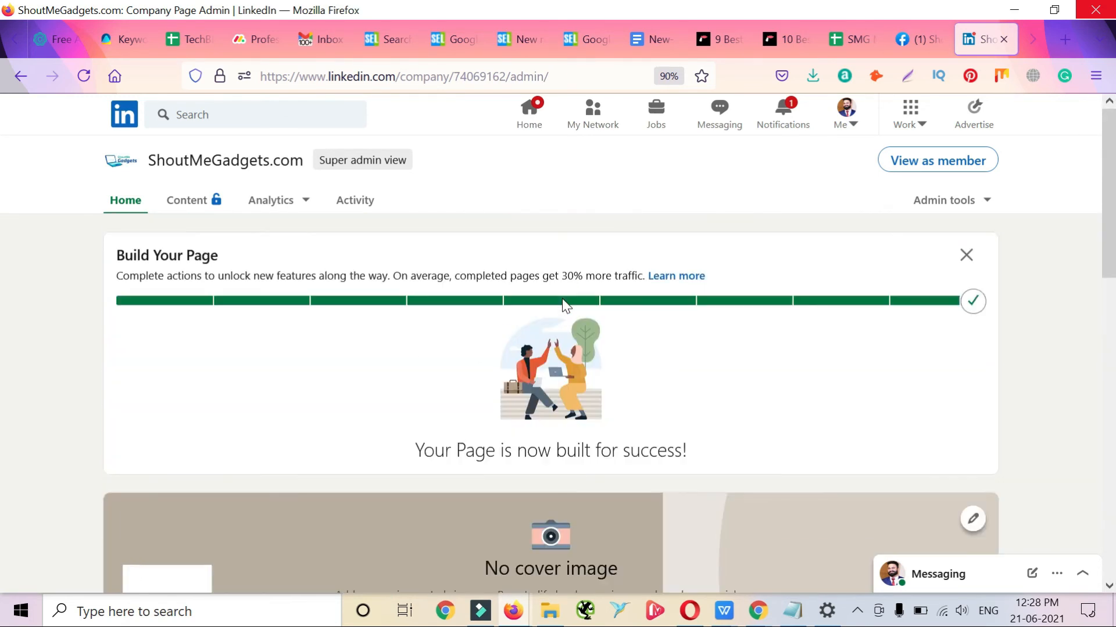
pyautogui.click(936, 165)
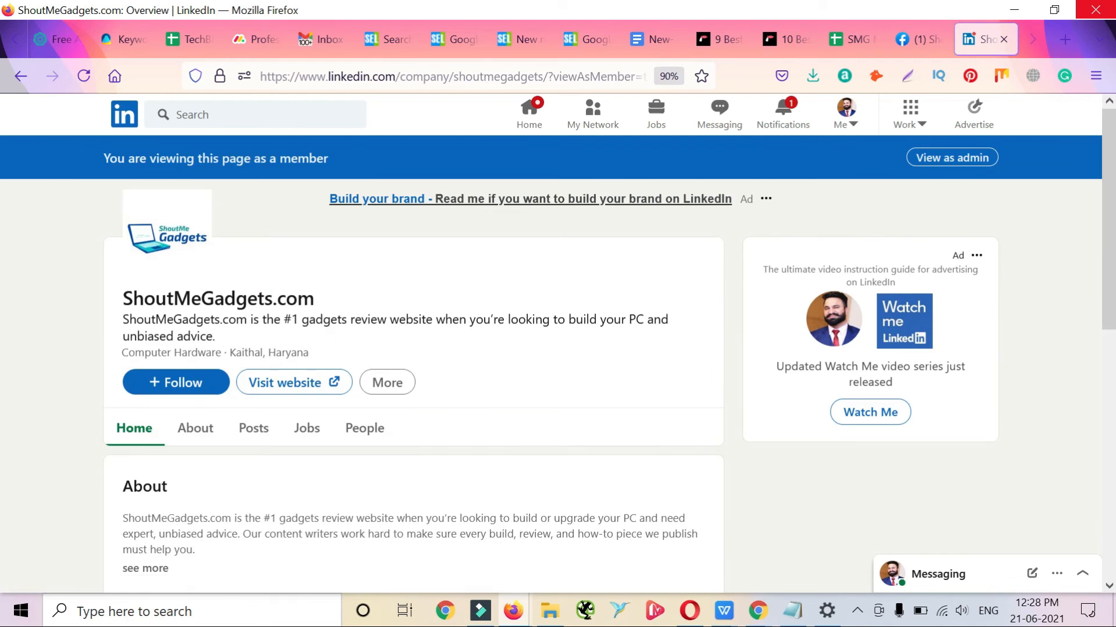
pyautogui.scroll(-3, 431, 318)
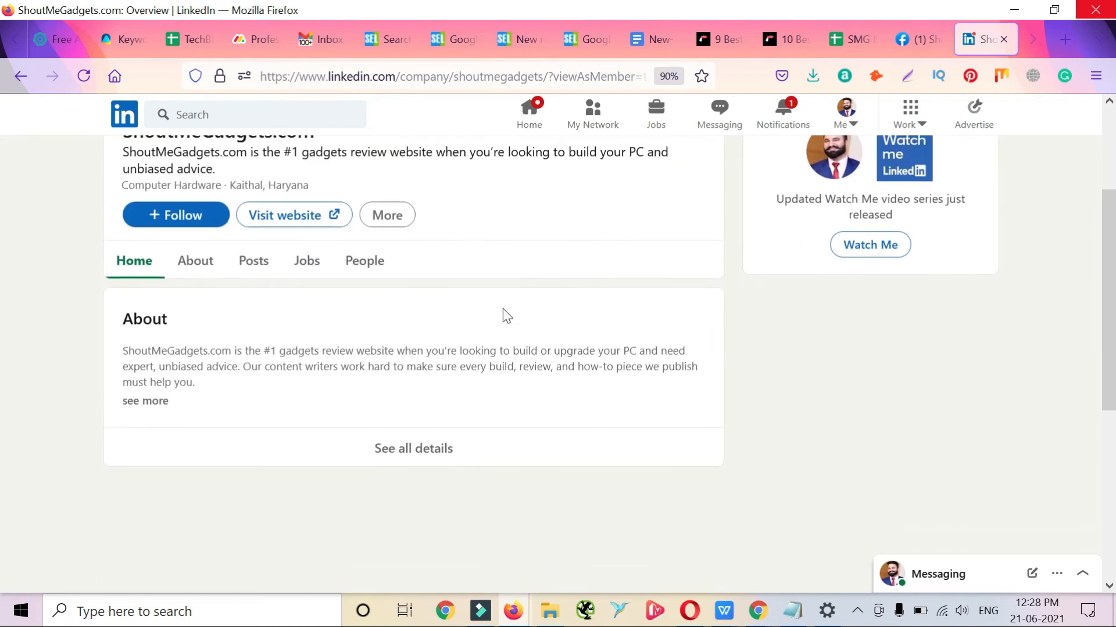
pyautogui.click(258, 266)
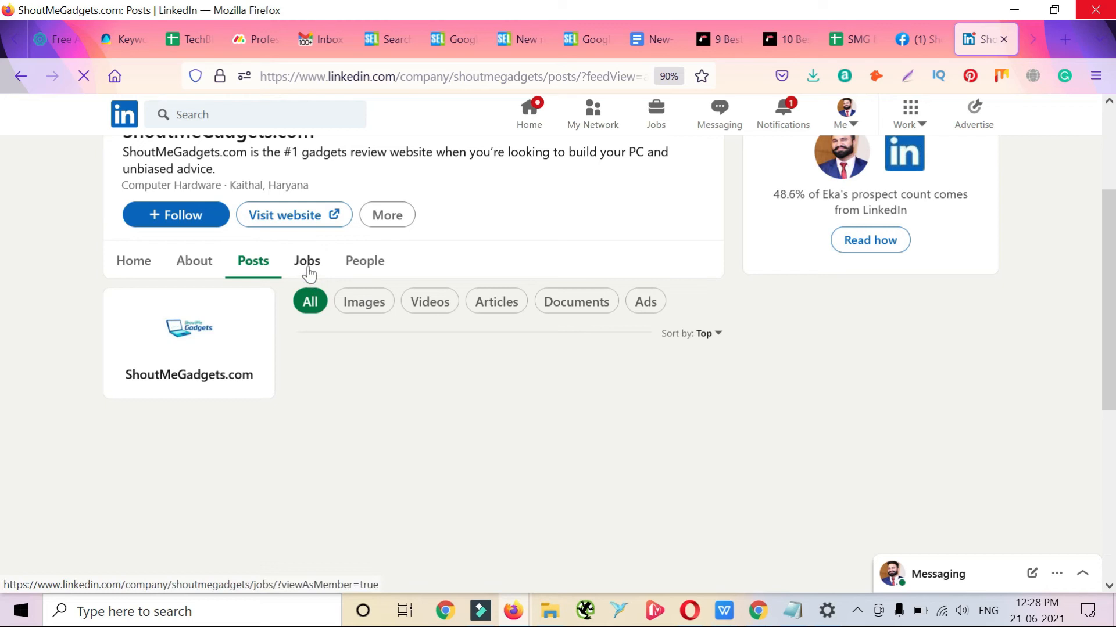
pyautogui.click(364, 261)
pyautogui.click(198, 265)
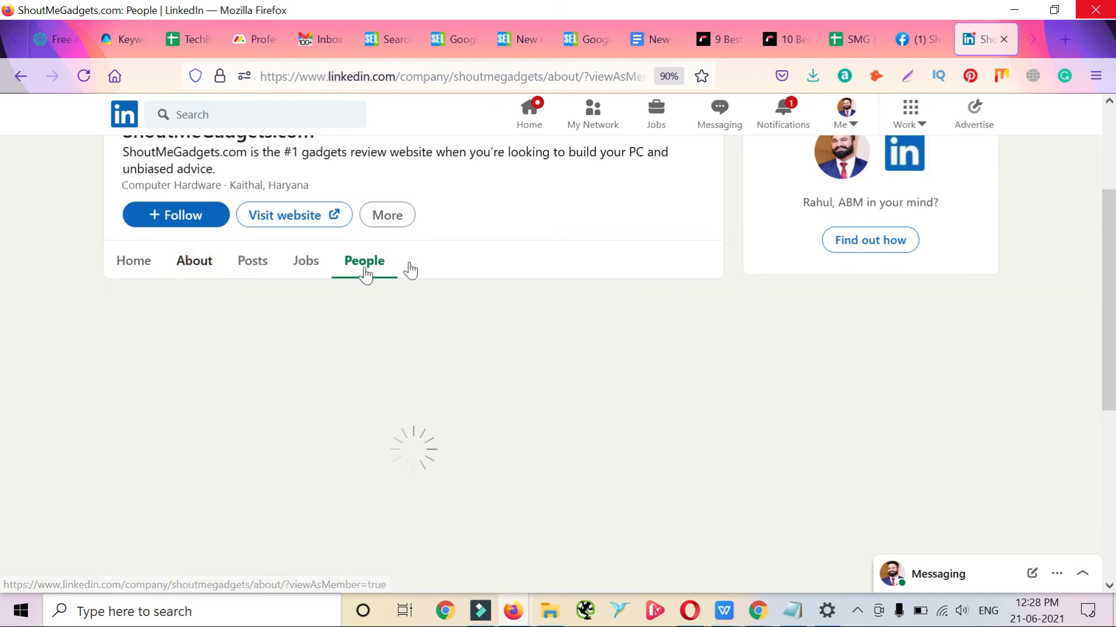
pyautogui.scroll(-4, 459, 253)
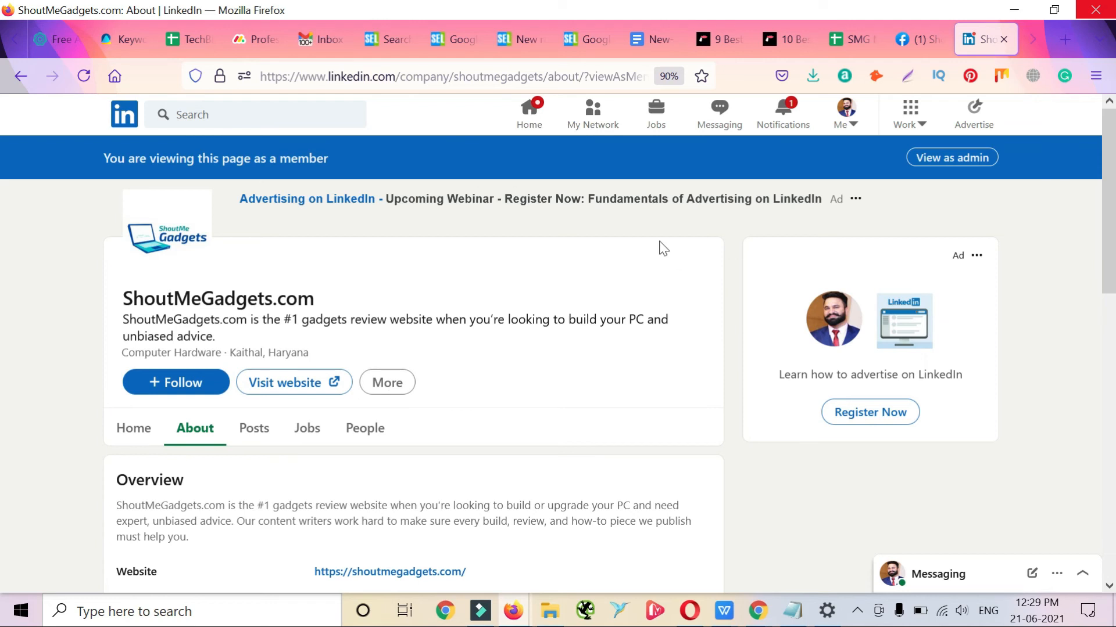
# Return to the admin view and examine the page's Follower and Employee Advocacy analytics
pyautogui.click(967, 160)
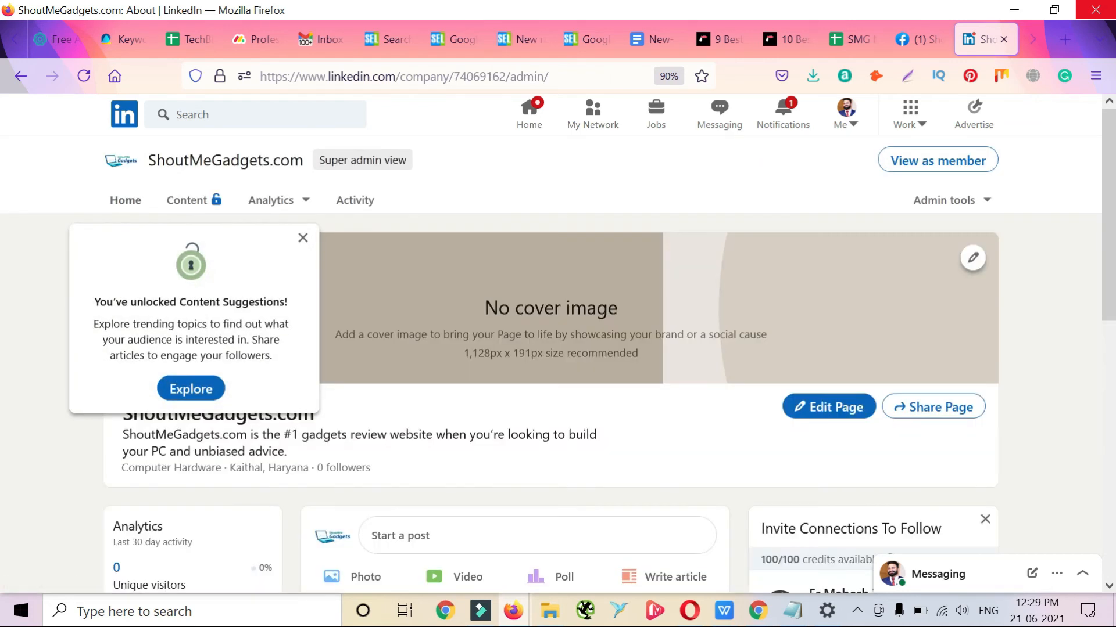
pyautogui.click(294, 204)
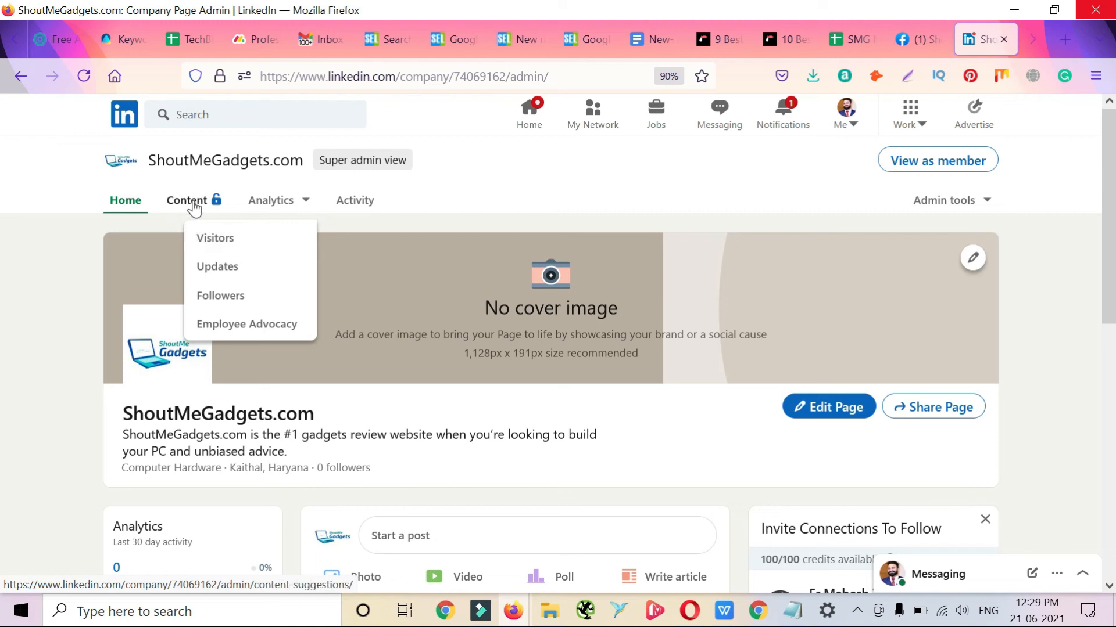
pyautogui.click(541, 201)
pyautogui.click(301, 200)
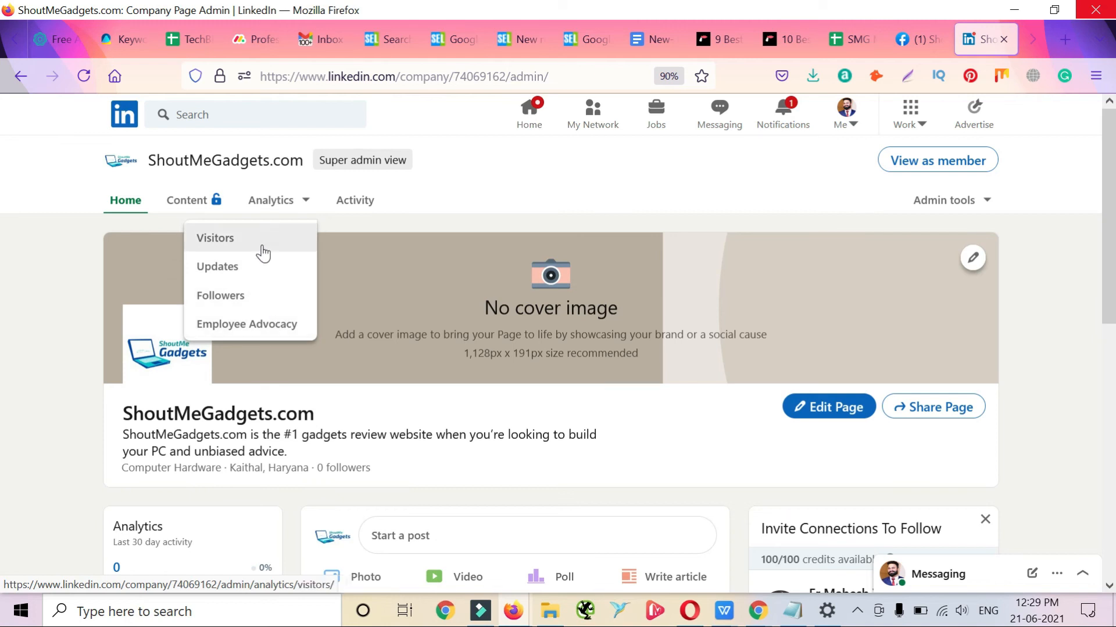
pyautogui.click(264, 297)
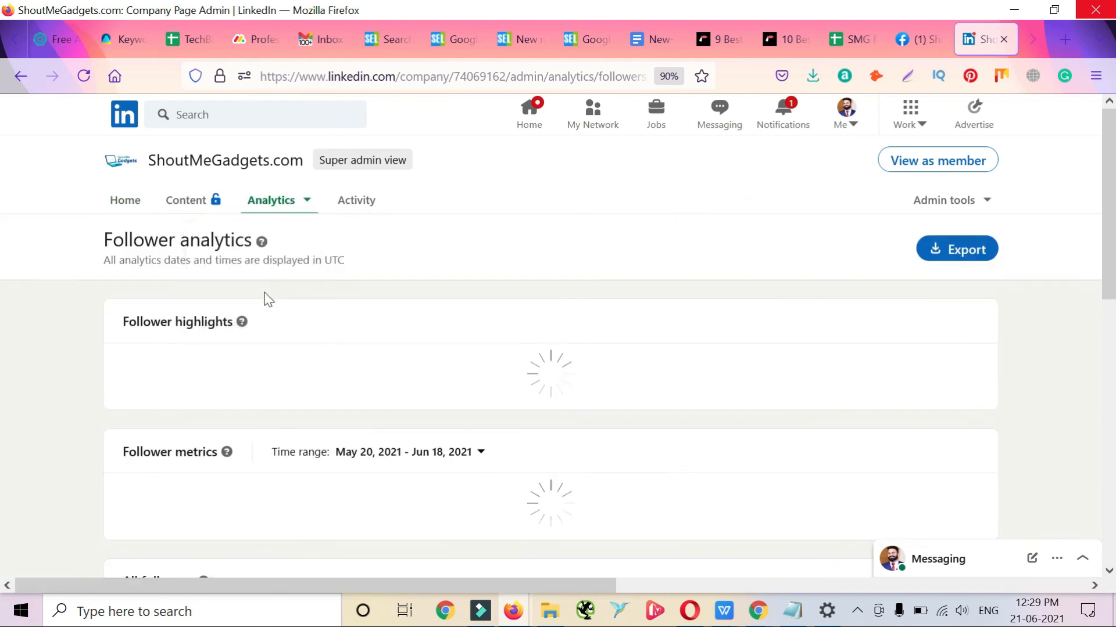
pyautogui.scroll(-7, 382, 298)
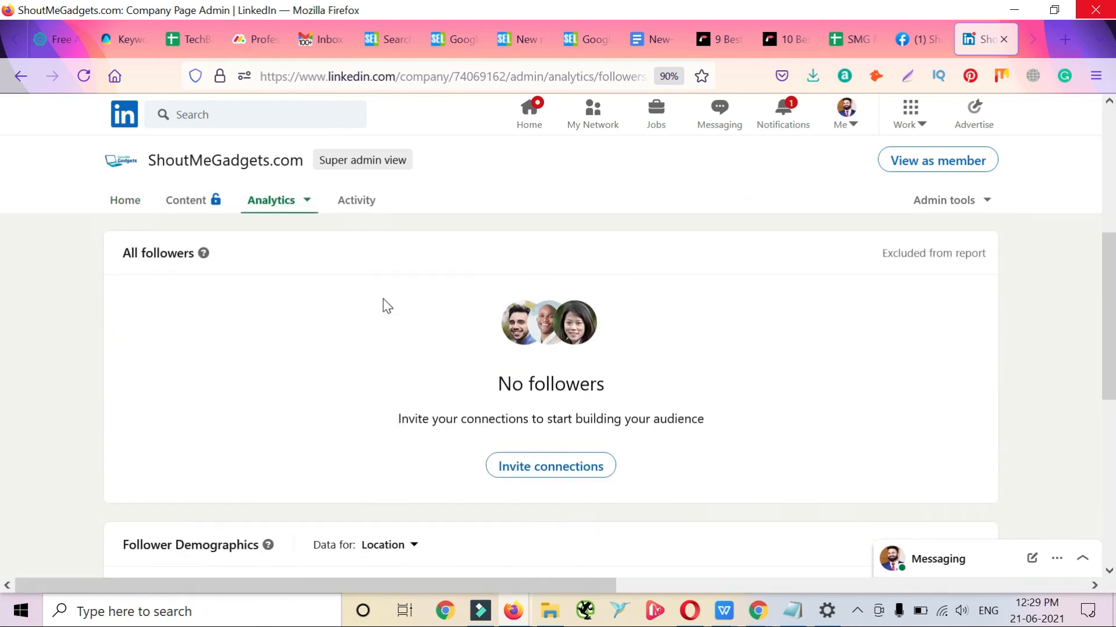
pyautogui.scroll(5, 382, 299)
pyautogui.click(307, 210)
pyautogui.click(264, 323)
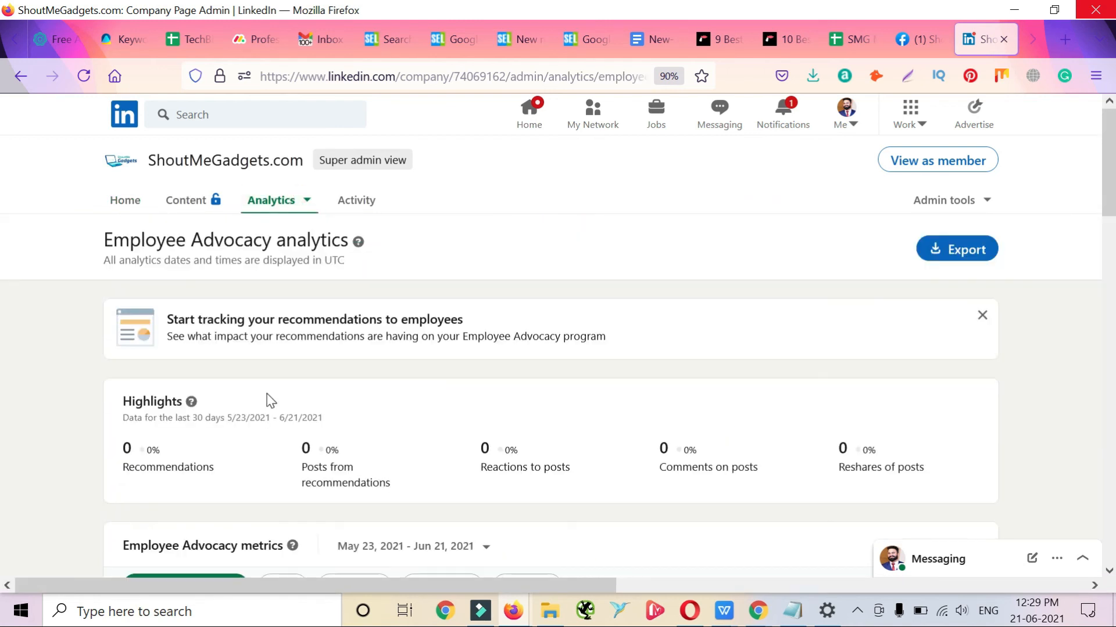
# Open the page's content suggestions and look over the Trending Articles section and its filters
pyautogui.click(204, 202)
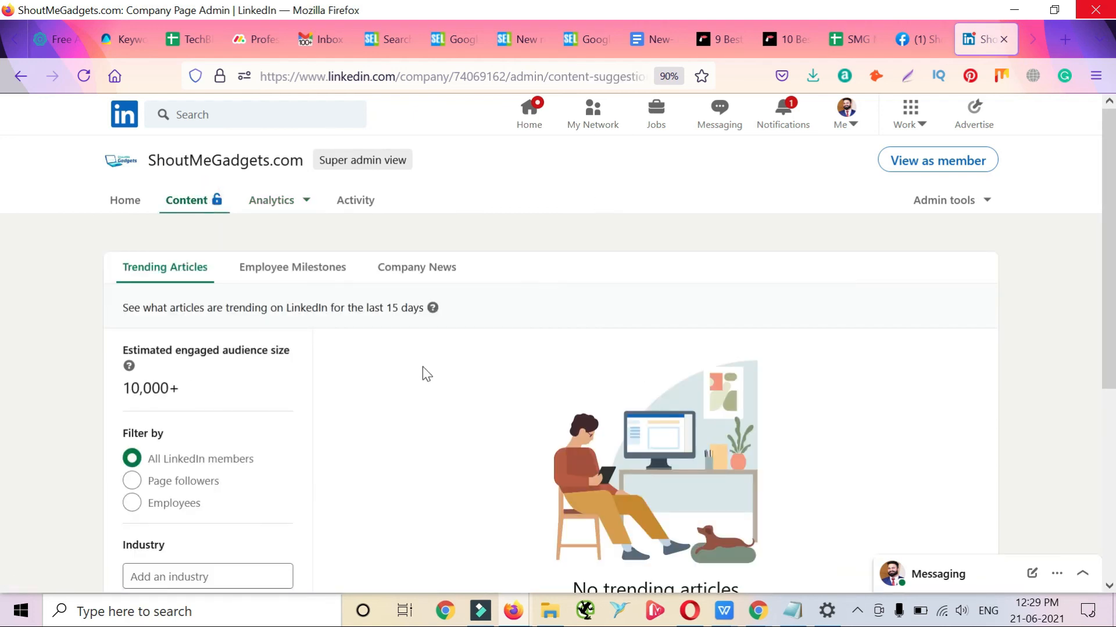
pyautogui.scroll(-4, 423, 367)
pyautogui.scroll(3, 423, 367)
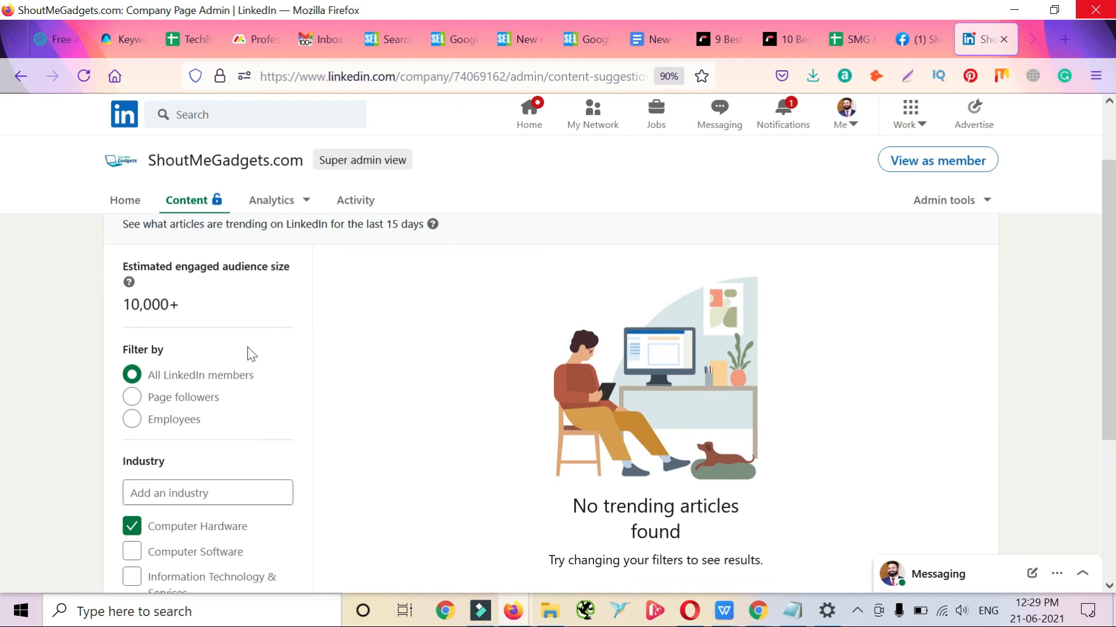
pyautogui.scroll(3, 209, 329)
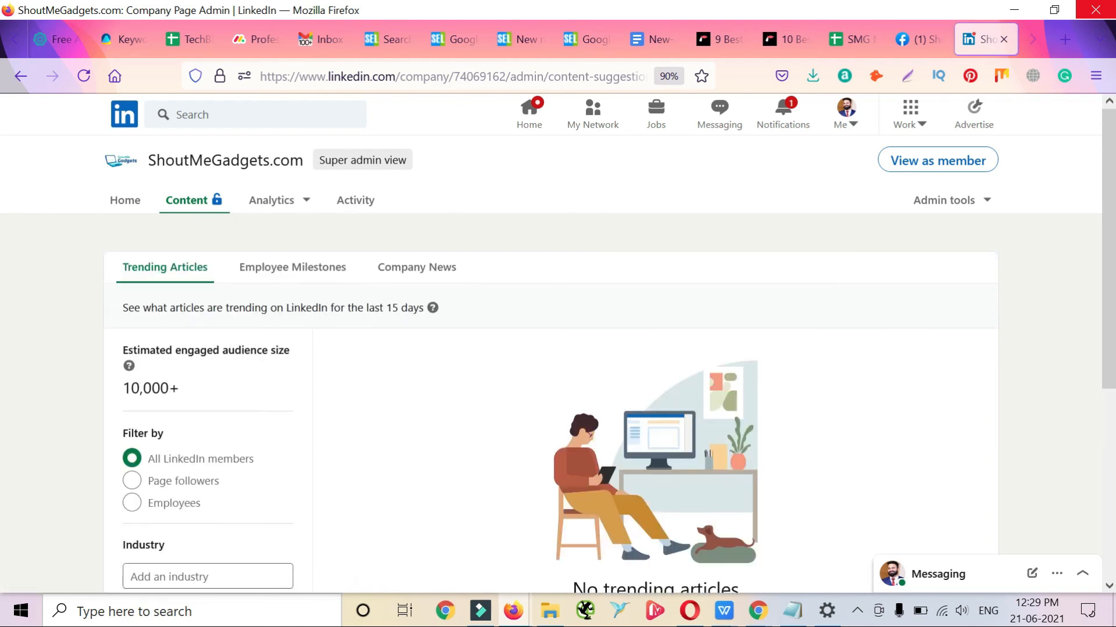
# Review the Trending Articles filters and clear the Computer Hardware industry filter
pyautogui.scroll(-8, 232, 404)
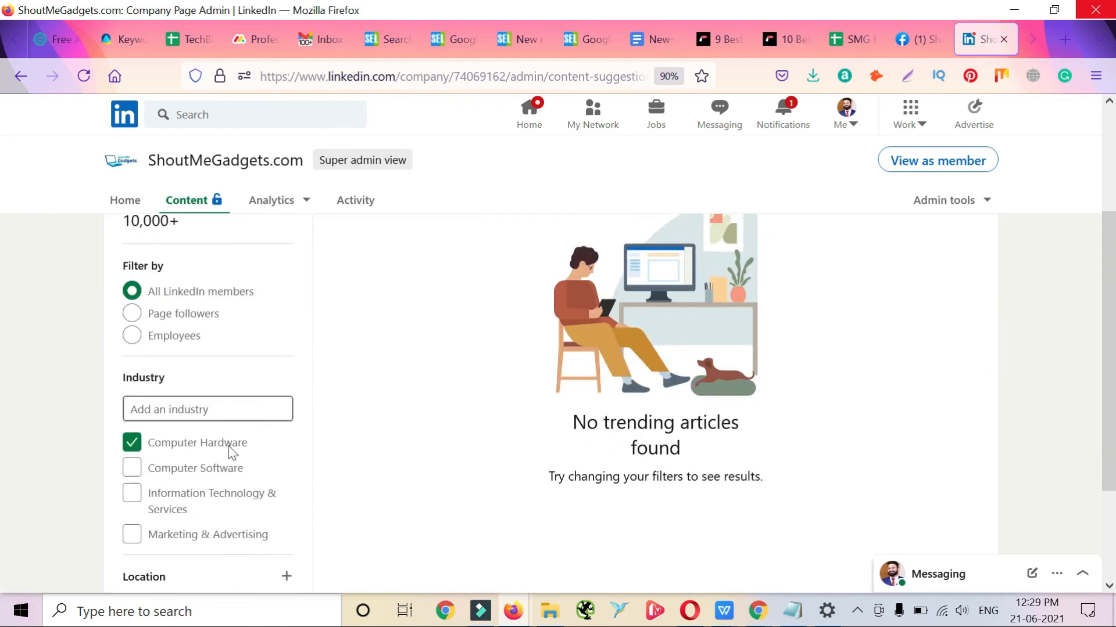
pyautogui.scroll(-2, 263, 453)
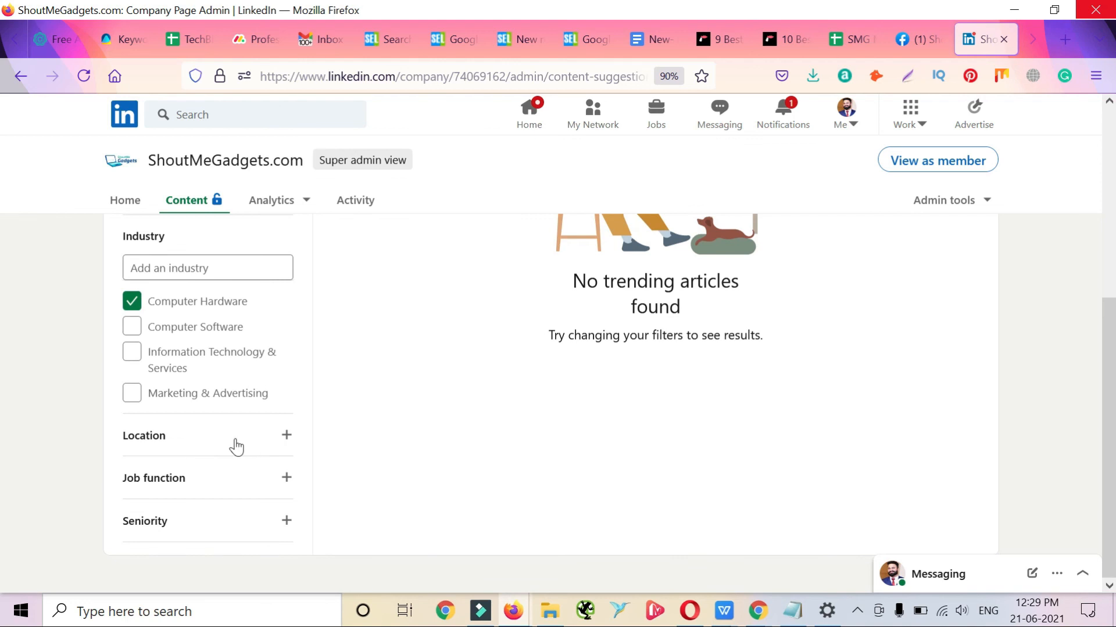
pyautogui.scroll(7, 674, 352)
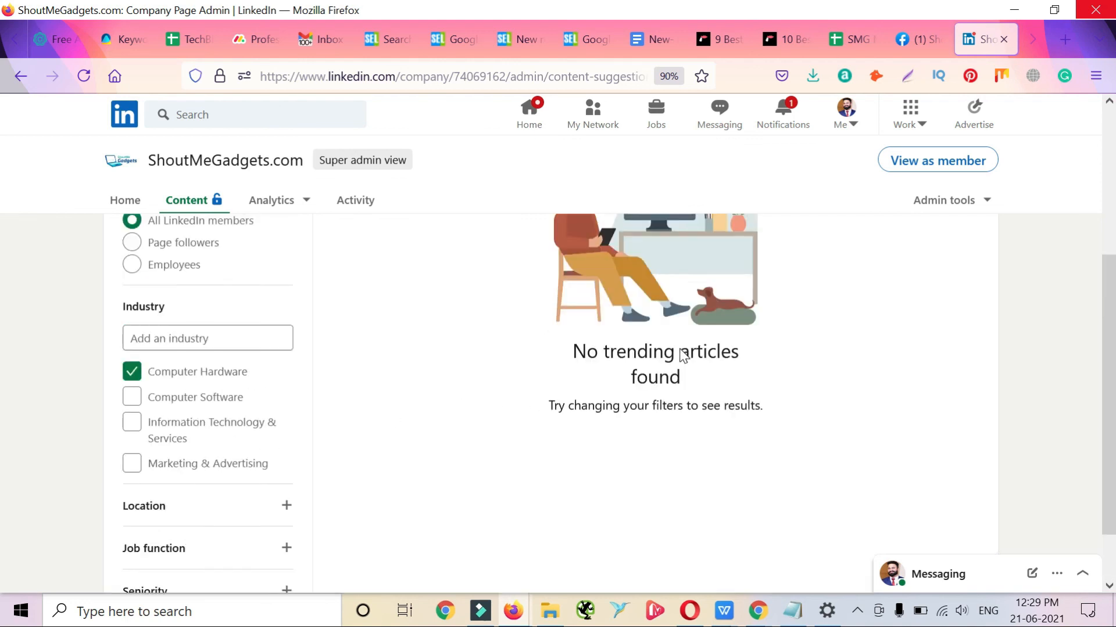
pyautogui.scroll(4, 413, 395)
pyautogui.scroll(-9, 322, 443)
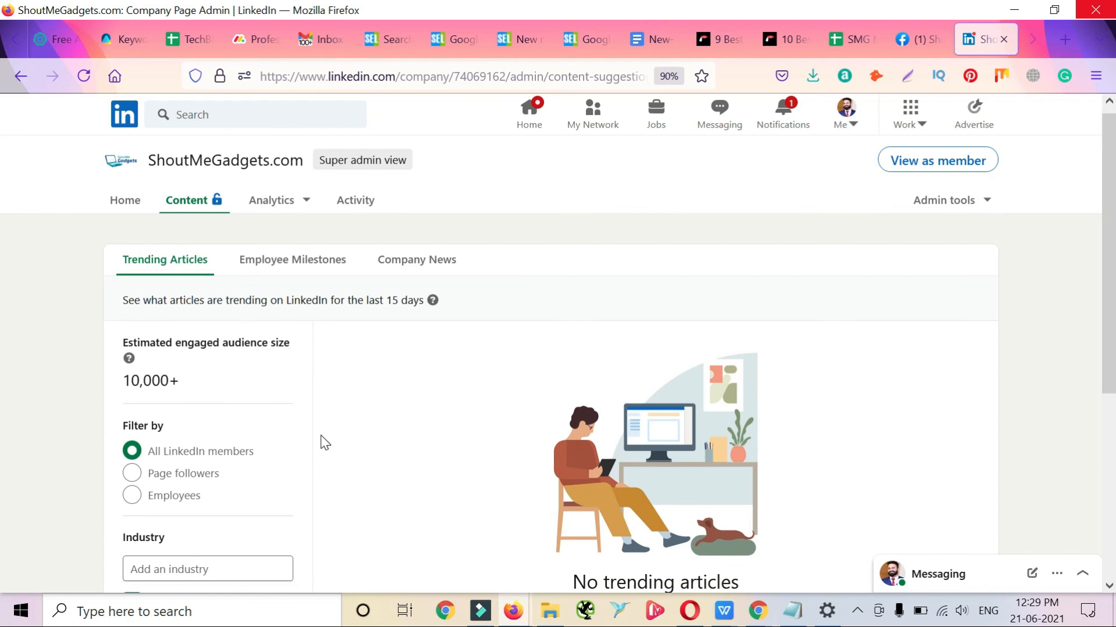
pyautogui.click(194, 360)
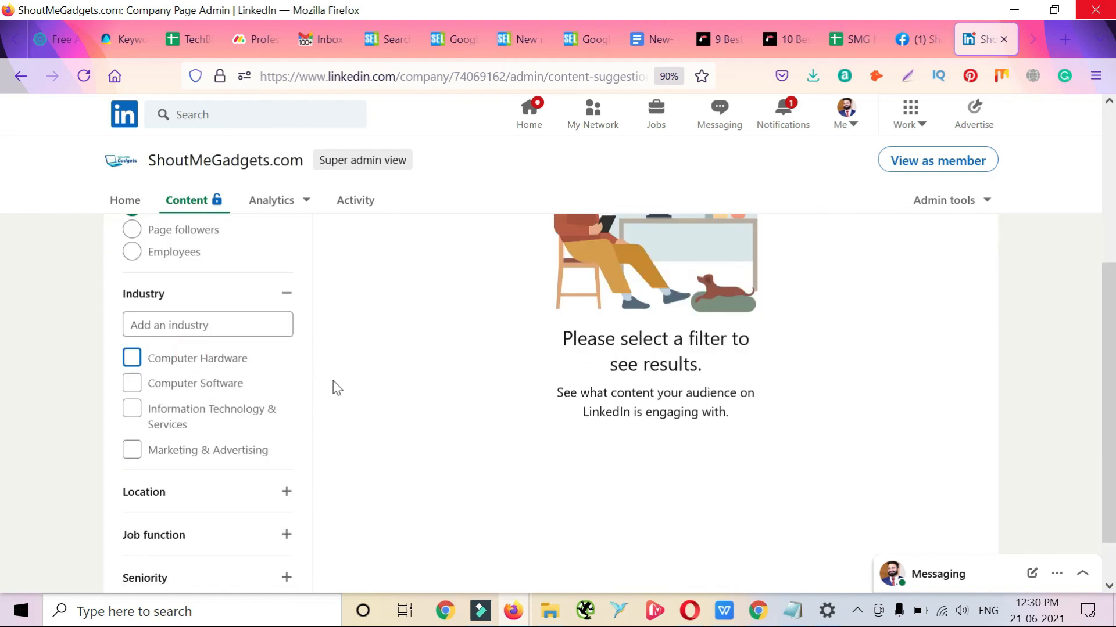
# Look over the estimated audience size and remaining article filters, and view the page as a member
pyautogui.scroll(9, 333, 381)
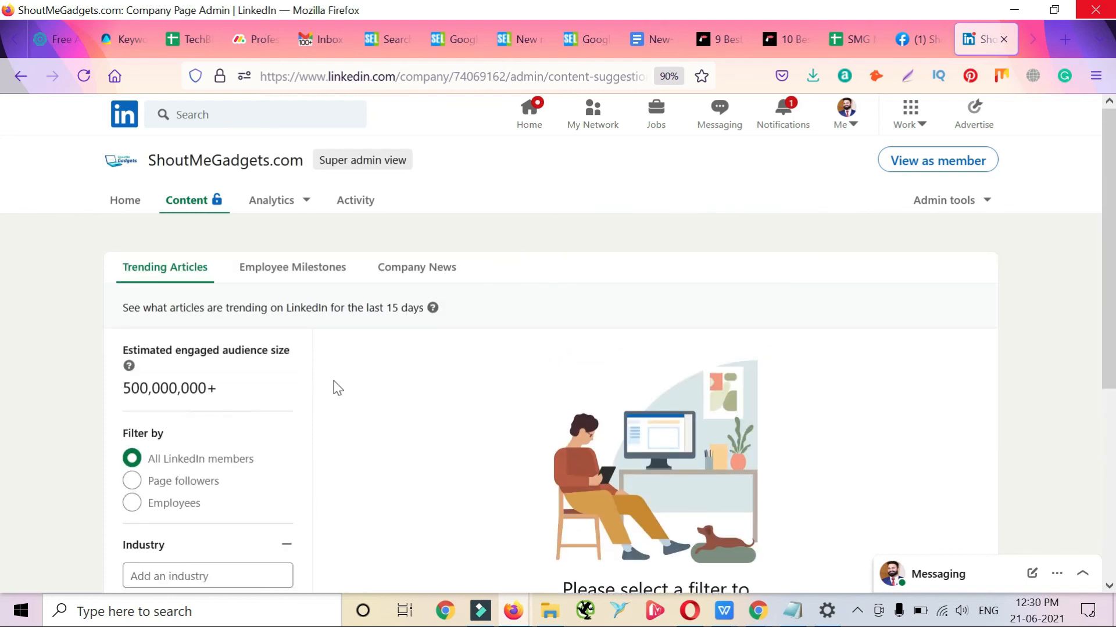
pyautogui.scroll(-6, 333, 381)
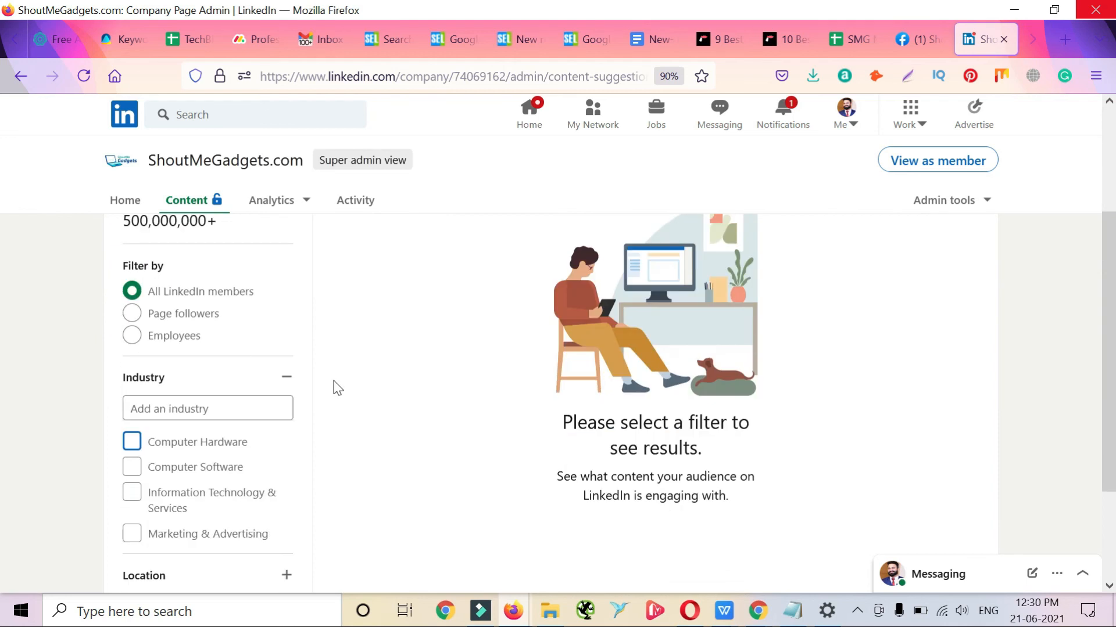
pyautogui.scroll(-5, 334, 382)
pyautogui.click(255, 440)
pyautogui.scroll(10, 321, 433)
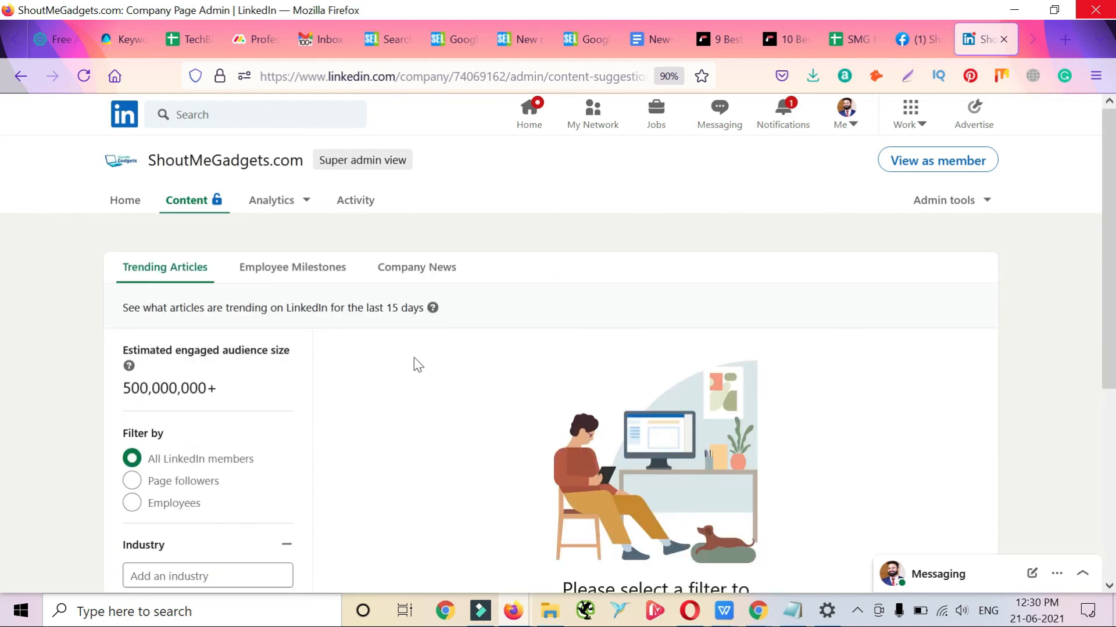
pyautogui.click(924, 160)
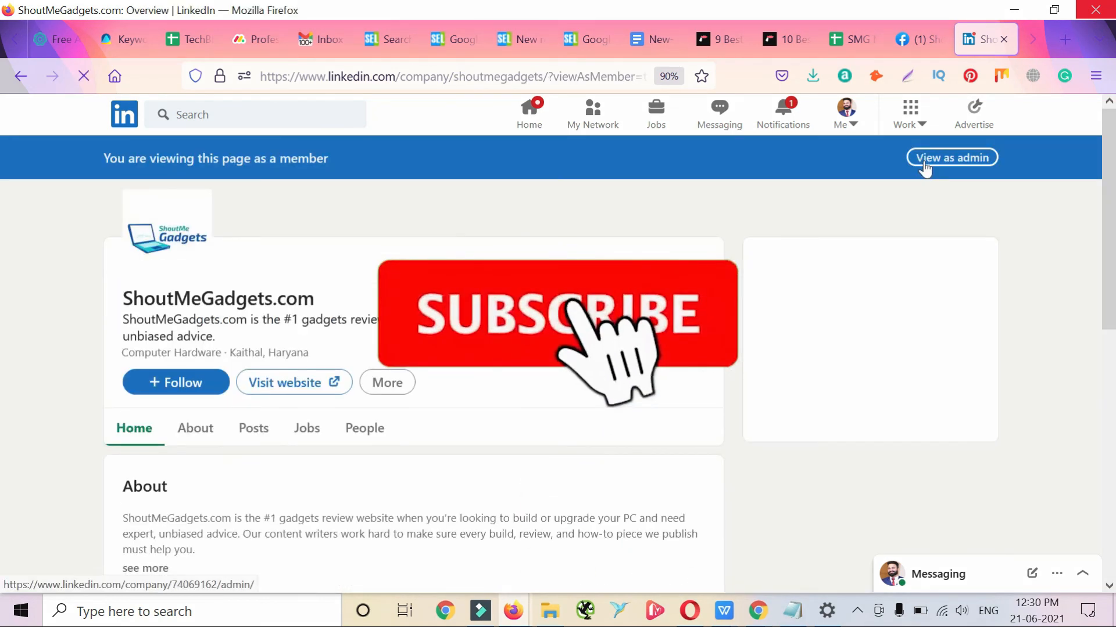